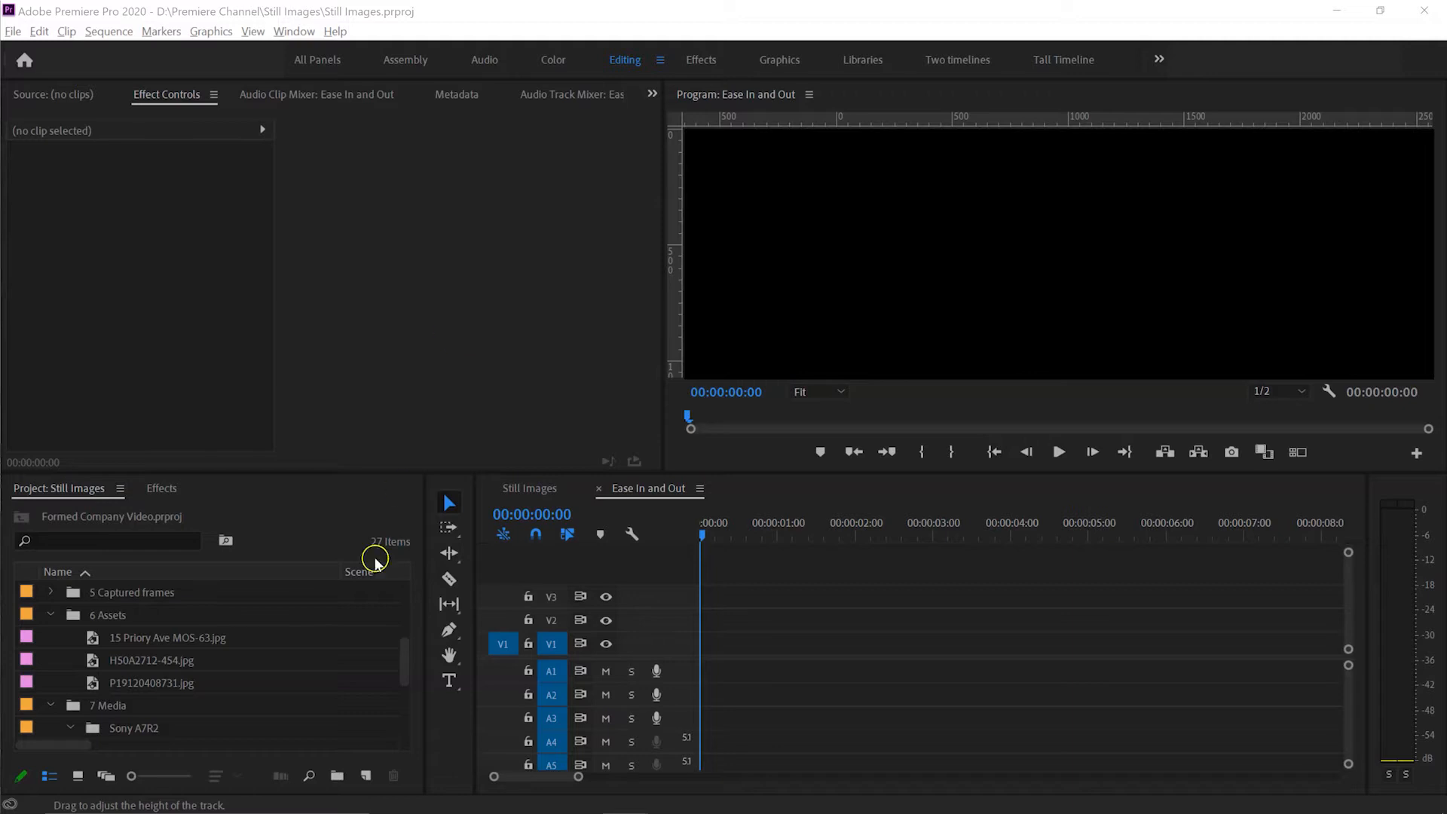
Step: Add the three JPG images from the 6 Assets bin to track V1 at the start of the Ease In and Out sequence
click(93, 640)
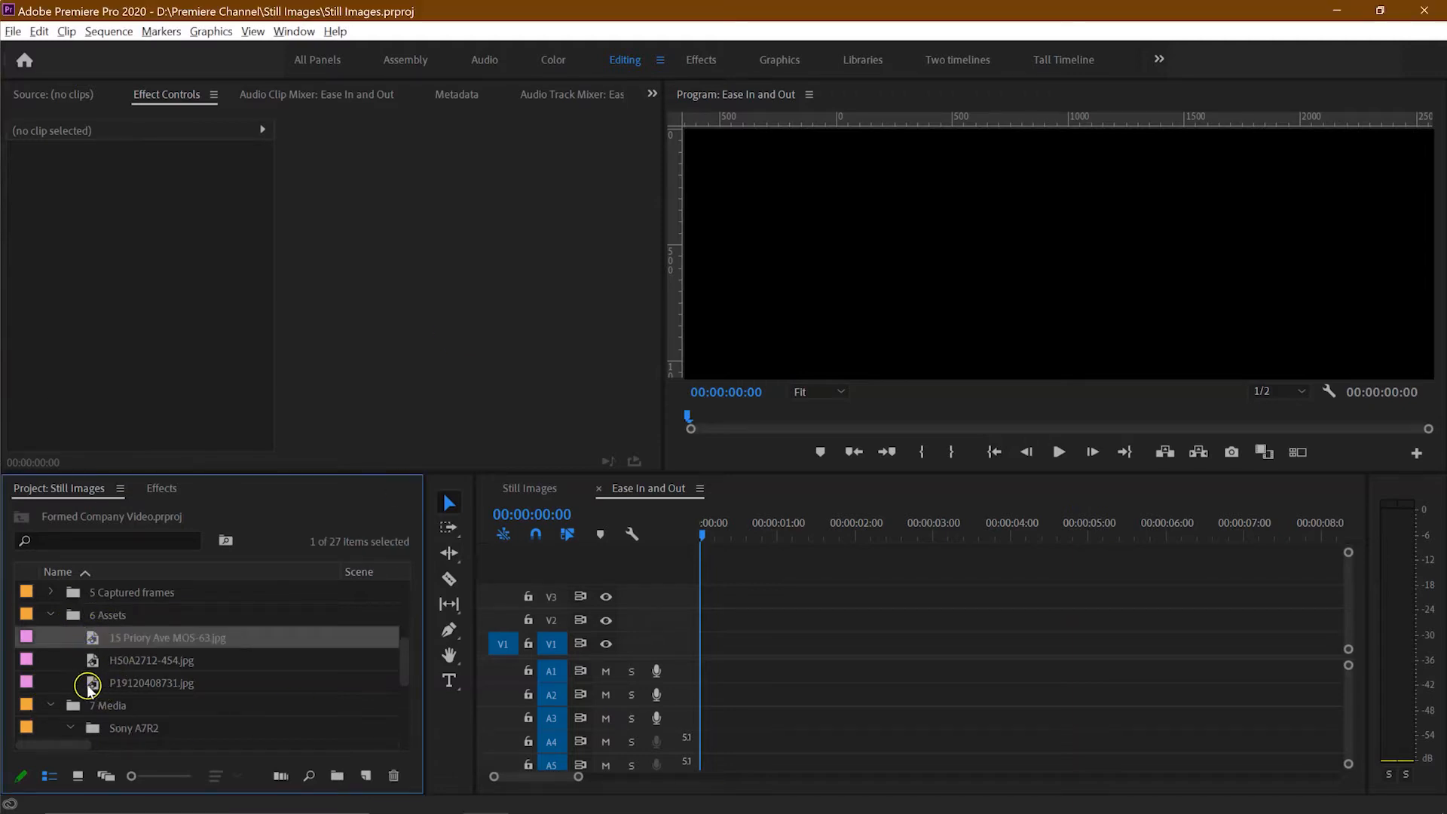
shift+click(92, 683)
drag(93, 637, 692, 644)
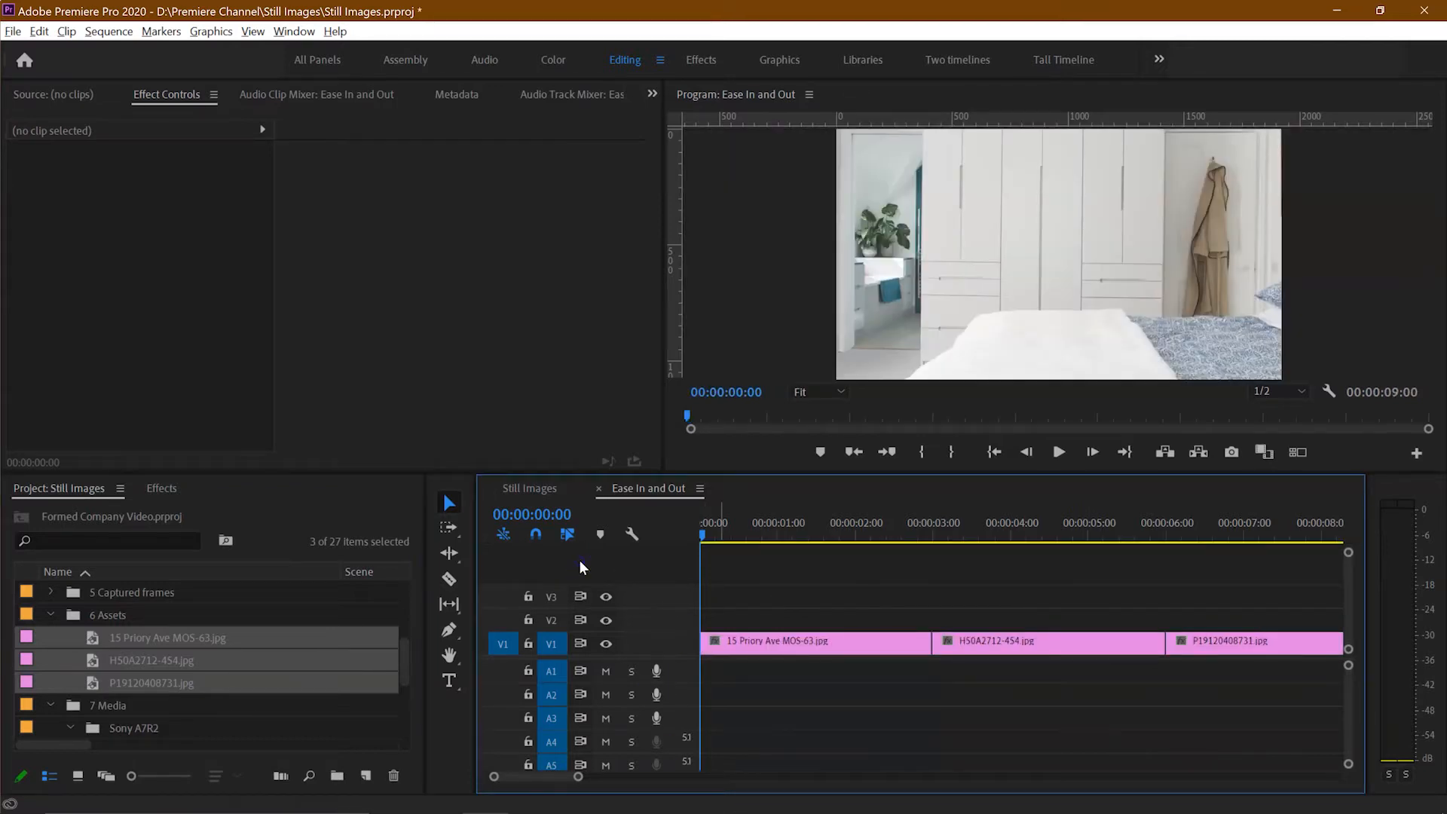
key(backslash)
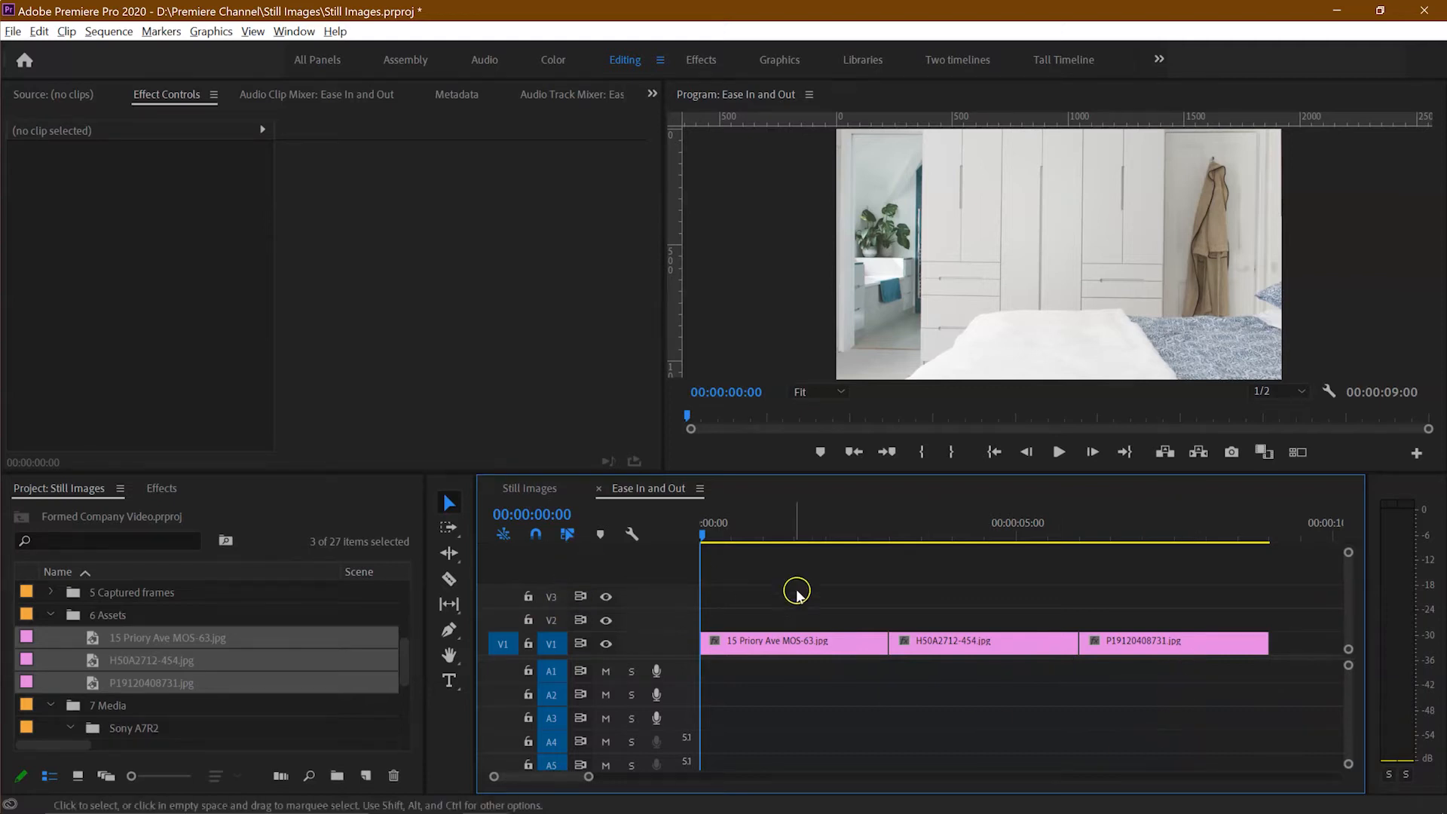
Step: Apply Set to Frame Size to all three image clips on track V1
click(825, 647)
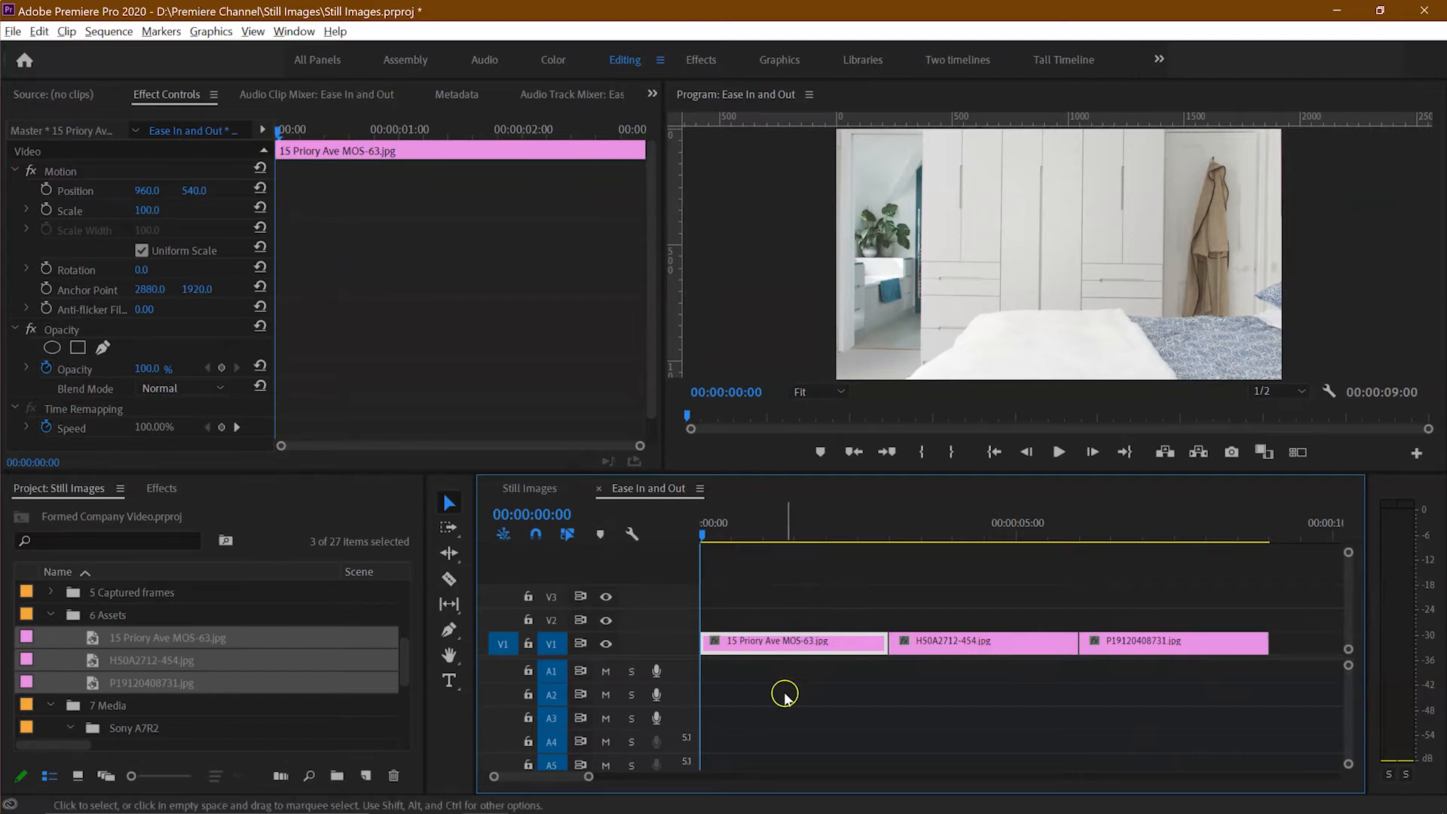
right_click(805, 646)
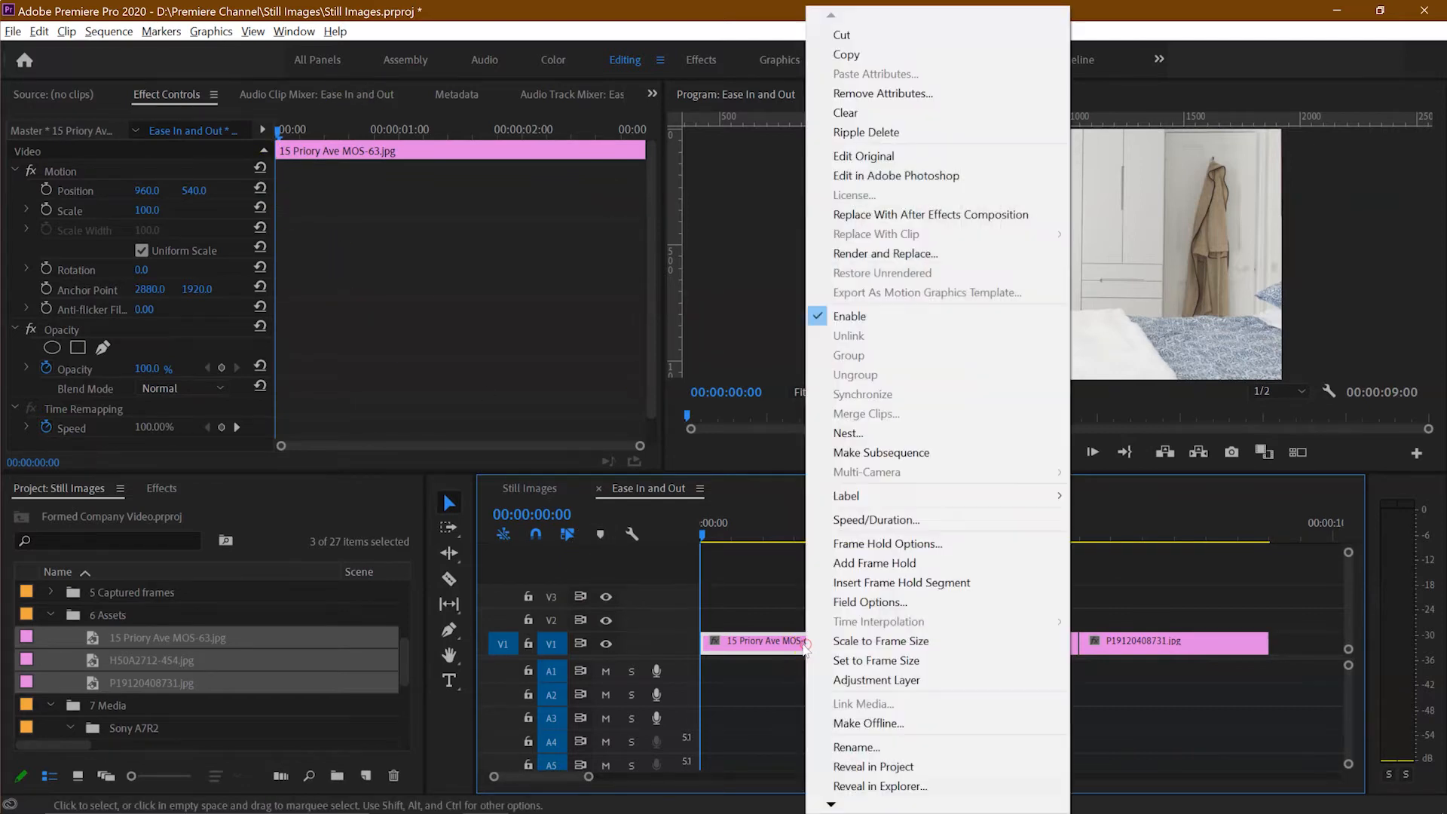
click(1230, 567)
drag(1156, 591, 724, 654)
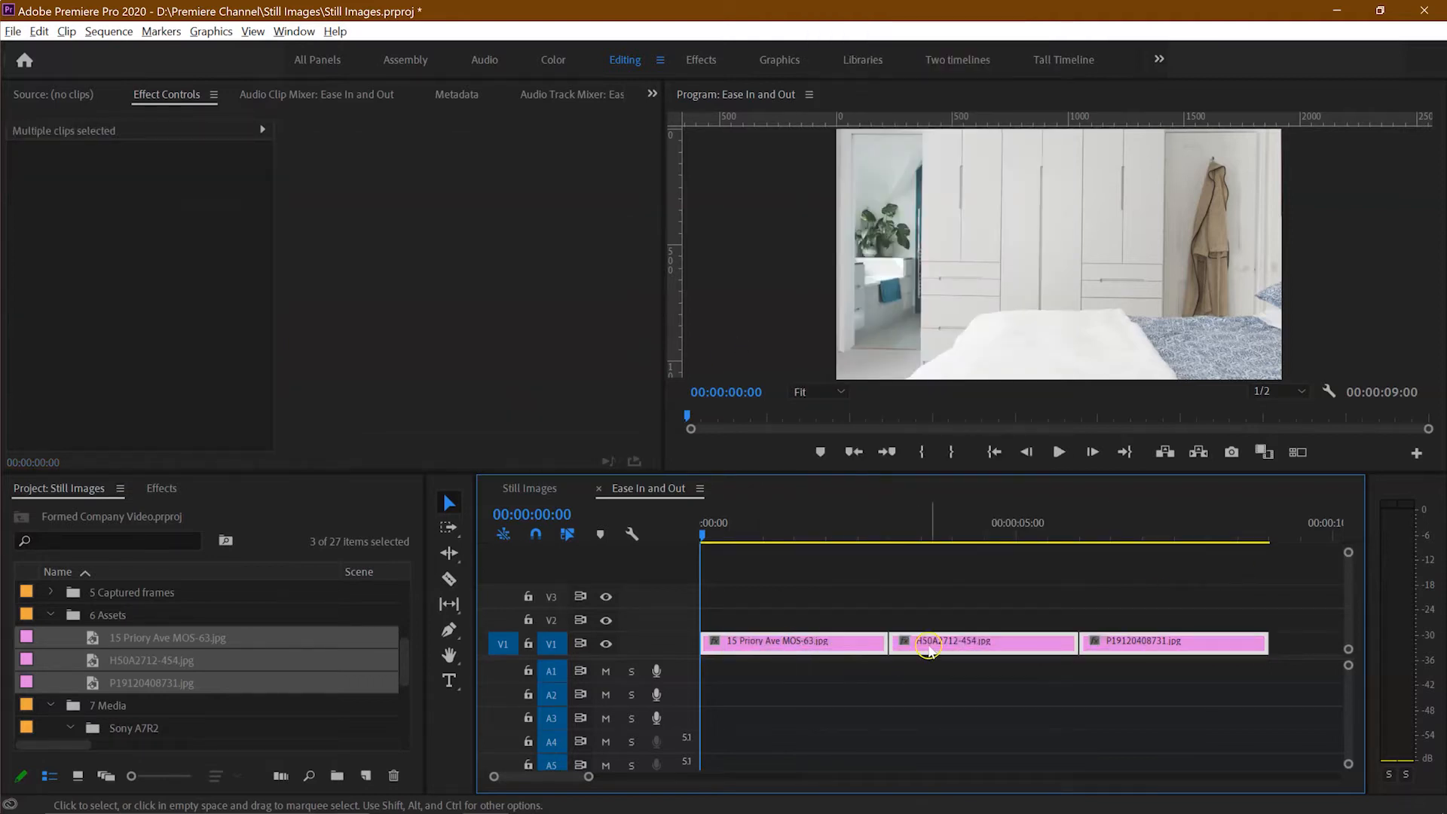
right_click(929, 650)
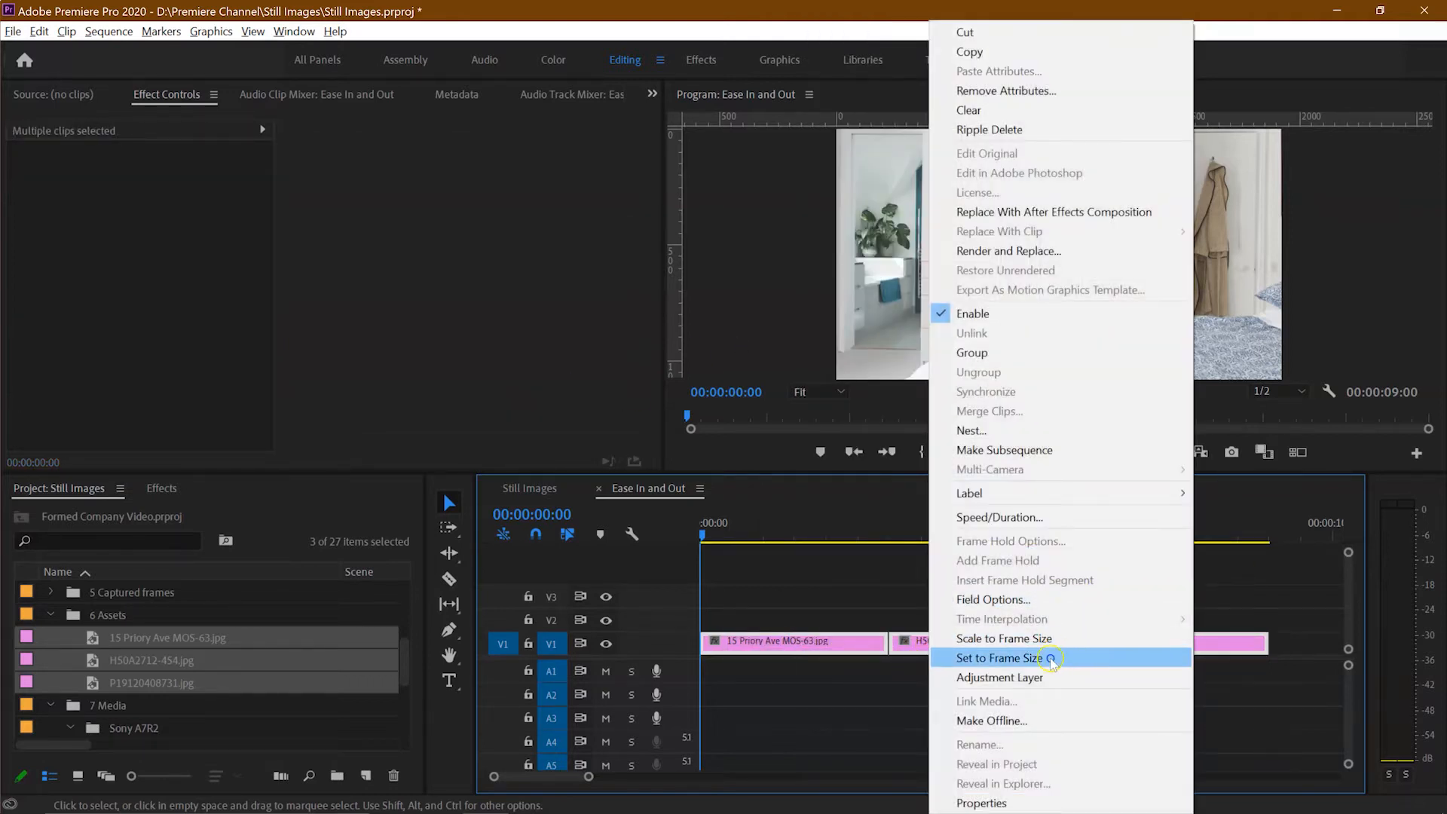
click(1052, 659)
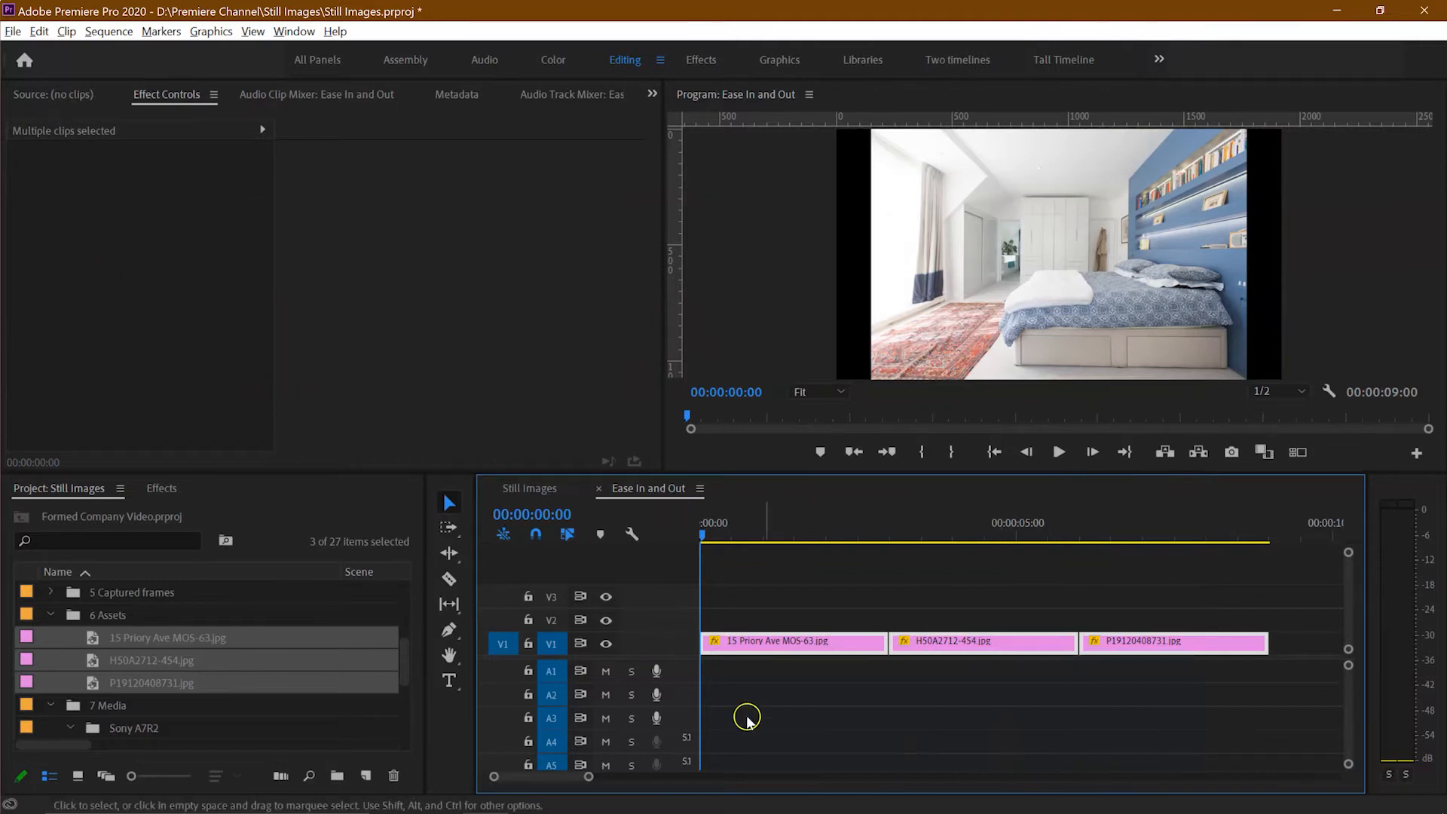
Step: Scale the first image clip, the bedroom photo, to 36.1 so it fills the frame
click(803, 643)
click(140, 212)
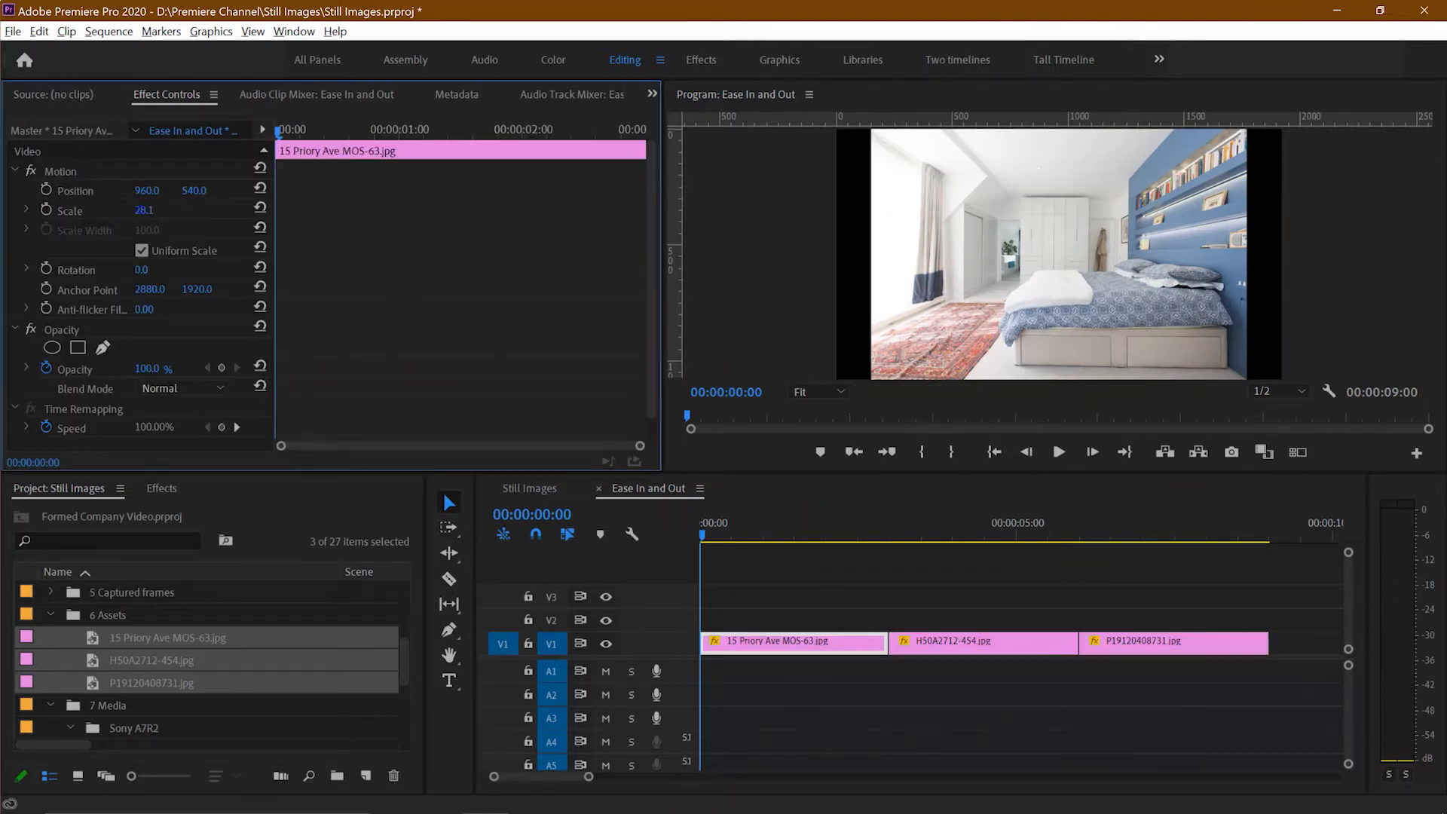
drag(139, 211, 146, 212)
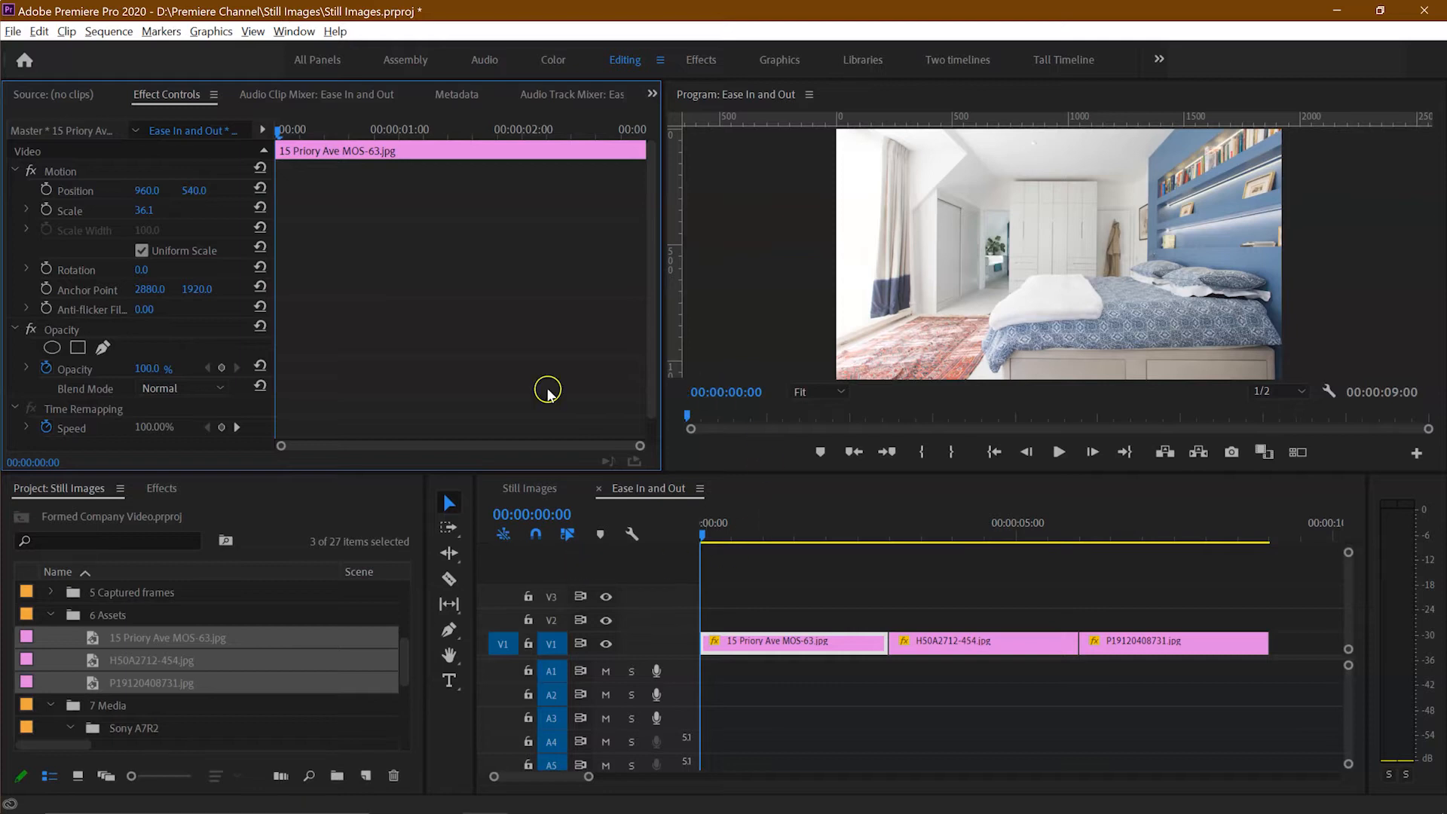
Step: Keyframe the first clip's position and scale at its start, with horizontal position -395 and scale 81.1 on its last frame
click(46, 190)
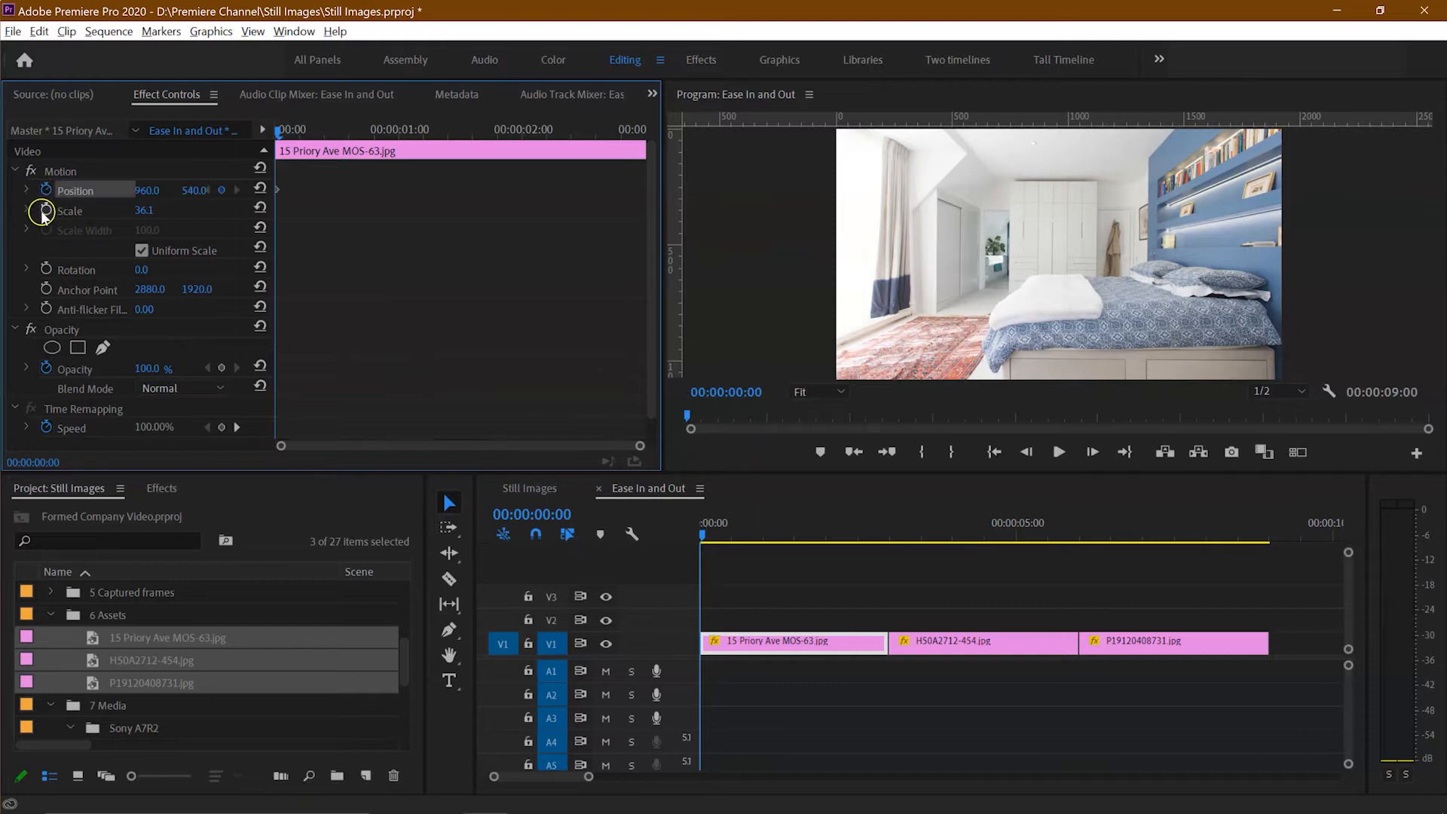
click(46, 210)
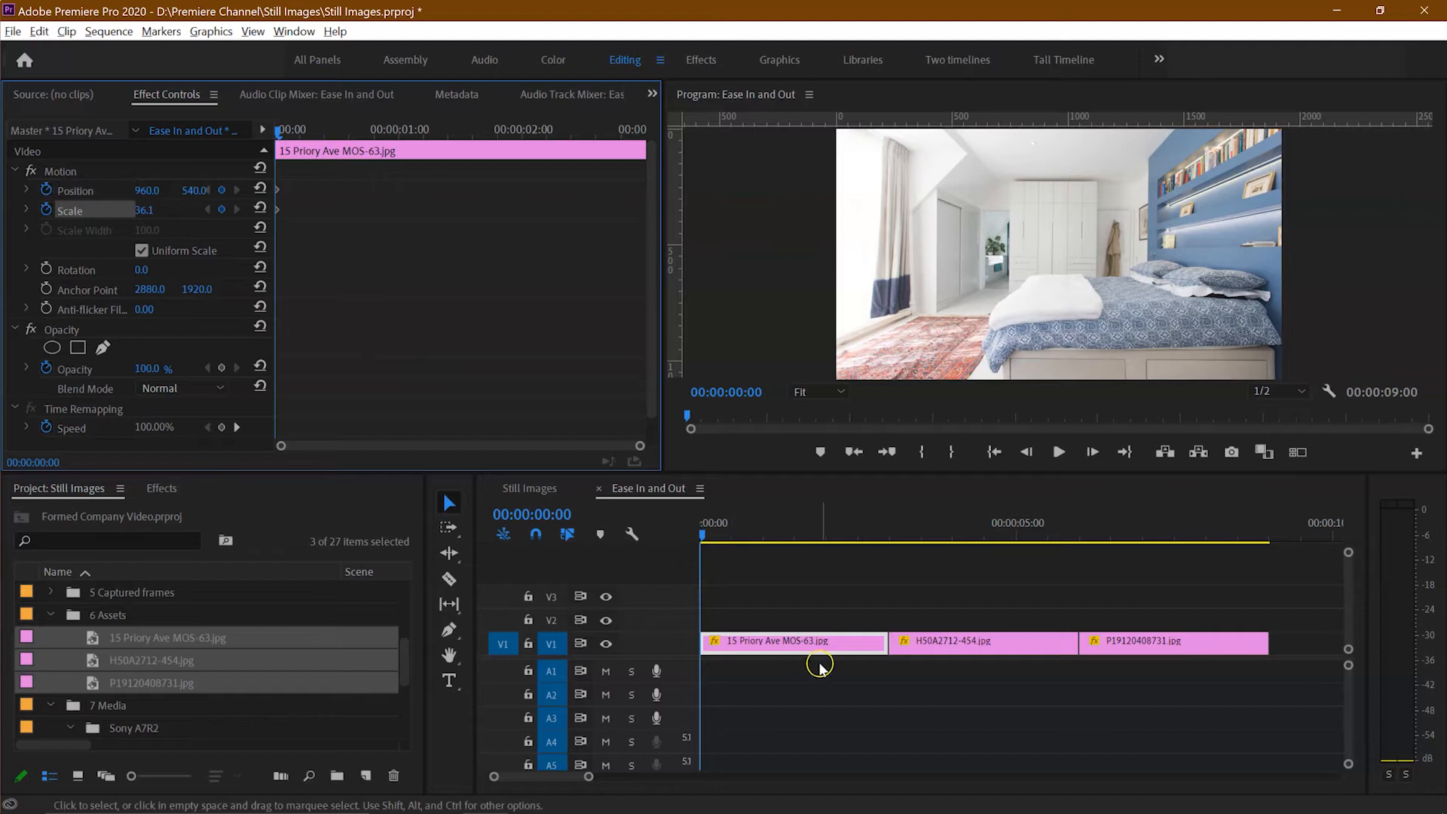
key(End)
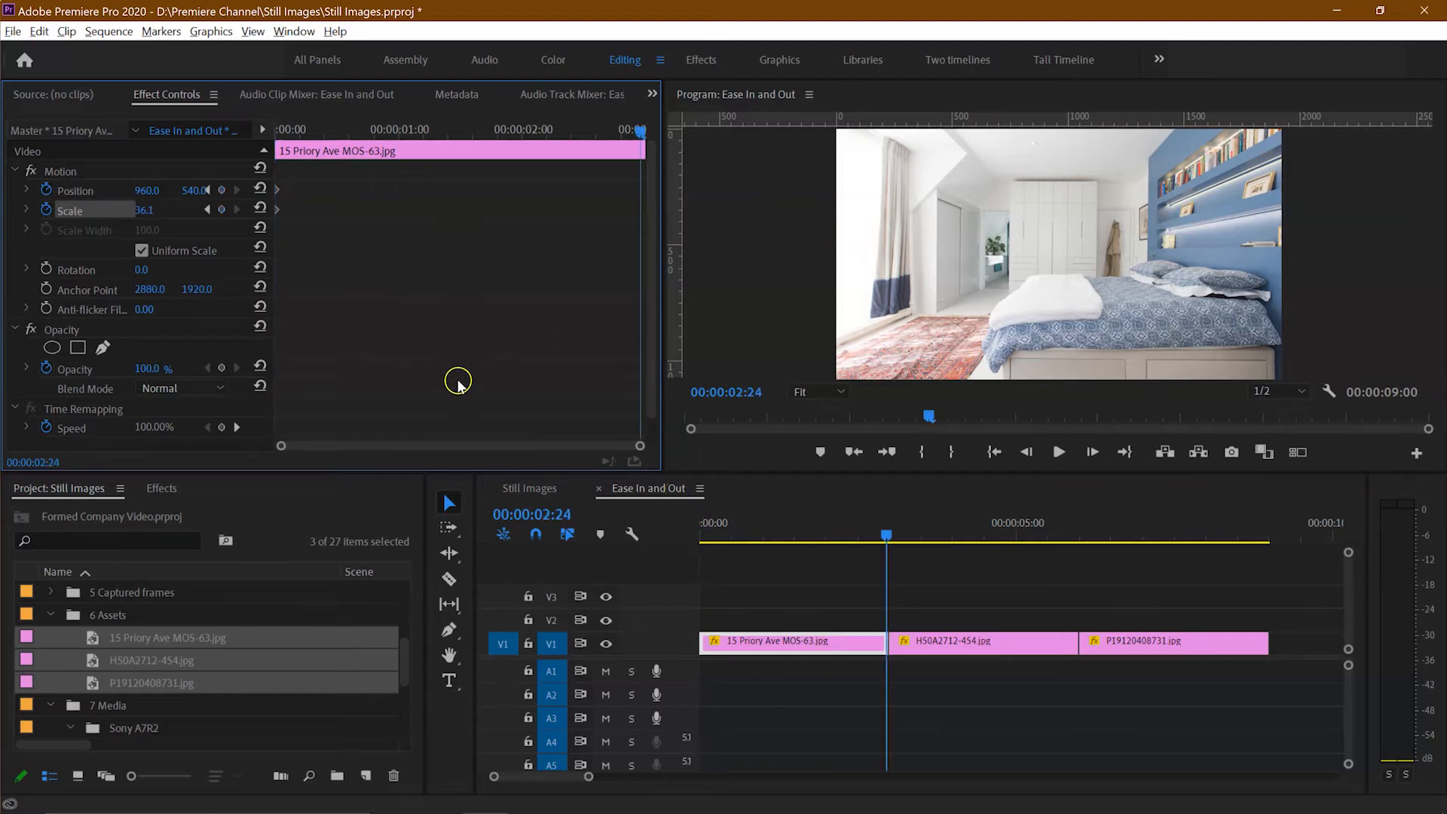
drag(139, 211, 120, 186)
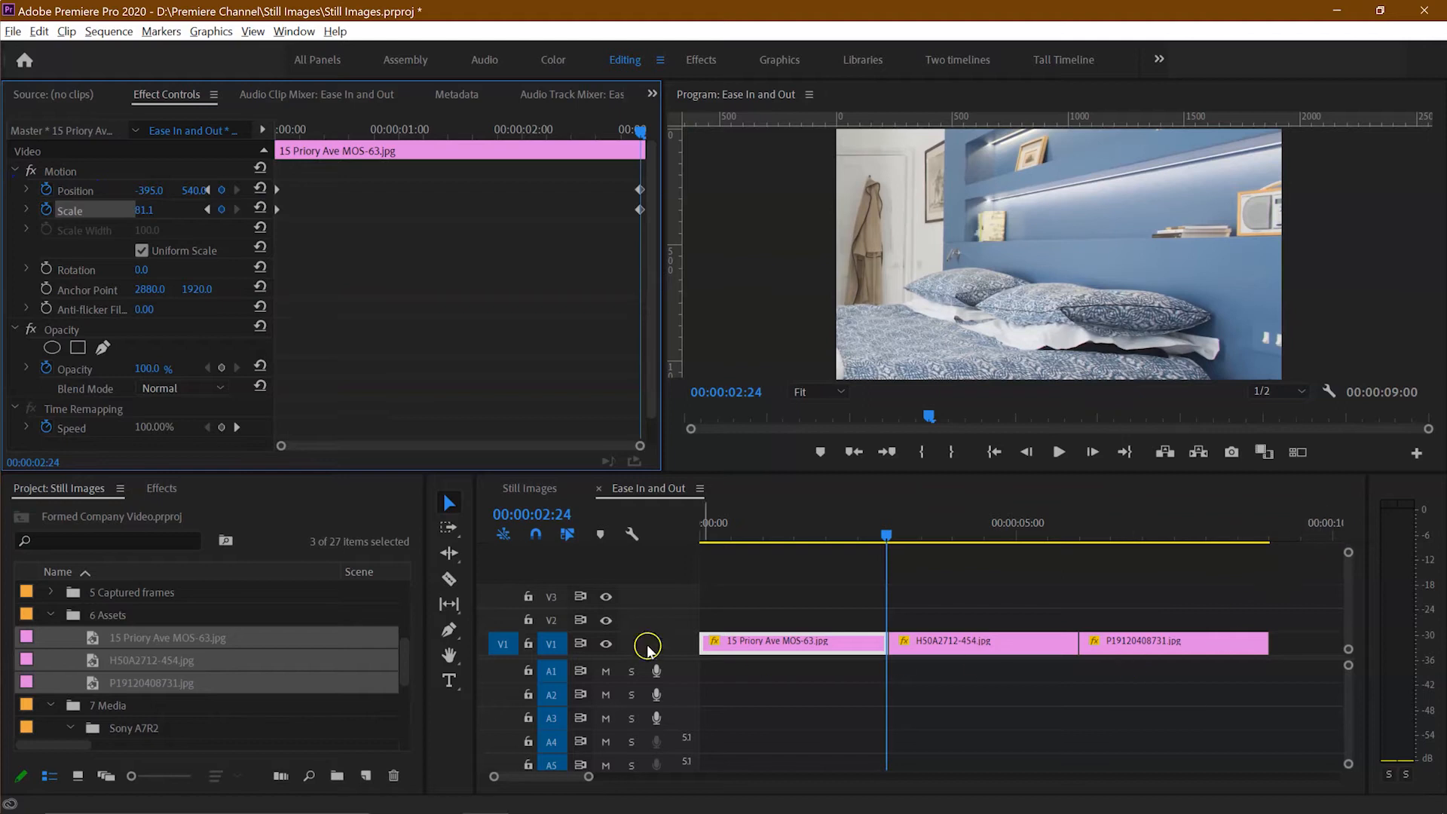
Step: Play the sequence from the start to preview the first clip's animation
click(583, 571)
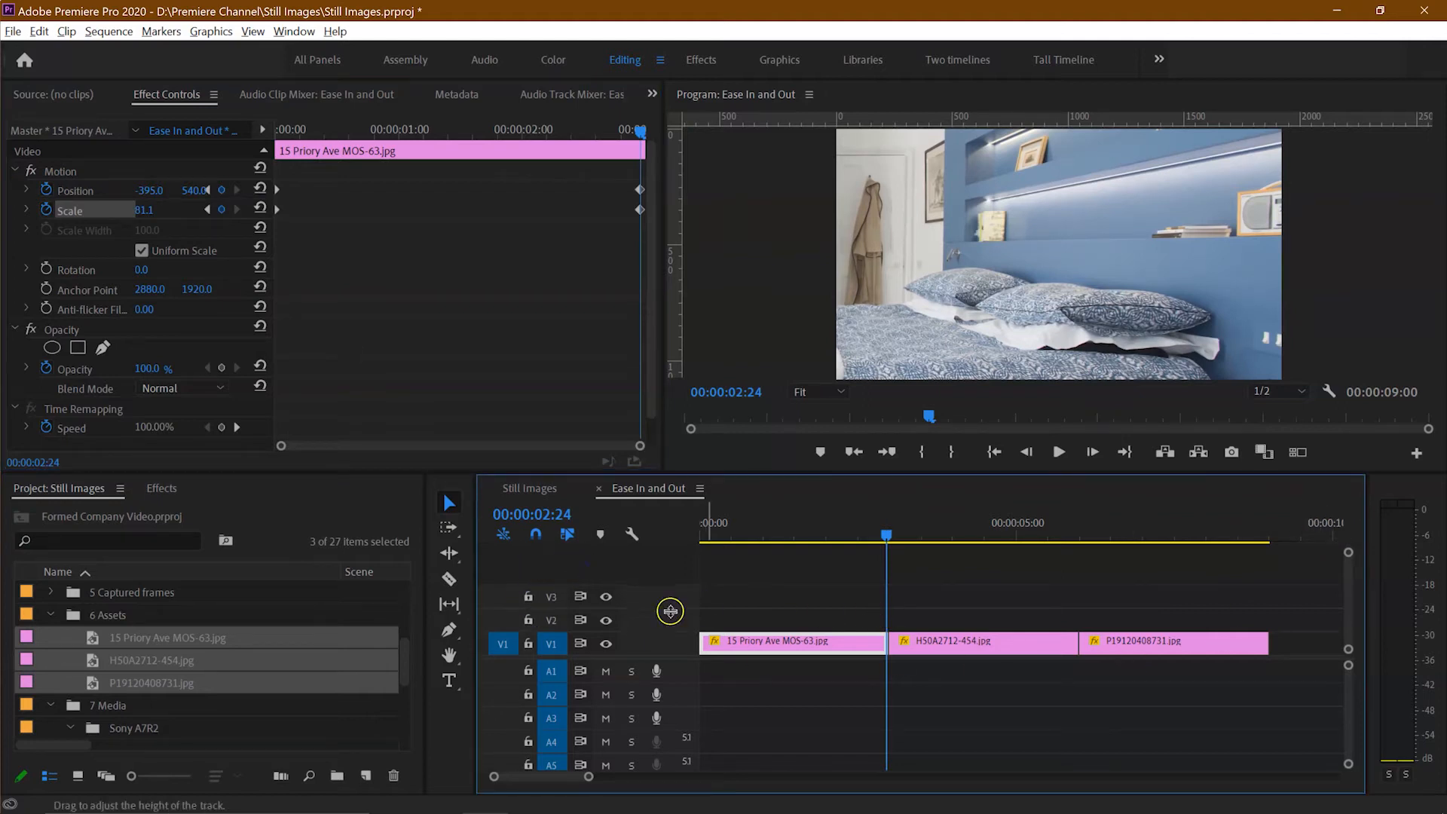
key(Home)
key(space)
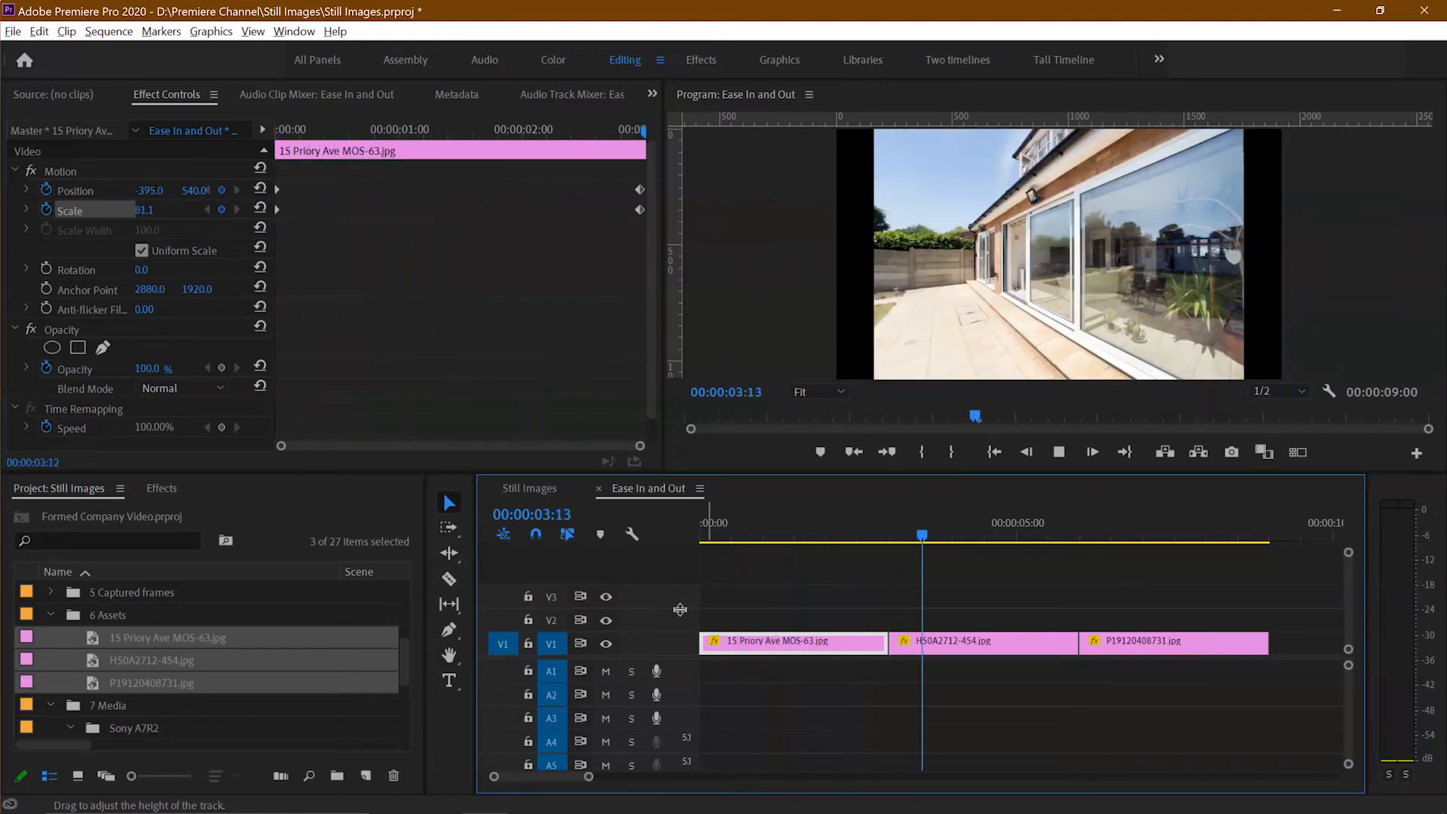
Step: At the start of the second clip, move its anchor point onto the garden fence, at about 1464.9, 2184.8
key(Up)
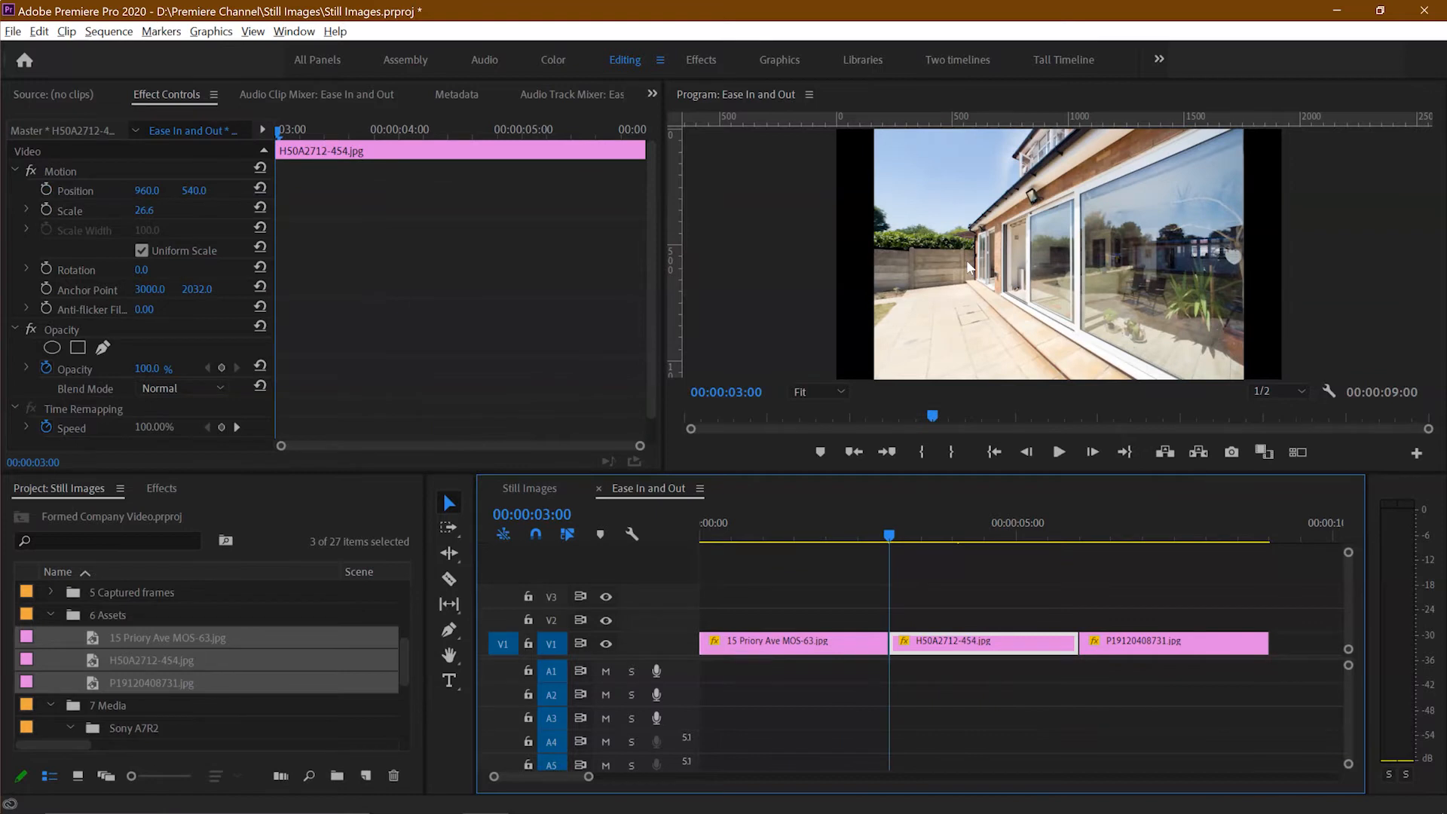
click(84, 292)
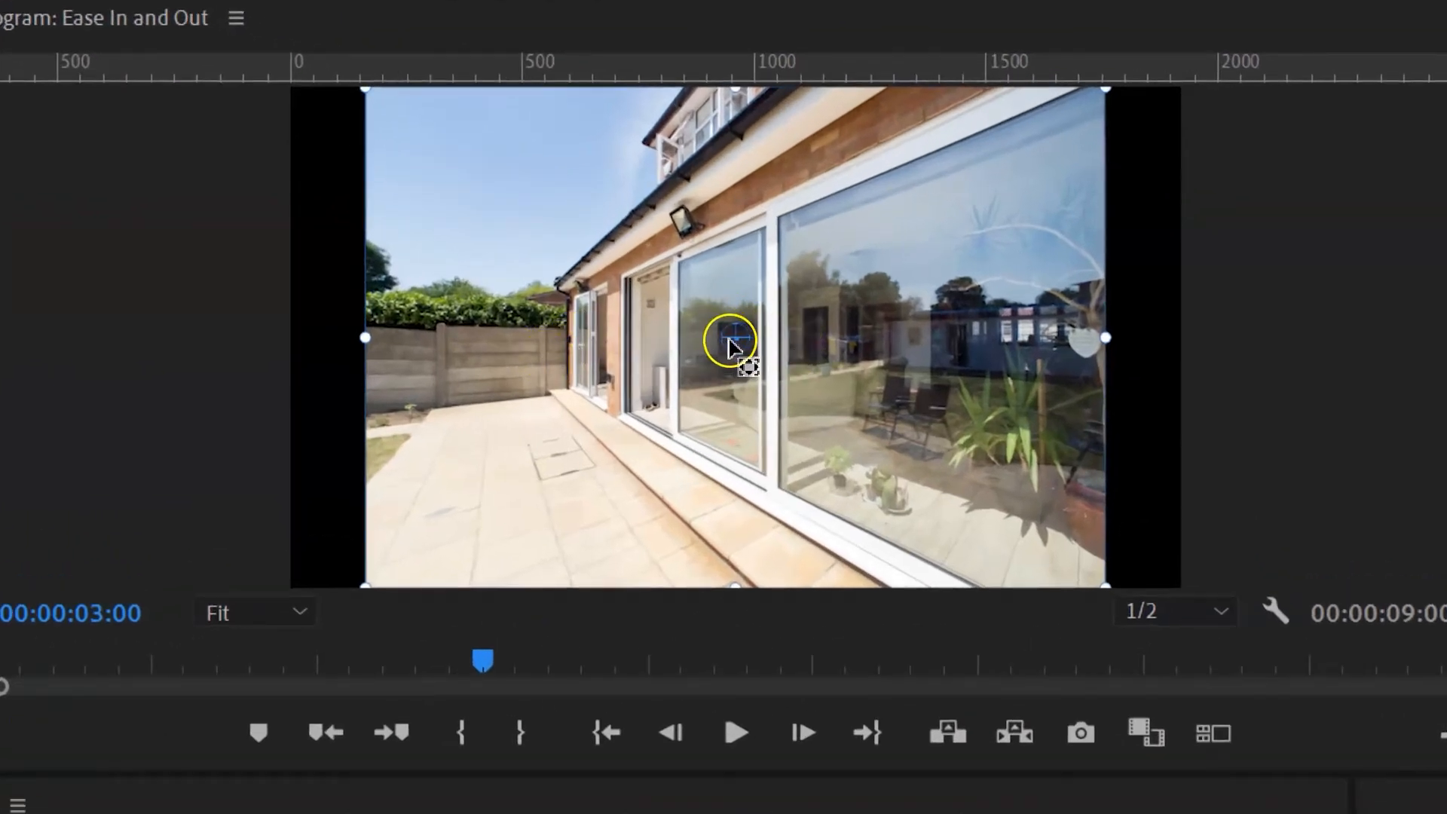
drag(737, 345, 546, 357)
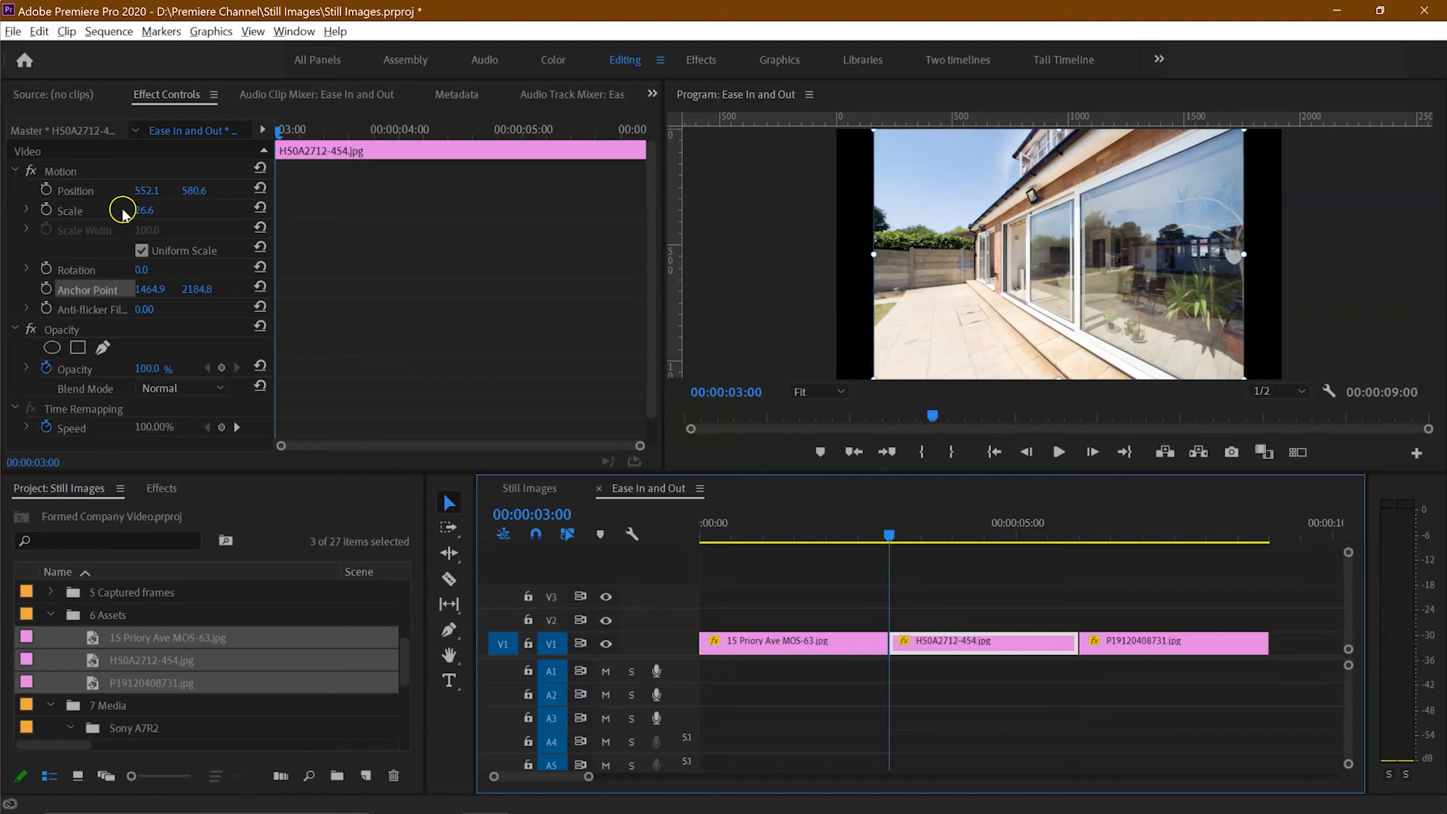
Step: Scale the second clip to 94.6 and set its horizontal position to 150.1
drag(135, 212, 229, 210)
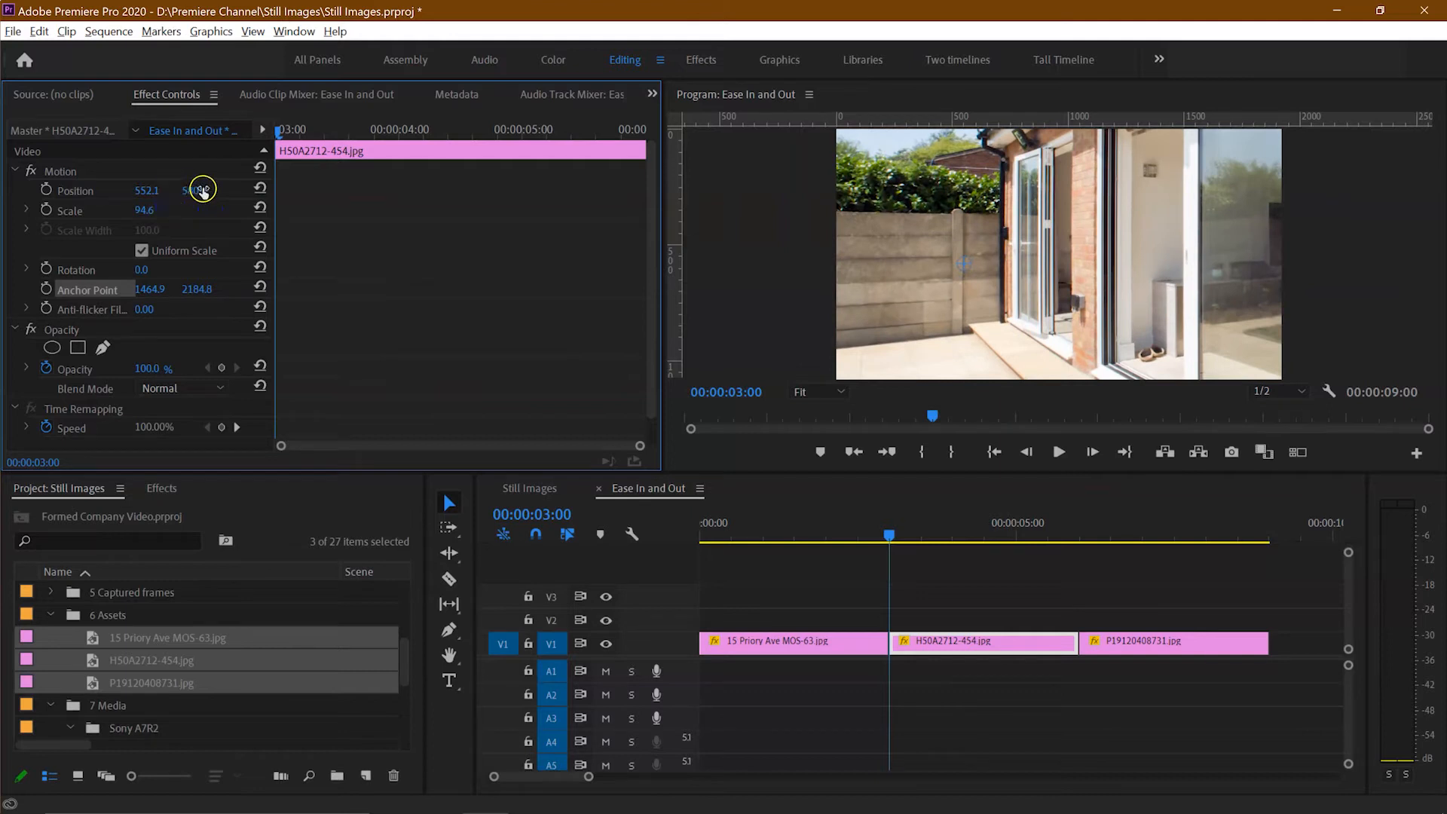
click(147, 191)
drag(147, 191, 54, 184)
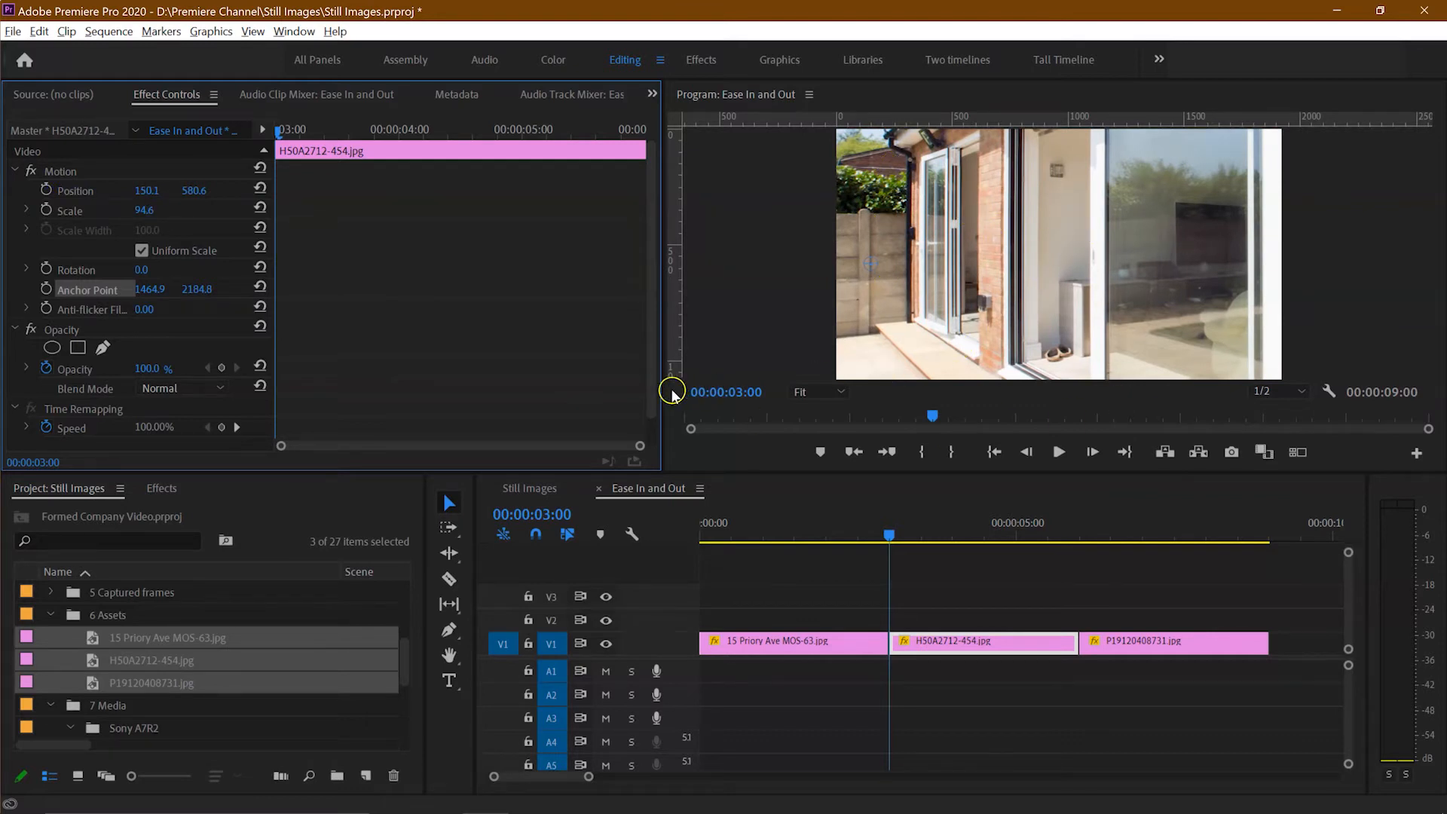
Step: Keyframe the second clip's position and scale at its start, and set its scale to 41.6 on its last frame
click(46, 190)
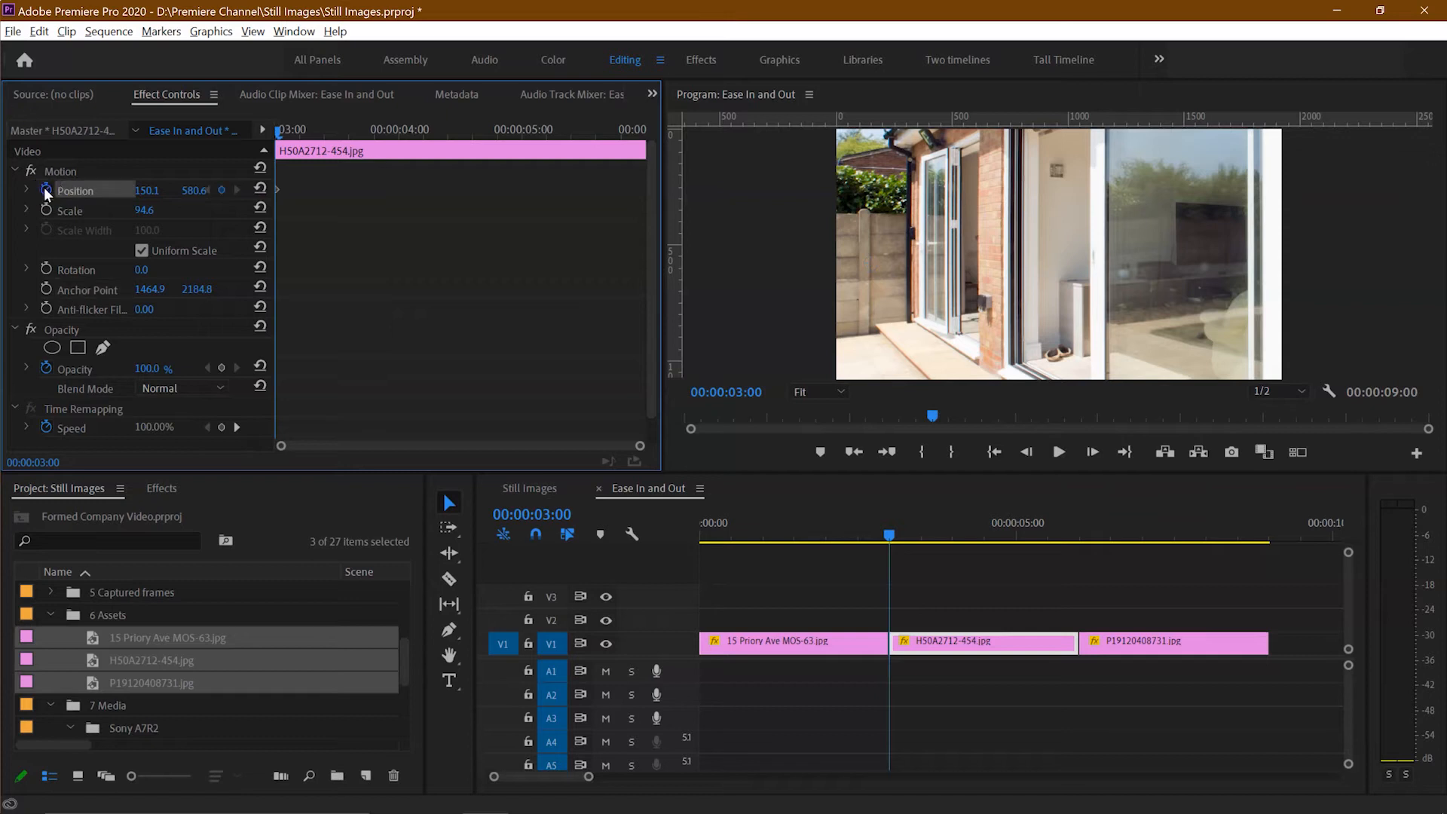
click(46, 210)
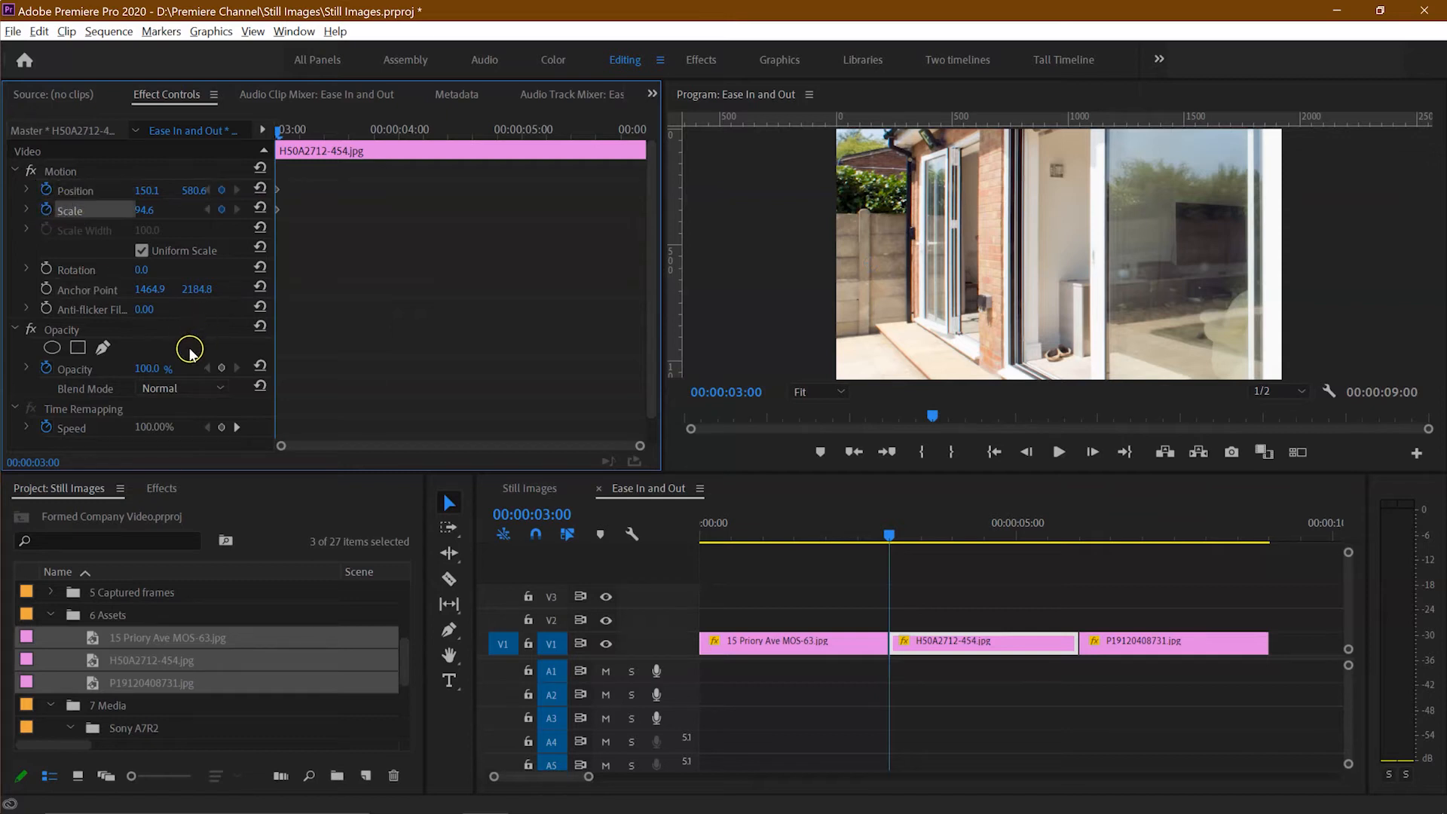
click(168, 348)
key(End)
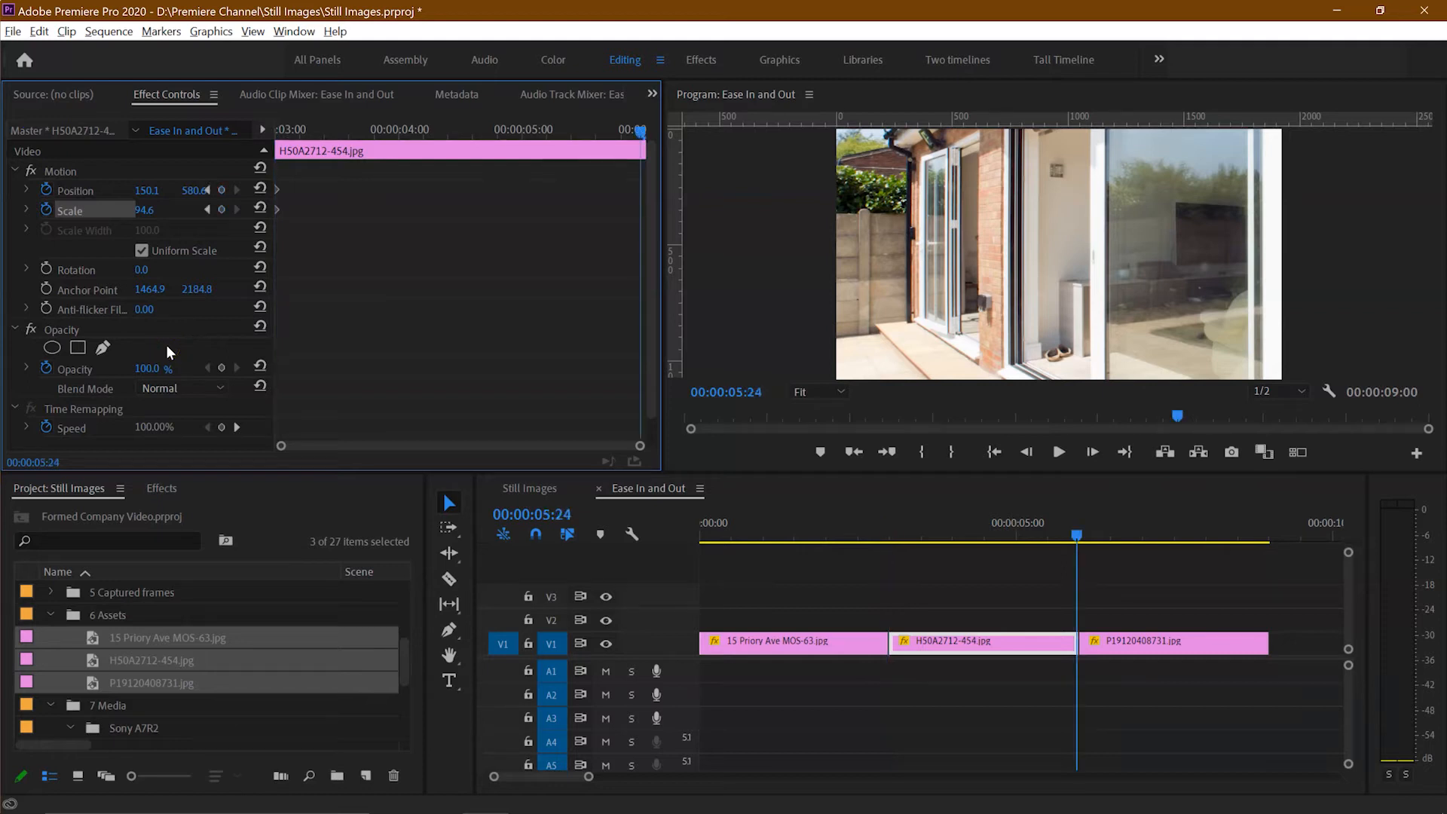
click(155, 202)
click(140, 214)
drag(141, 212, 91, 212)
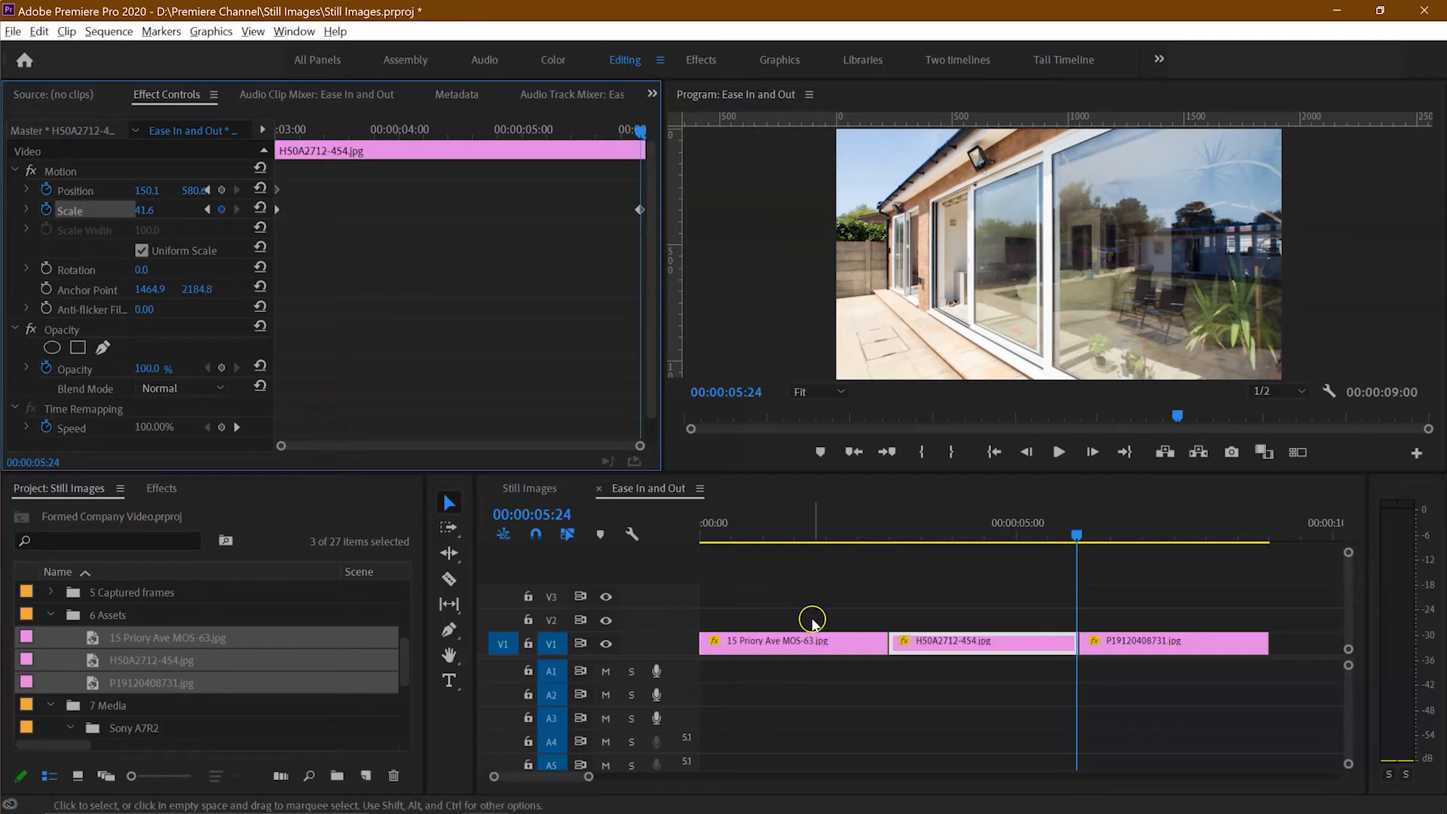
Step: Play back the second clip from its start to preview the zoom-out
key(Up)
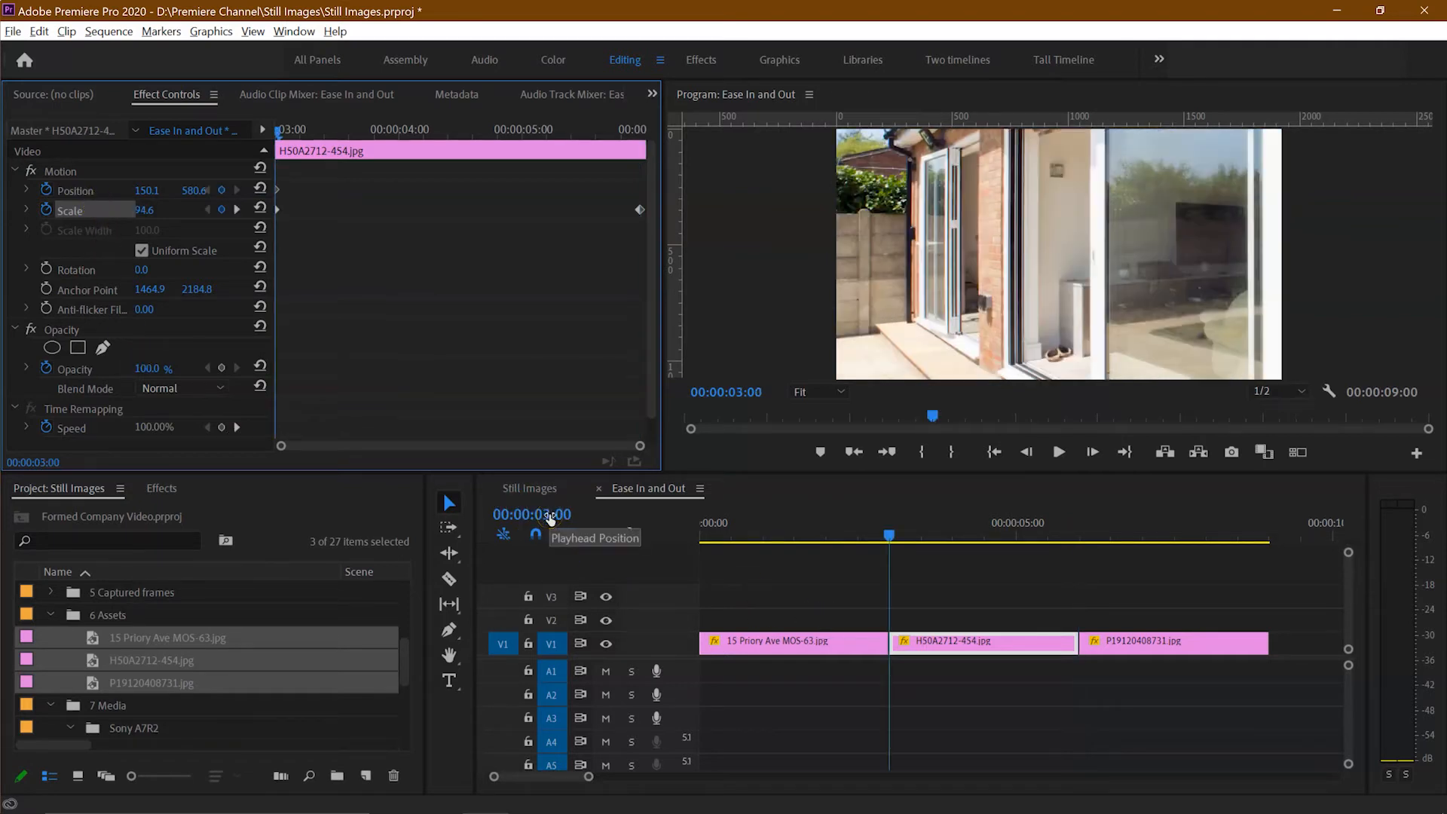
key(space)
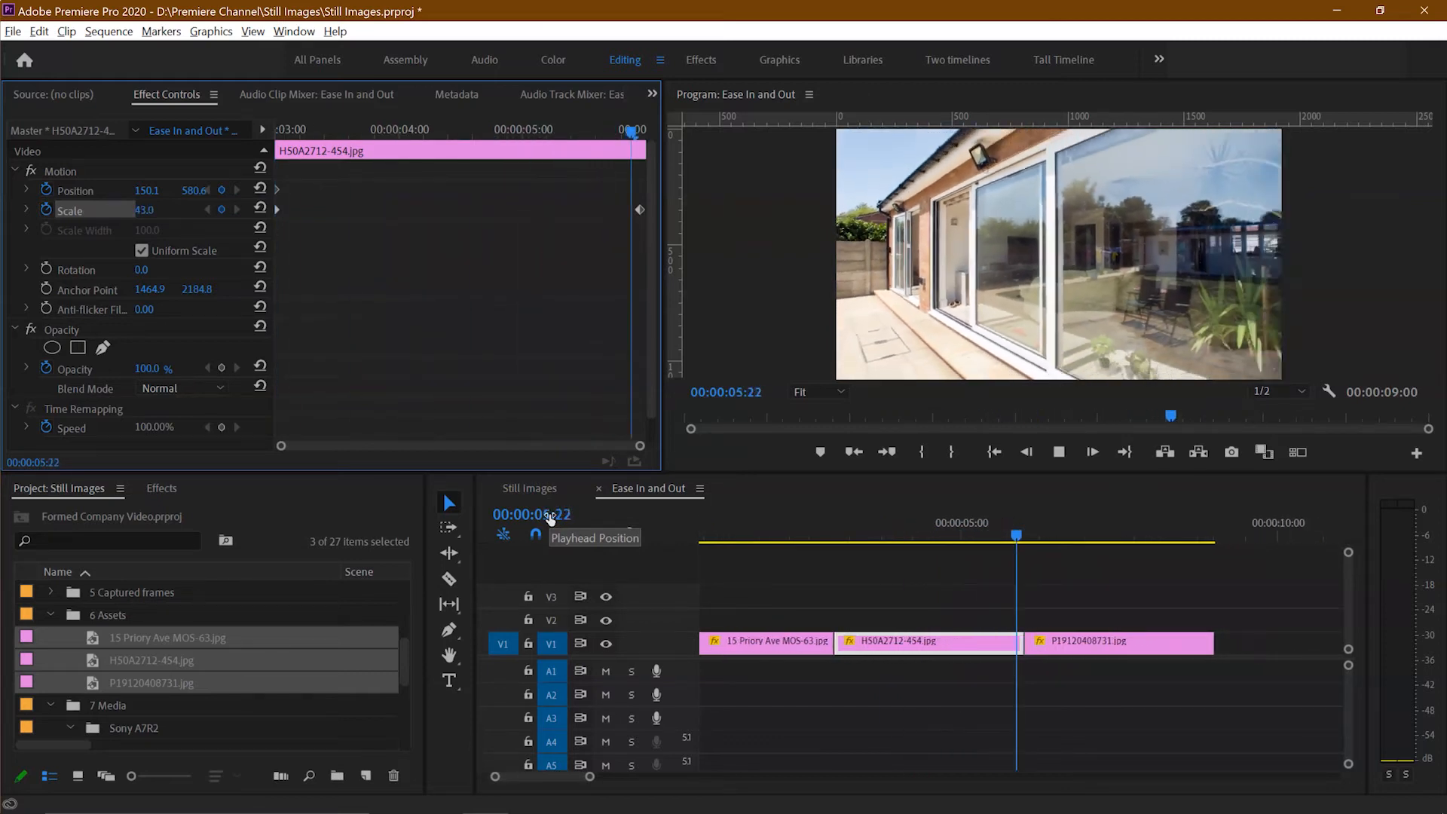
key(space)
Step: At the start of the third clip, set its scale to 79.7 and its vertical position to 723
key(Up)
click(585, 568)
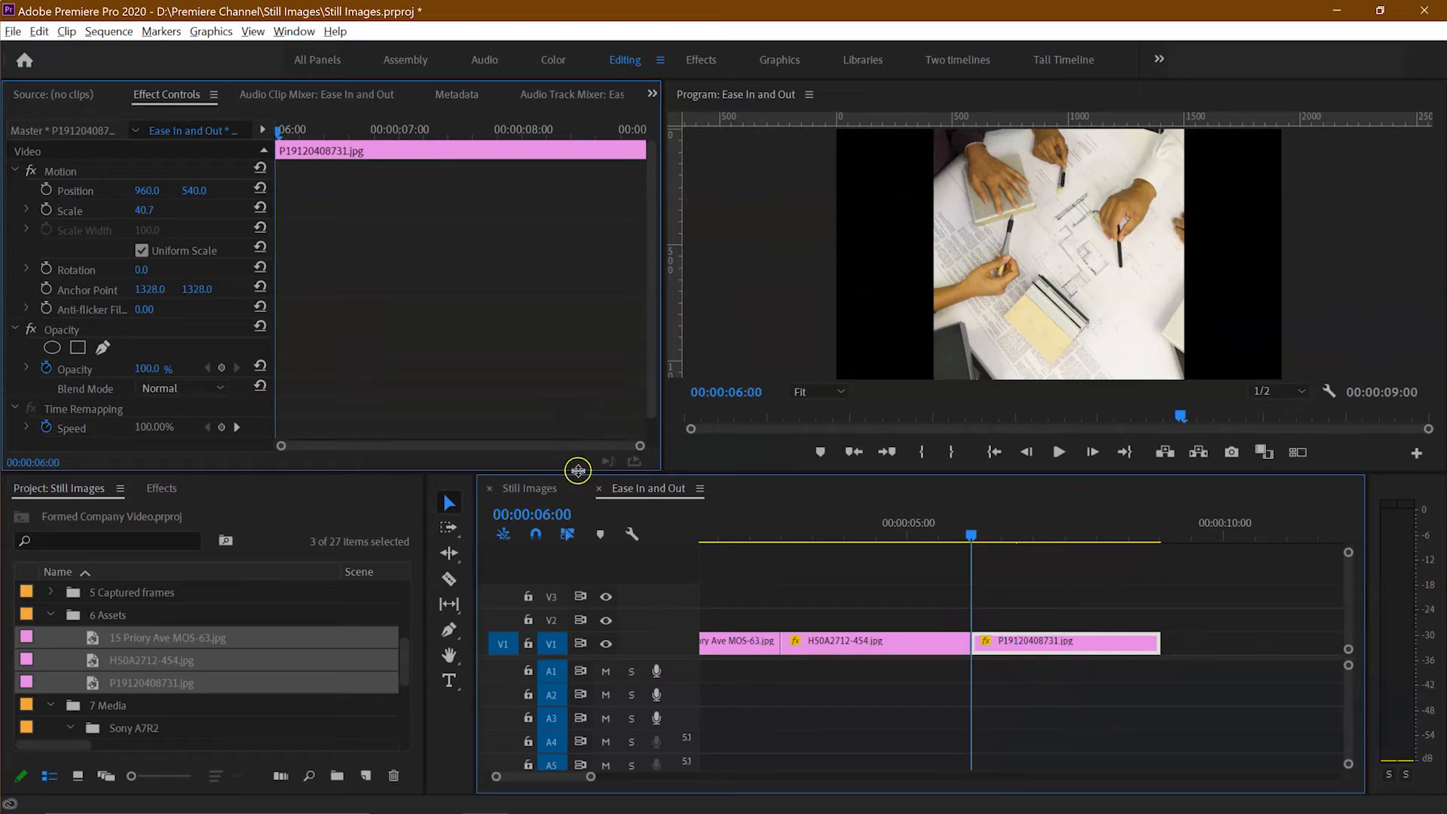
click(68, 210)
drag(166, 209, 223, 205)
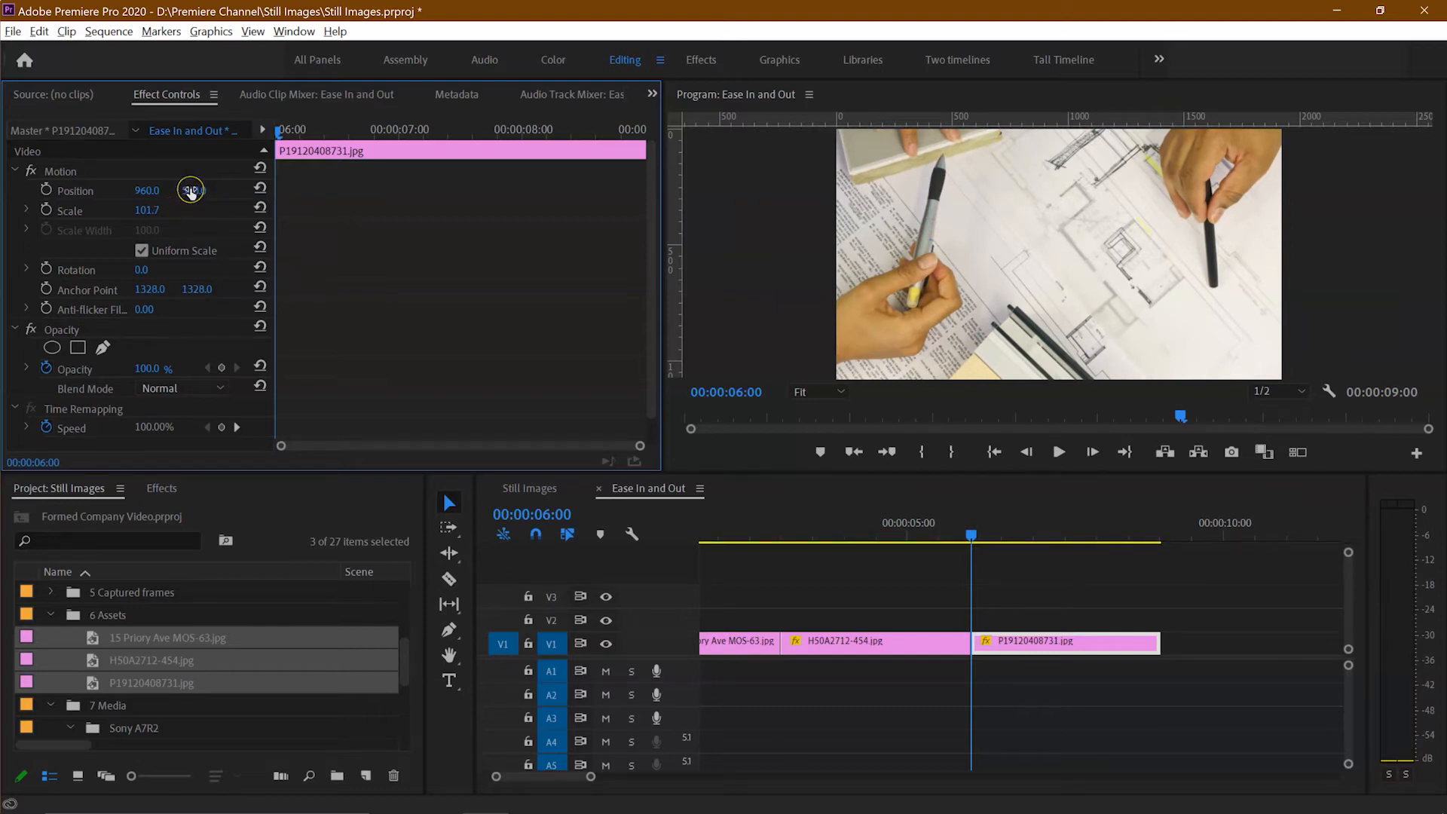
drag(191, 193, 330, 193)
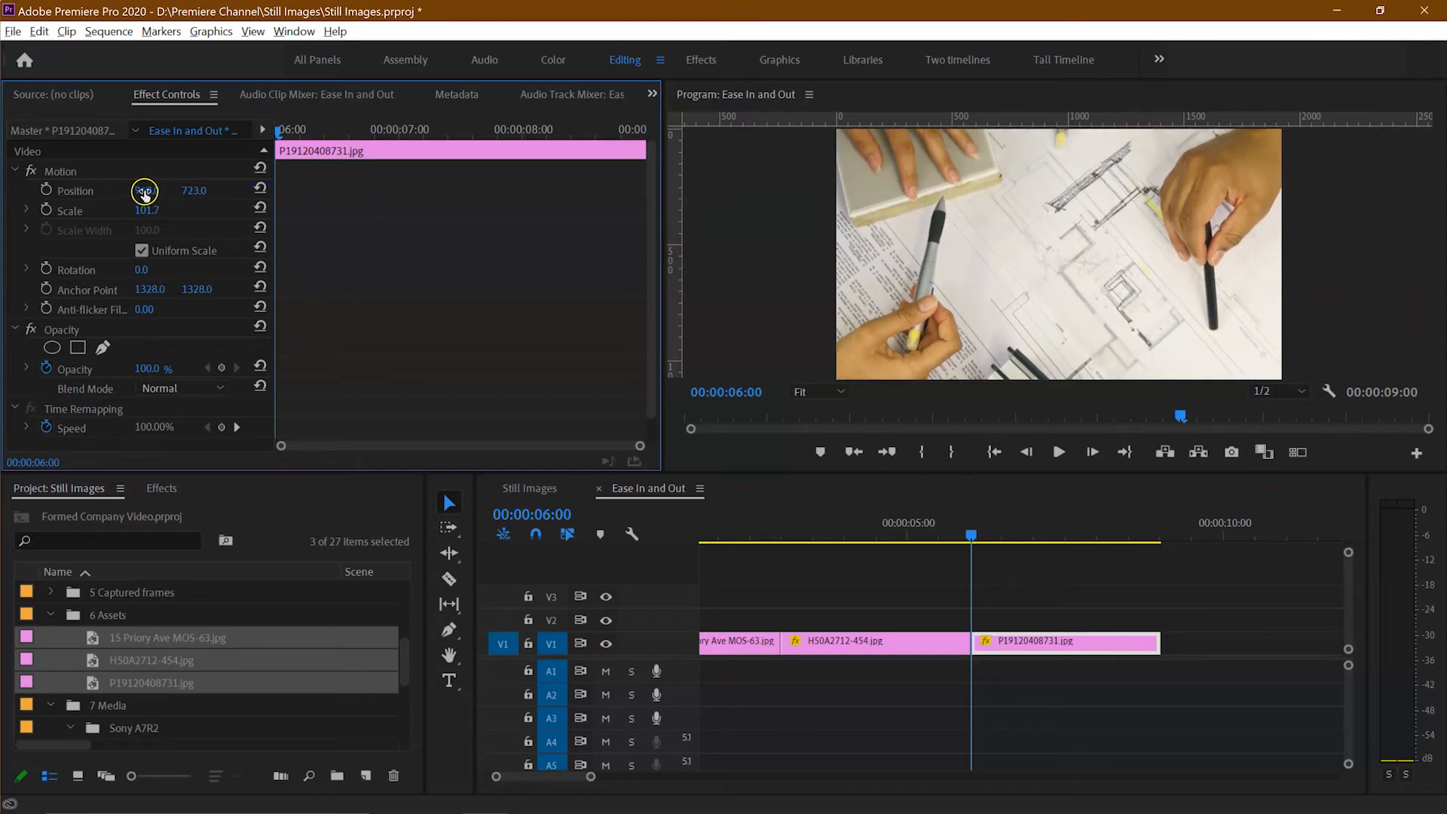
drag(143, 210, 116, 207)
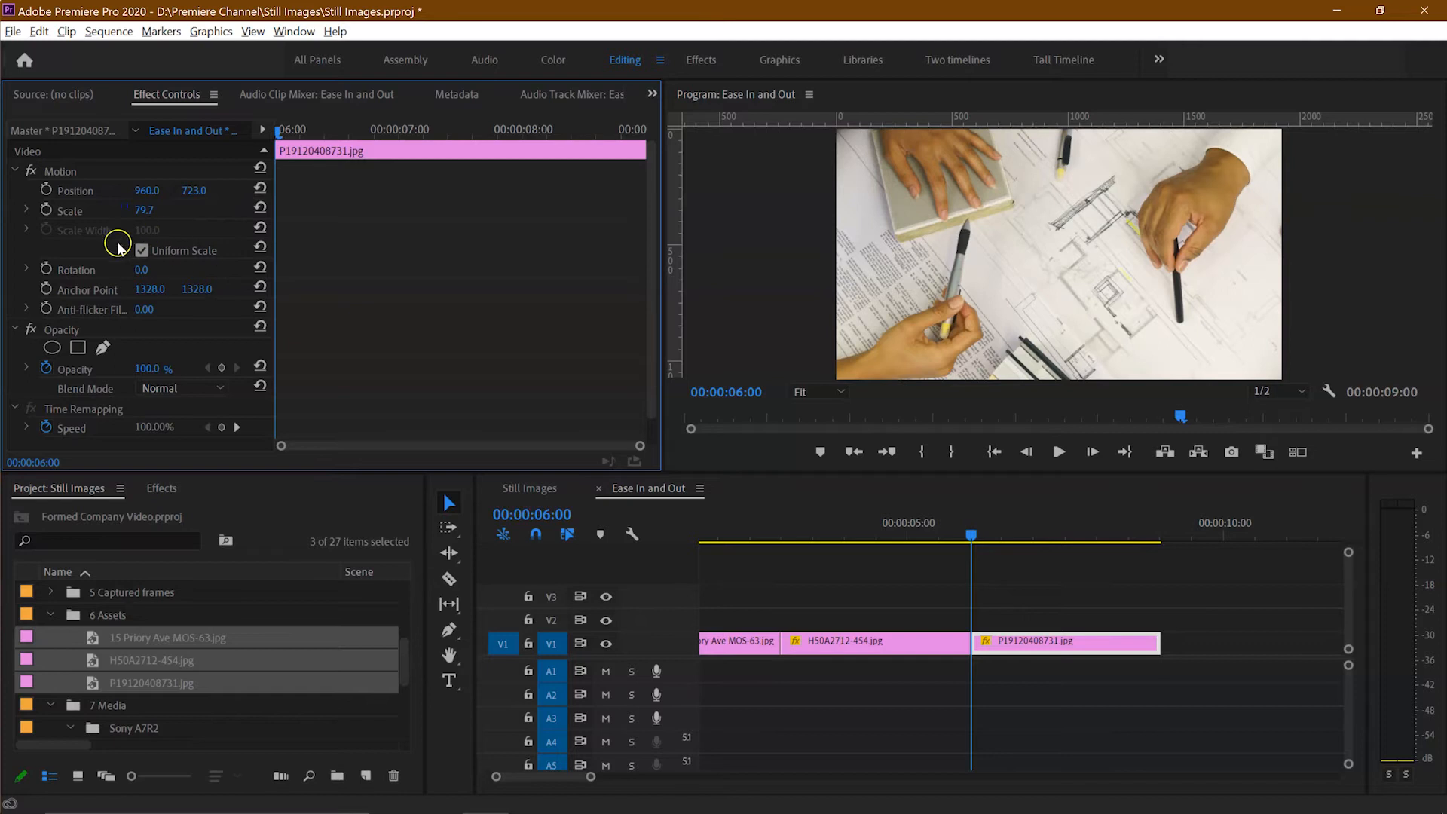
Step: Move the third clip's anchor point up near the centre of the frame, to about 1345.8, 1083.0
click(89, 293)
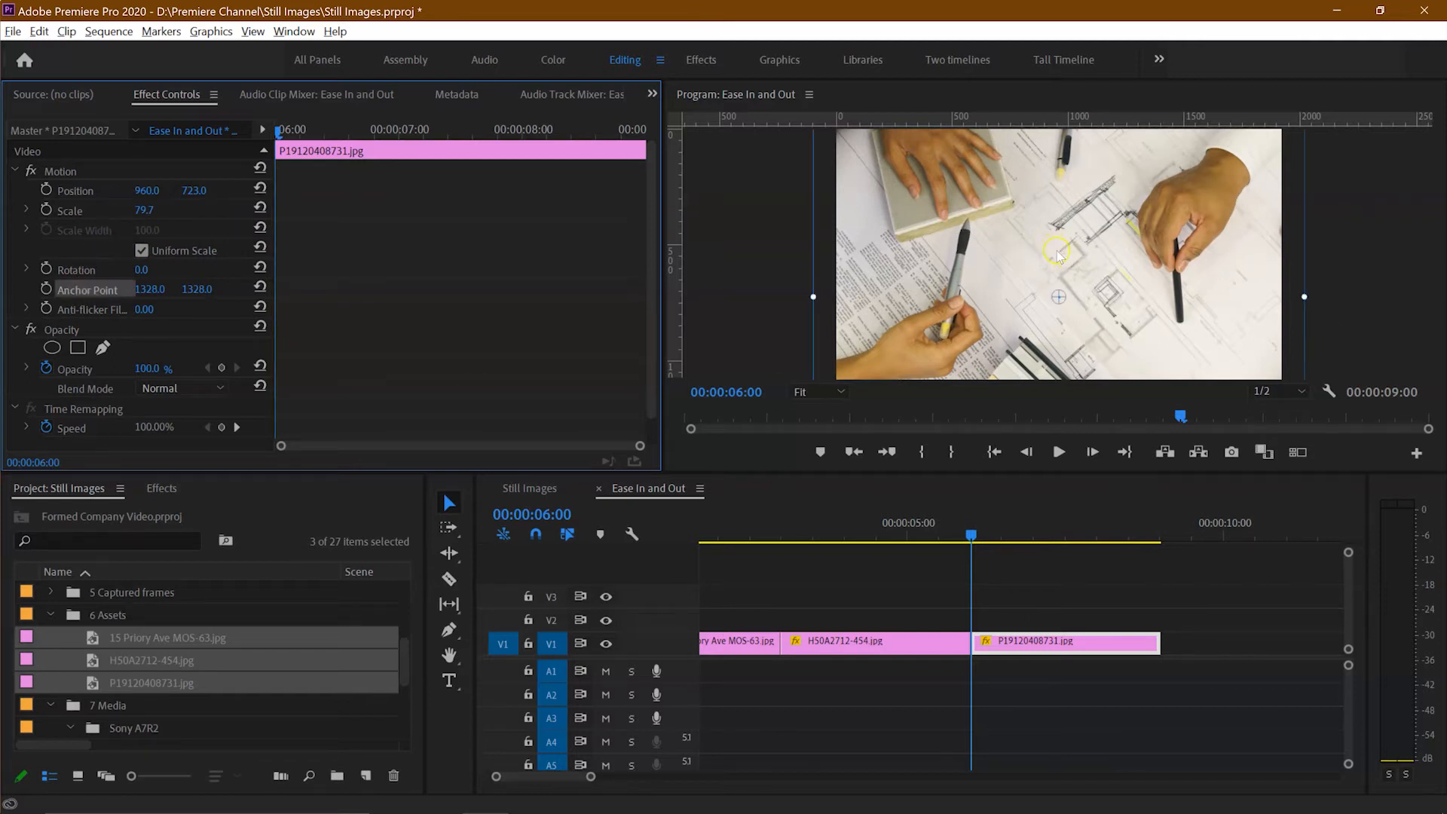
drag(1058, 301, 1058, 256)
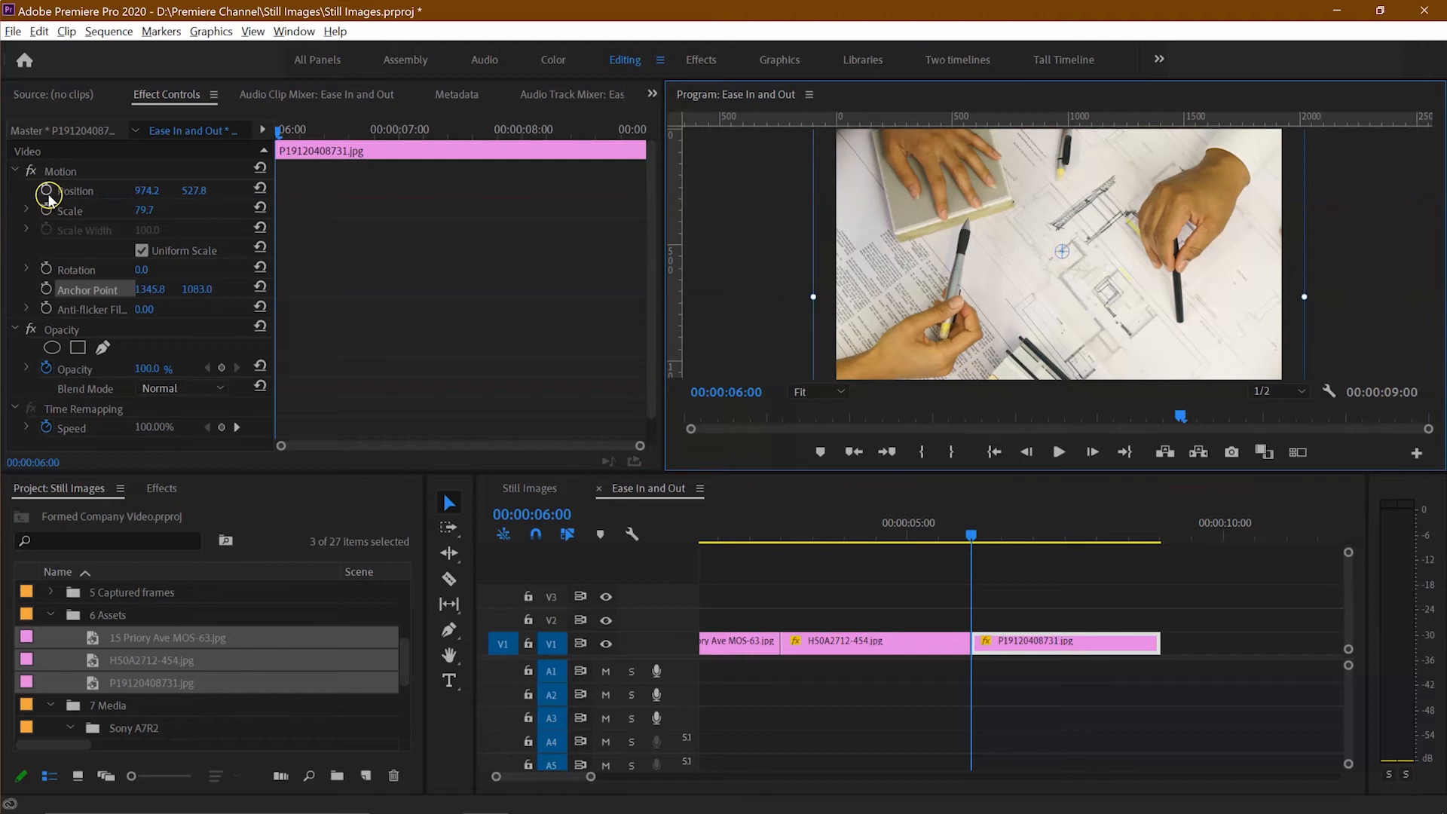
Step: Keyframe the third clip's rotation at its start and set the rotation to 38.0° on its last frame
click(47, 270)
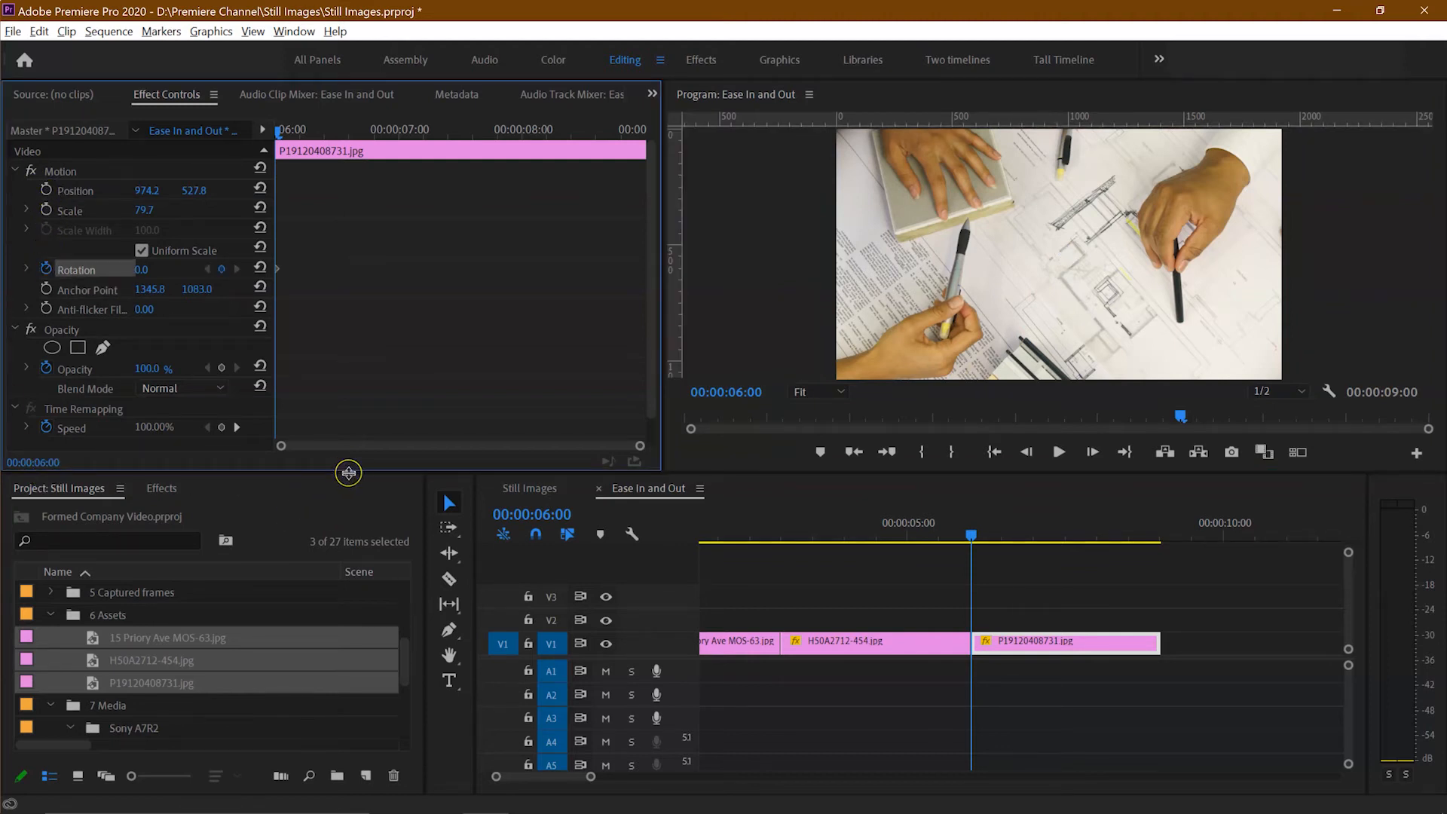
key(End)
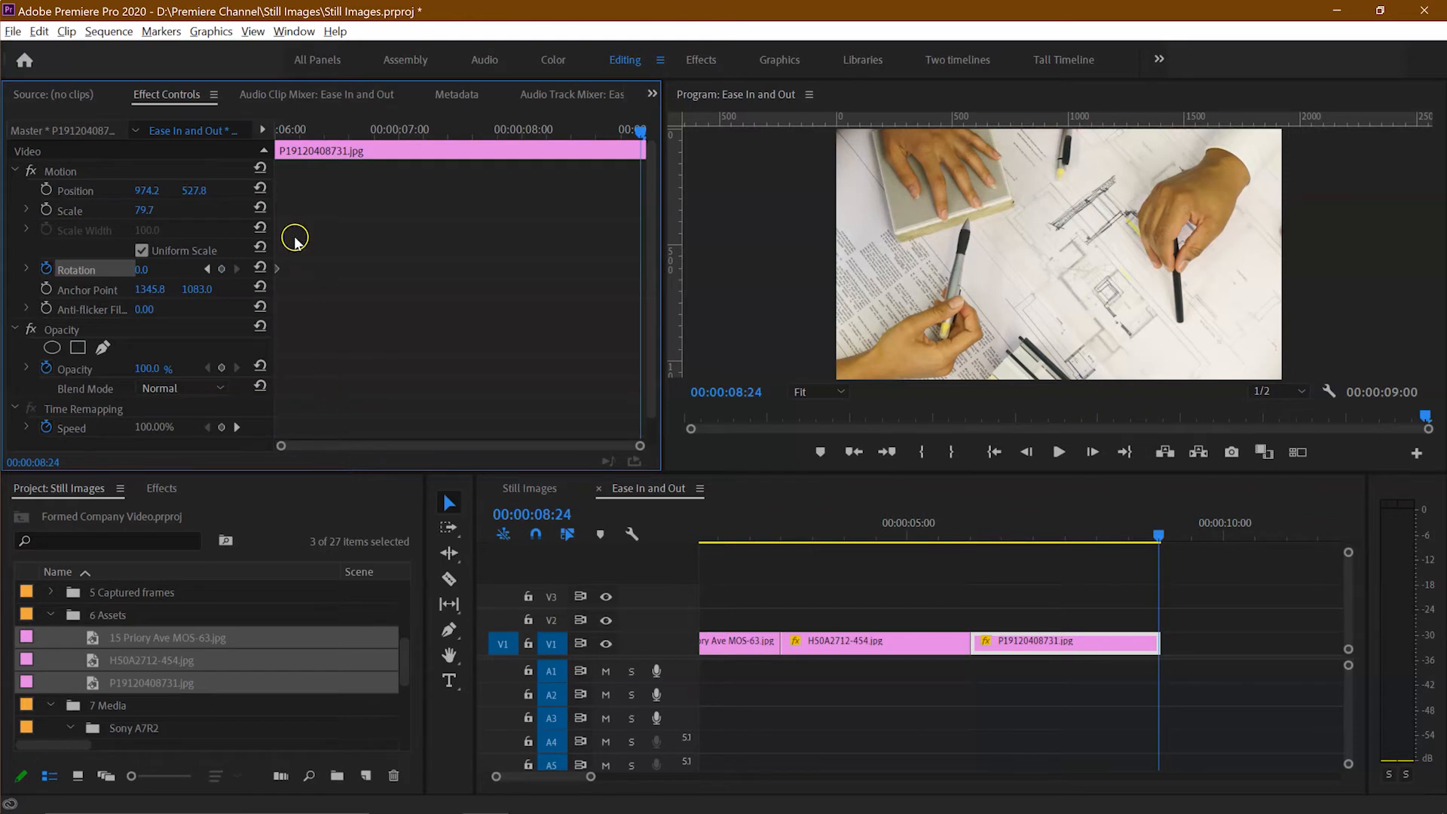
drag(141, 270, 169, 270)
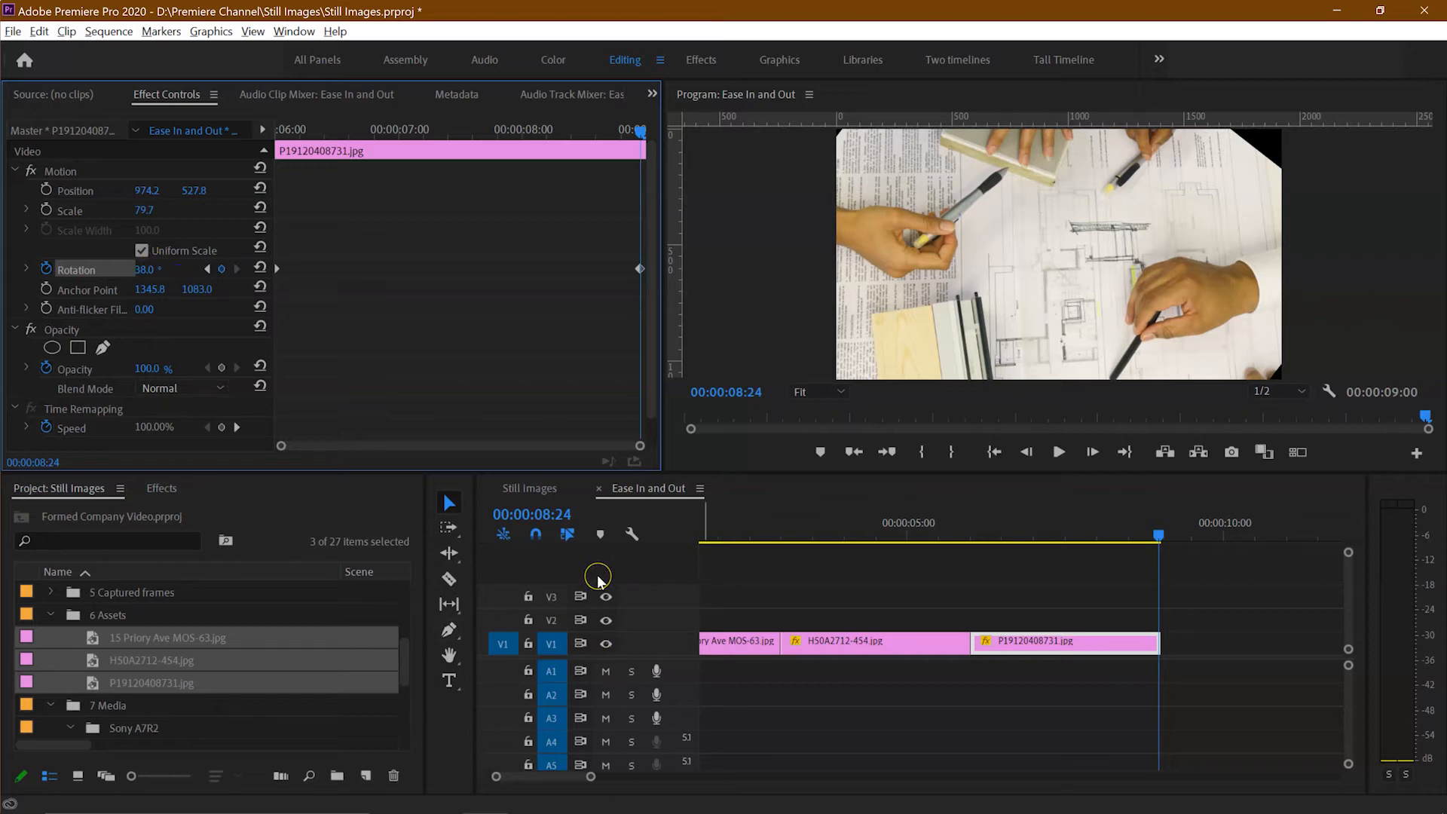
Step: Play back the whole sequence from the start to preview the movement of all three clips
key(Up)
key(space)
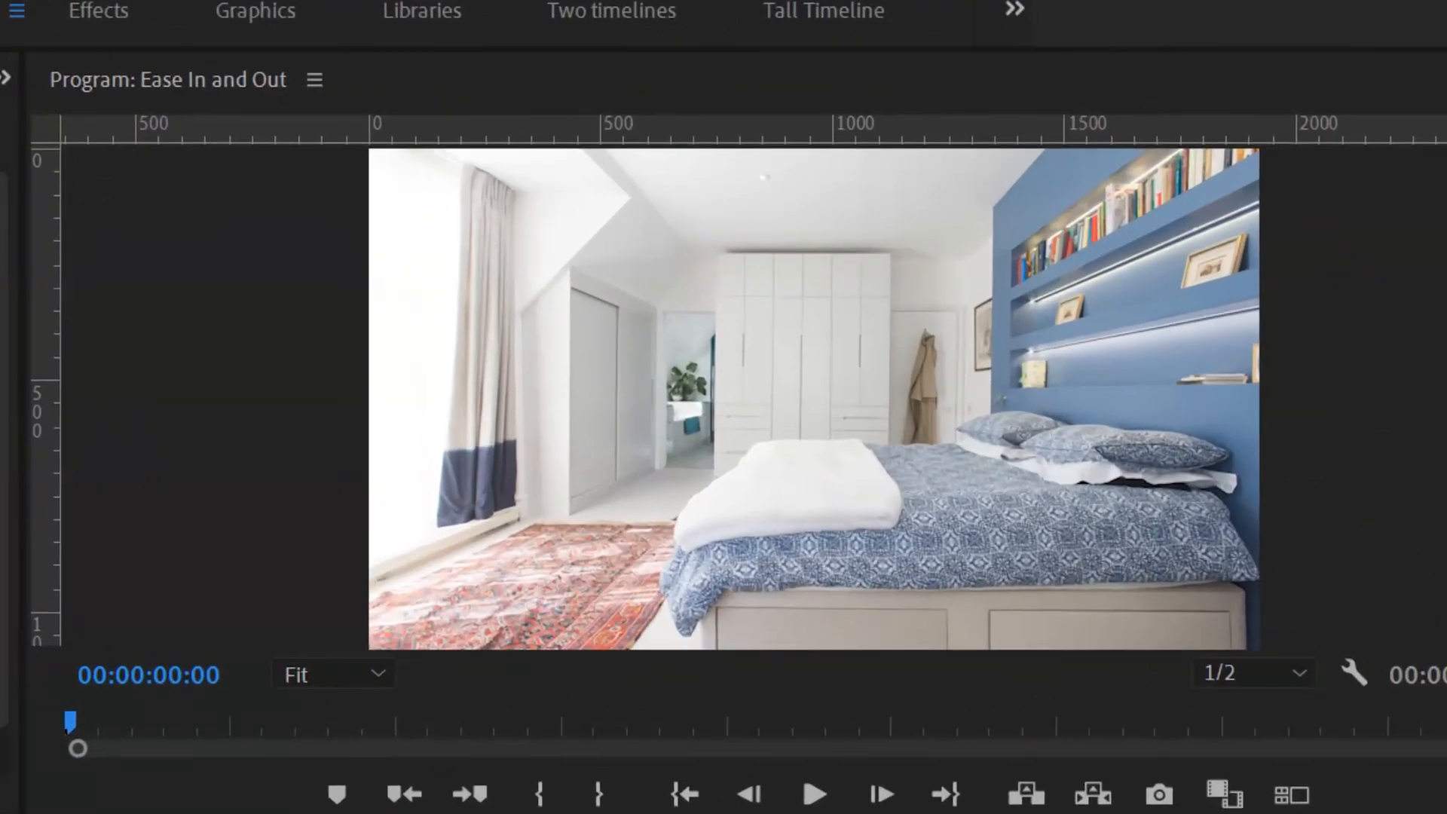
key(space)
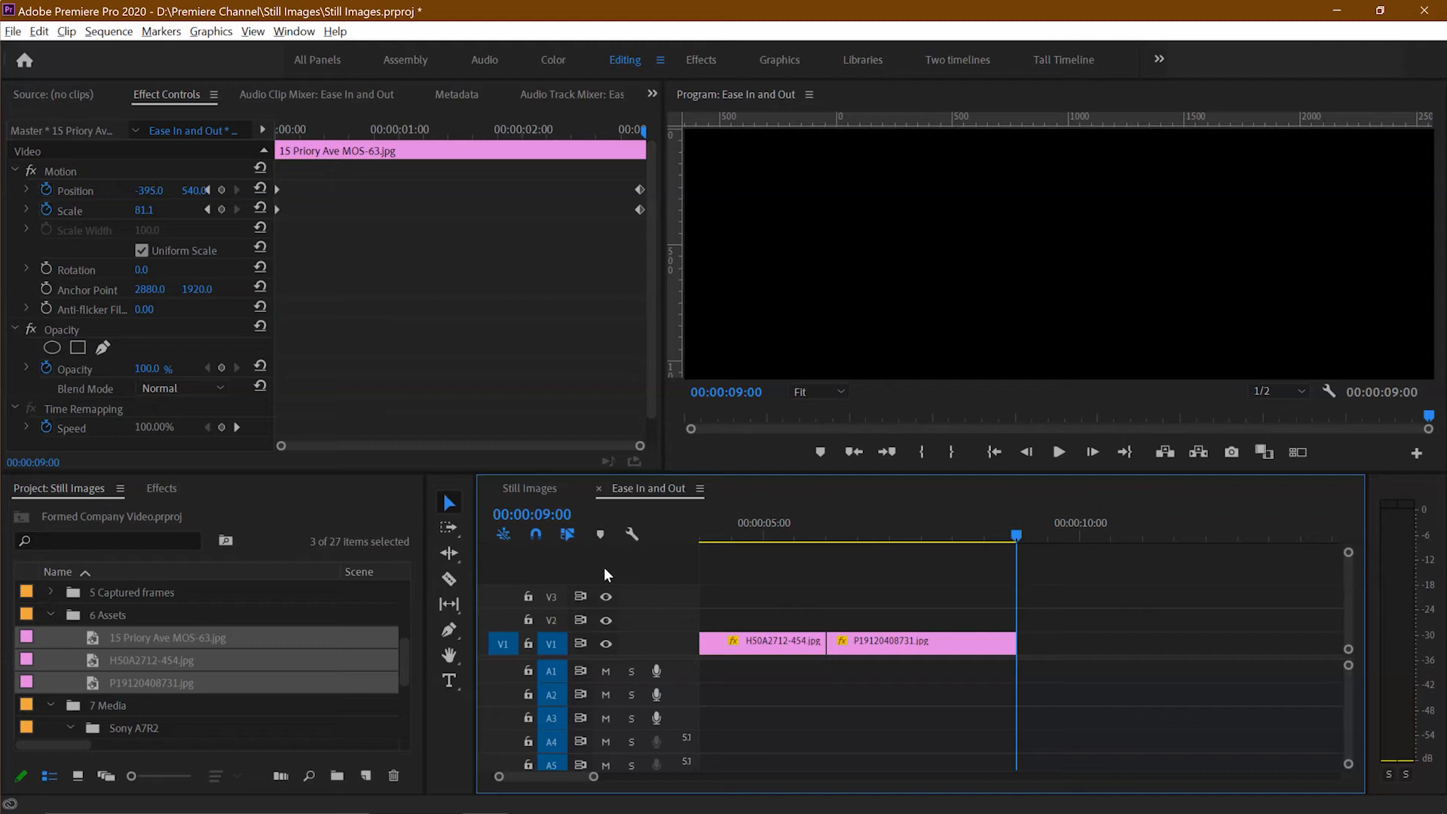
Step: Apply Ease Out temporal interpolation to the first clip's starting position and scale keyframes
key(Home)
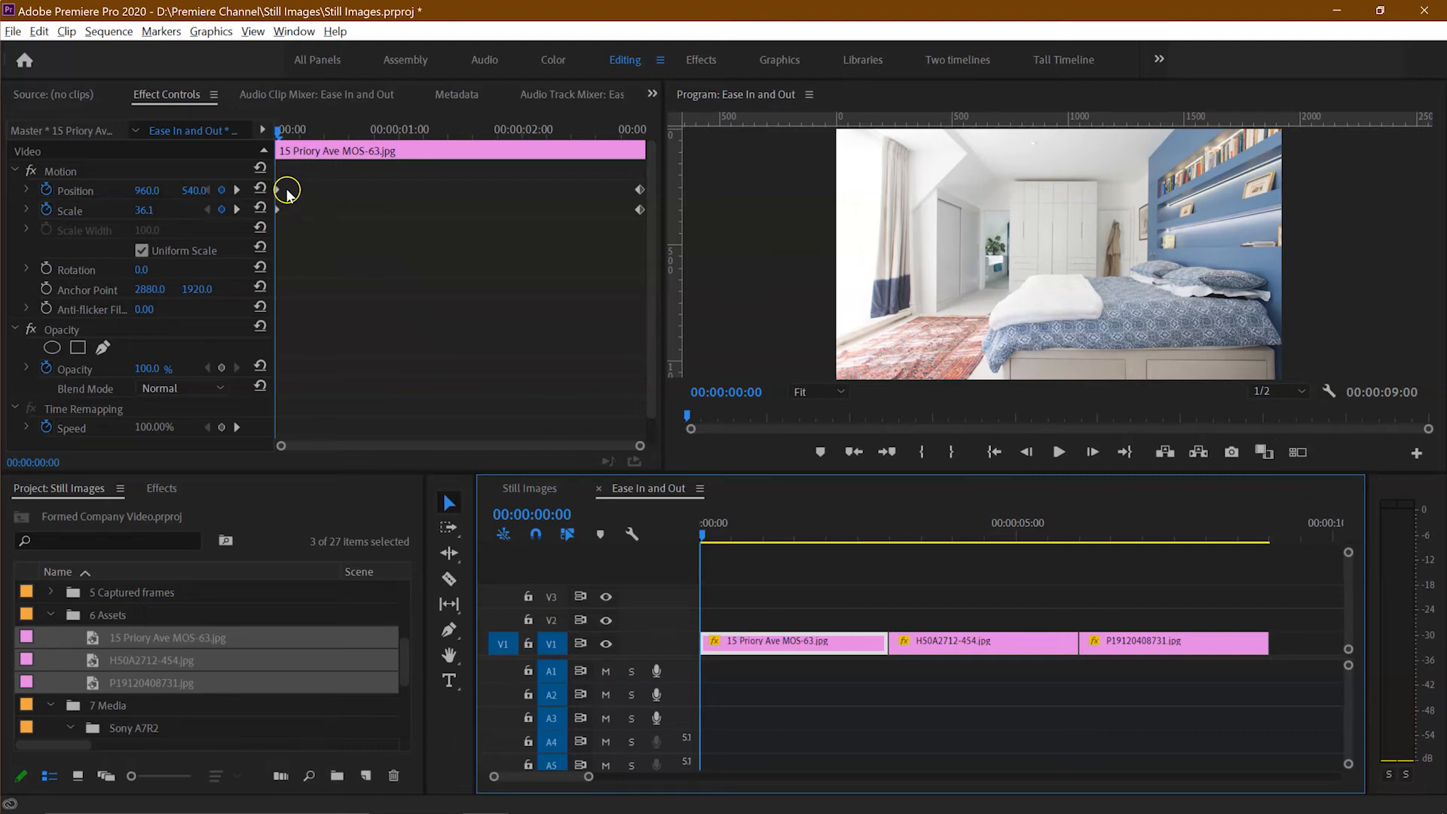
drag(290, 225, 269, 183)
drag(441, 211, 444, 214)
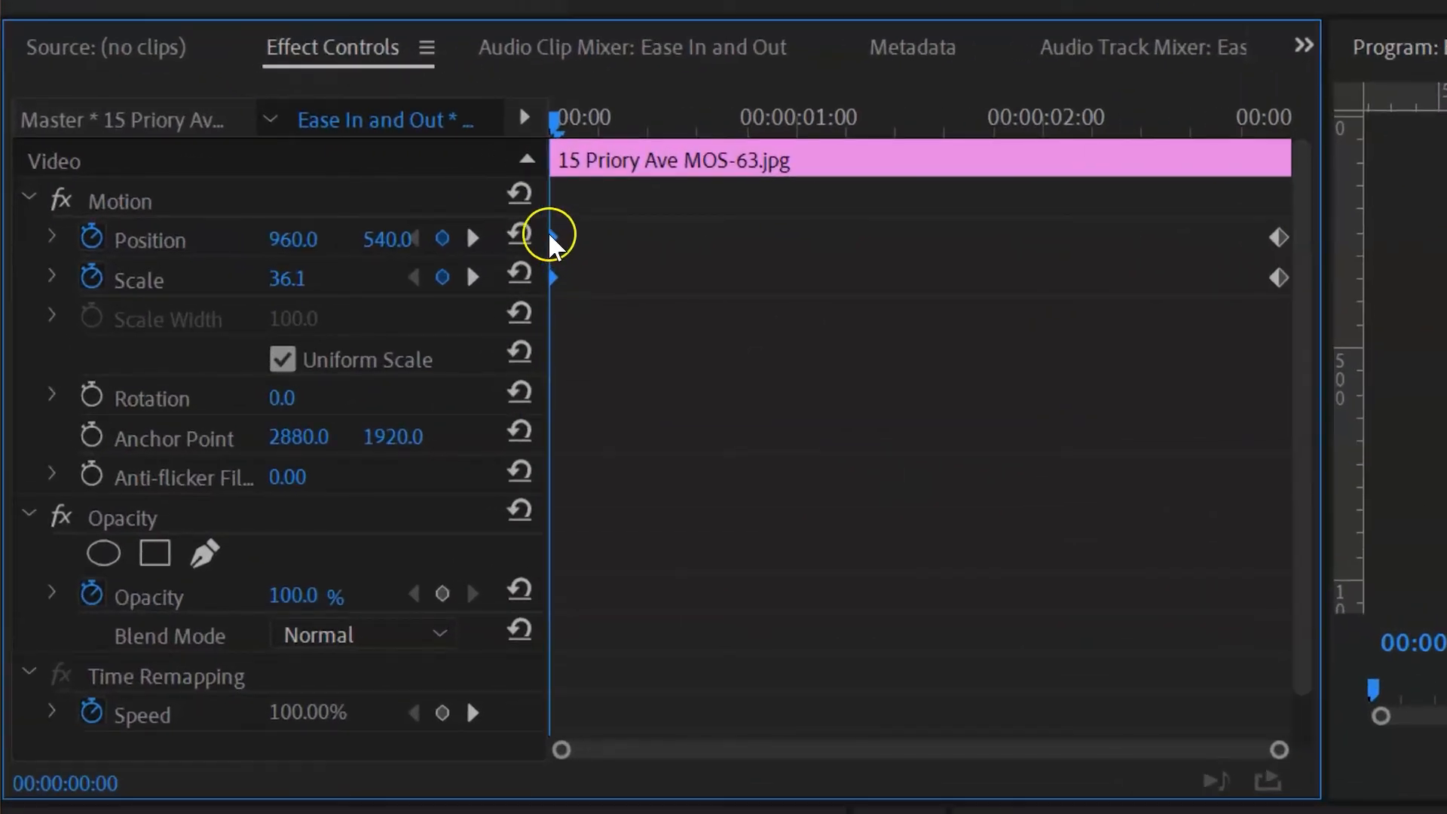
right_click(553, 238)
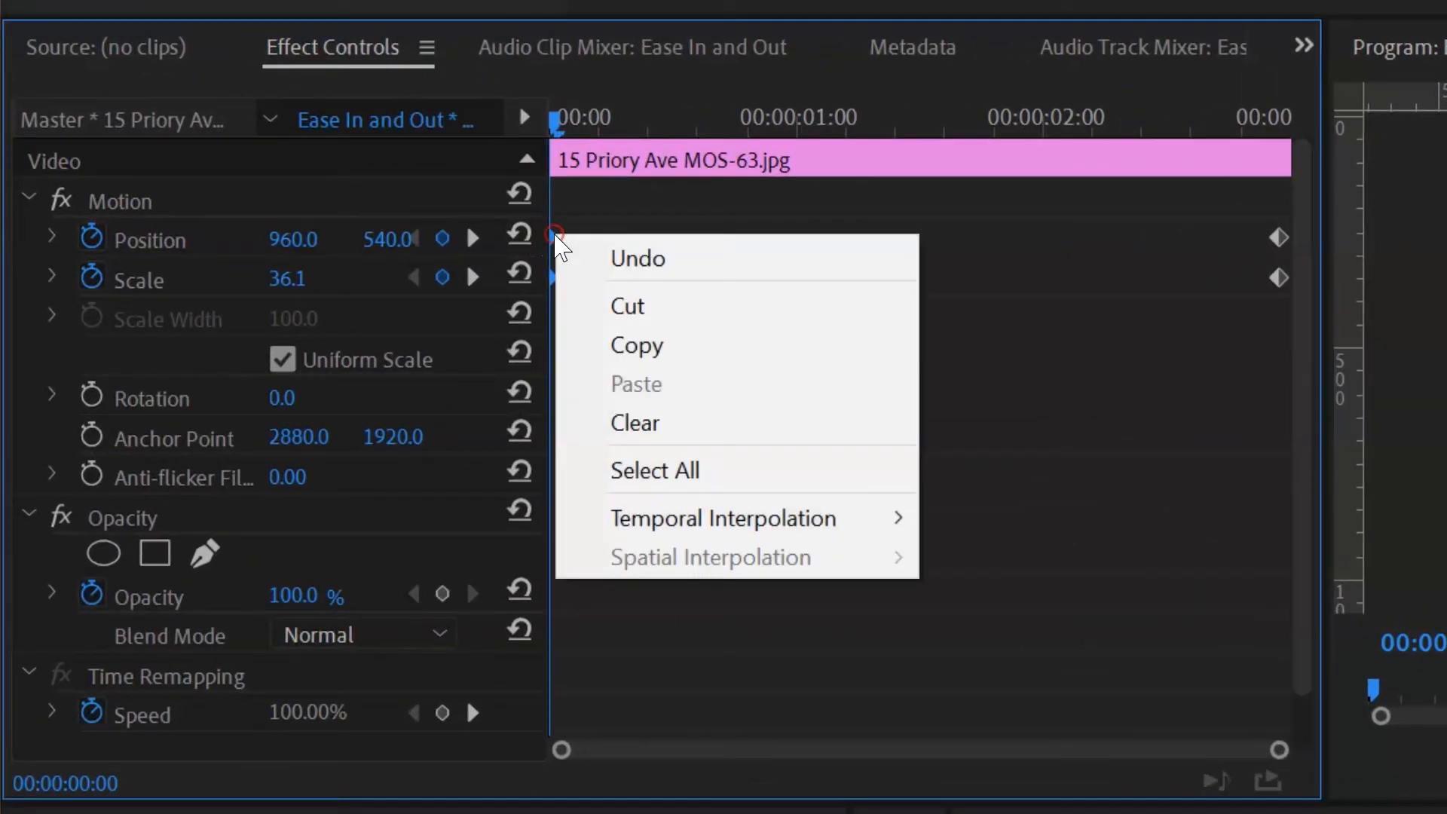
mouse_move(726, 528)
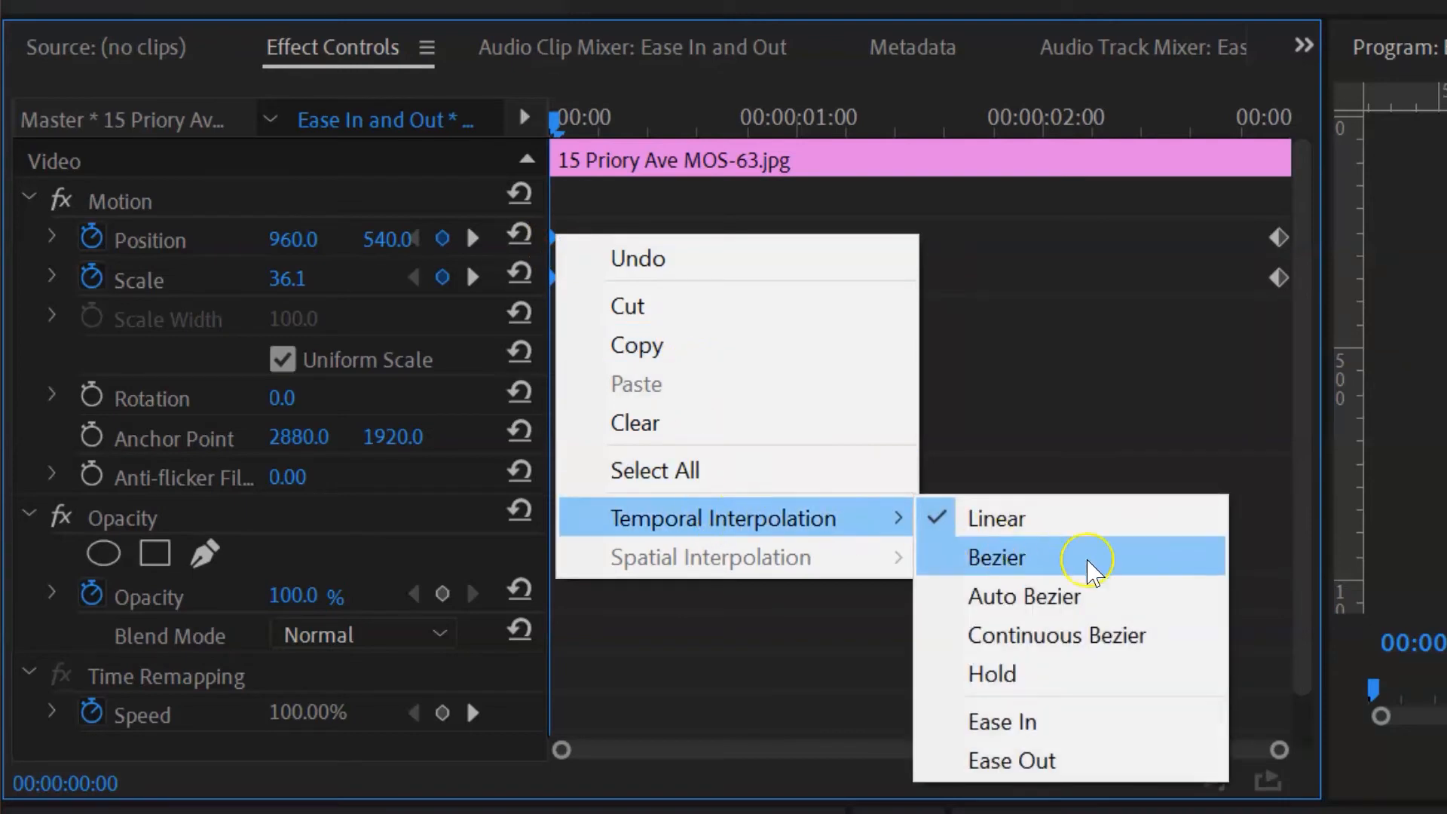
click(1108, 761)
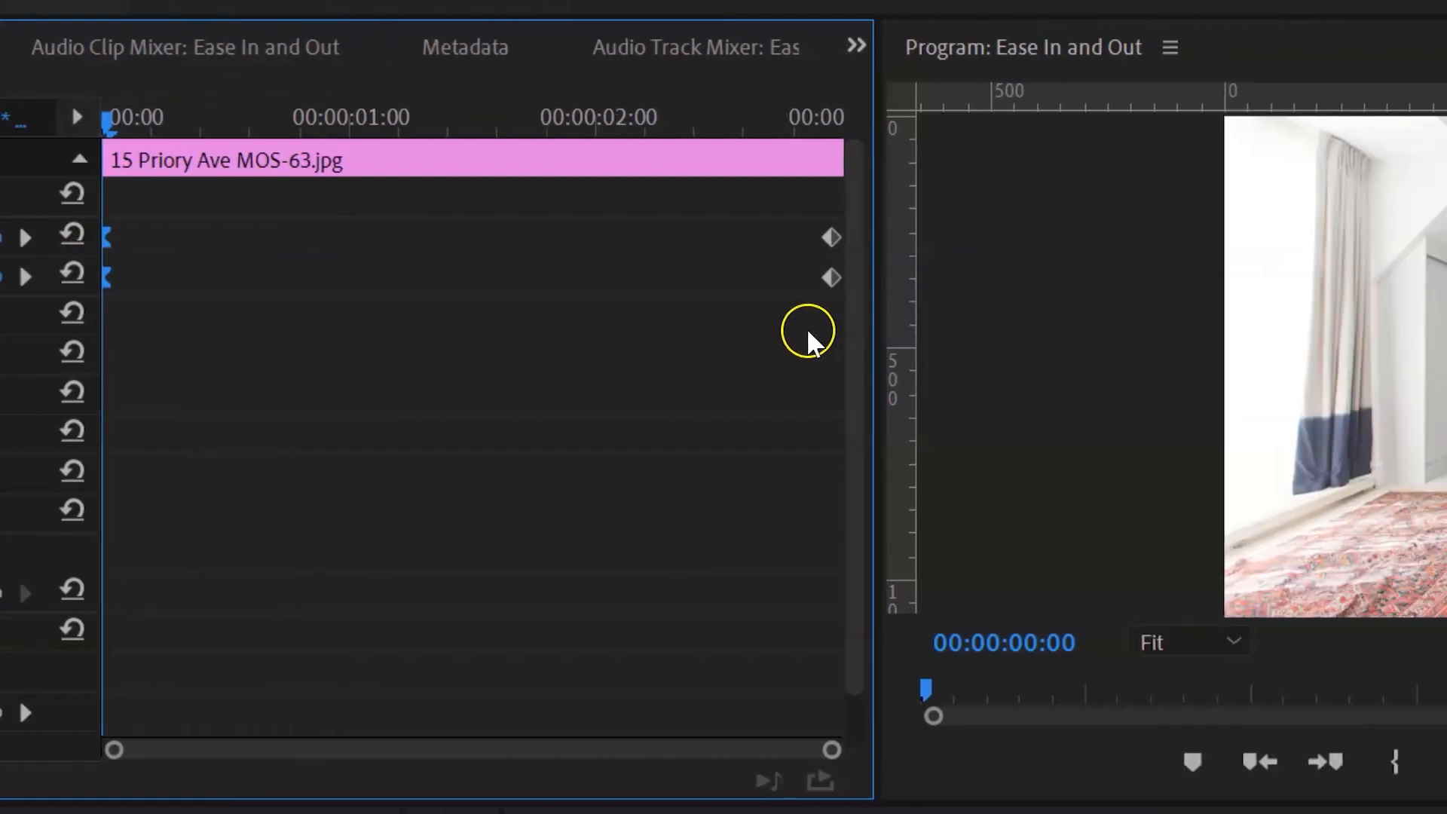
Step: Apply Ease In temporal interpolation to the first clip's ending position and scale keyframes
drag(691, 301, 766, 226)
right_click(739, 238)
mouse_move(912, 527)
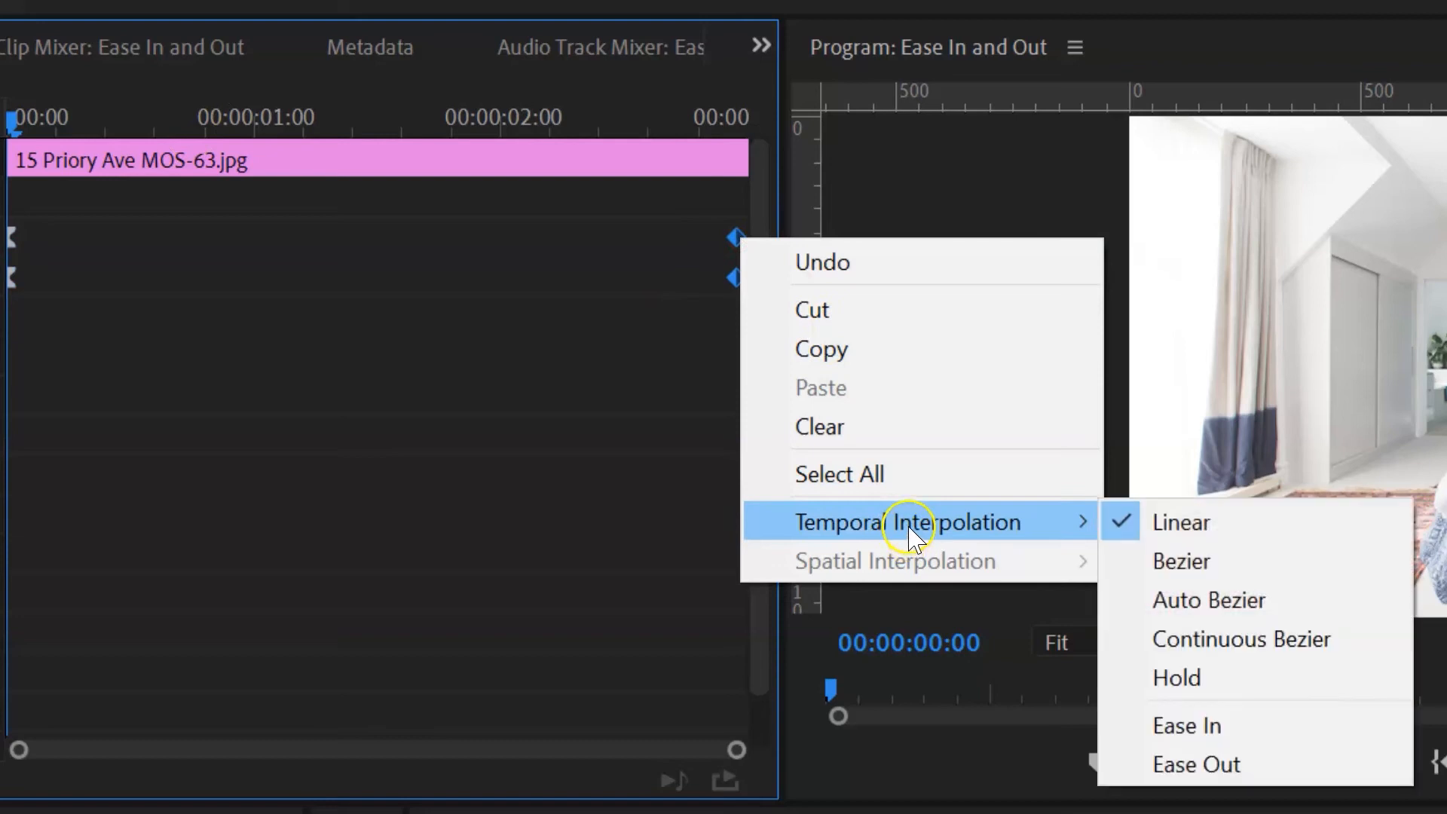
click(1311, 729)
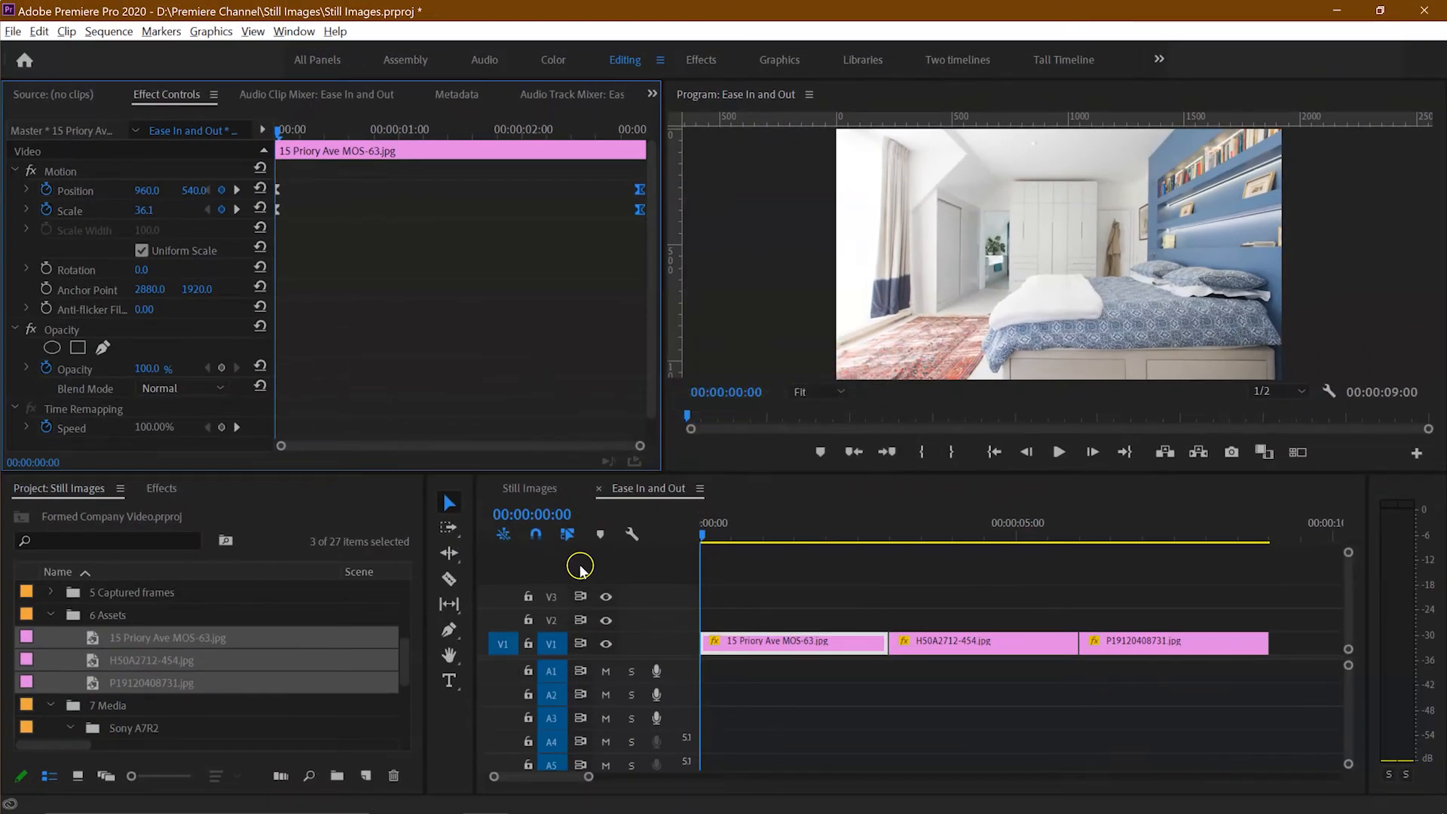
Step: Apply Ease Out temporal interpolation to the second clip's starting position keyframe
click(580, 567)
key(Down)
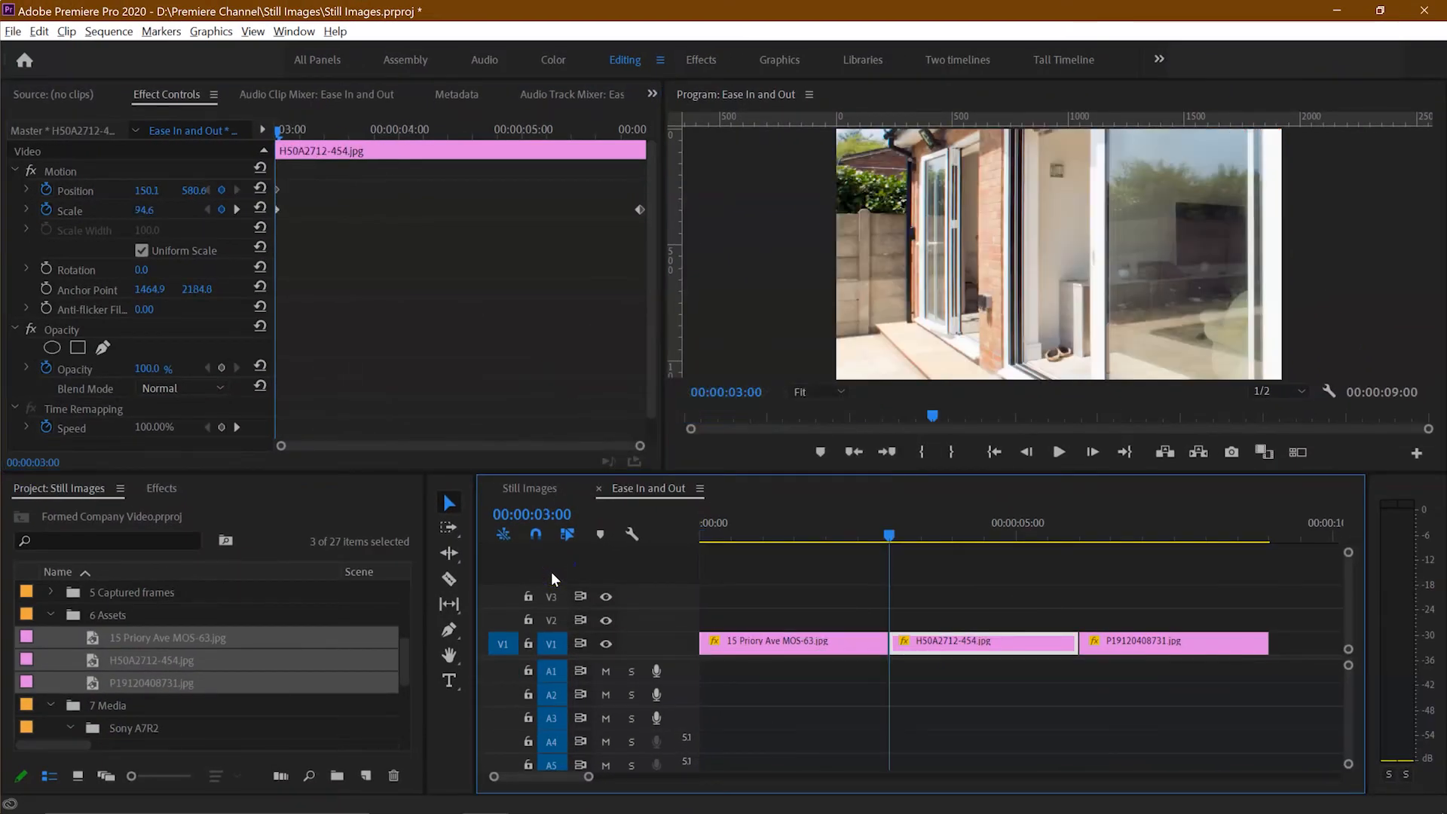
drag(294, 216, 276, 177)
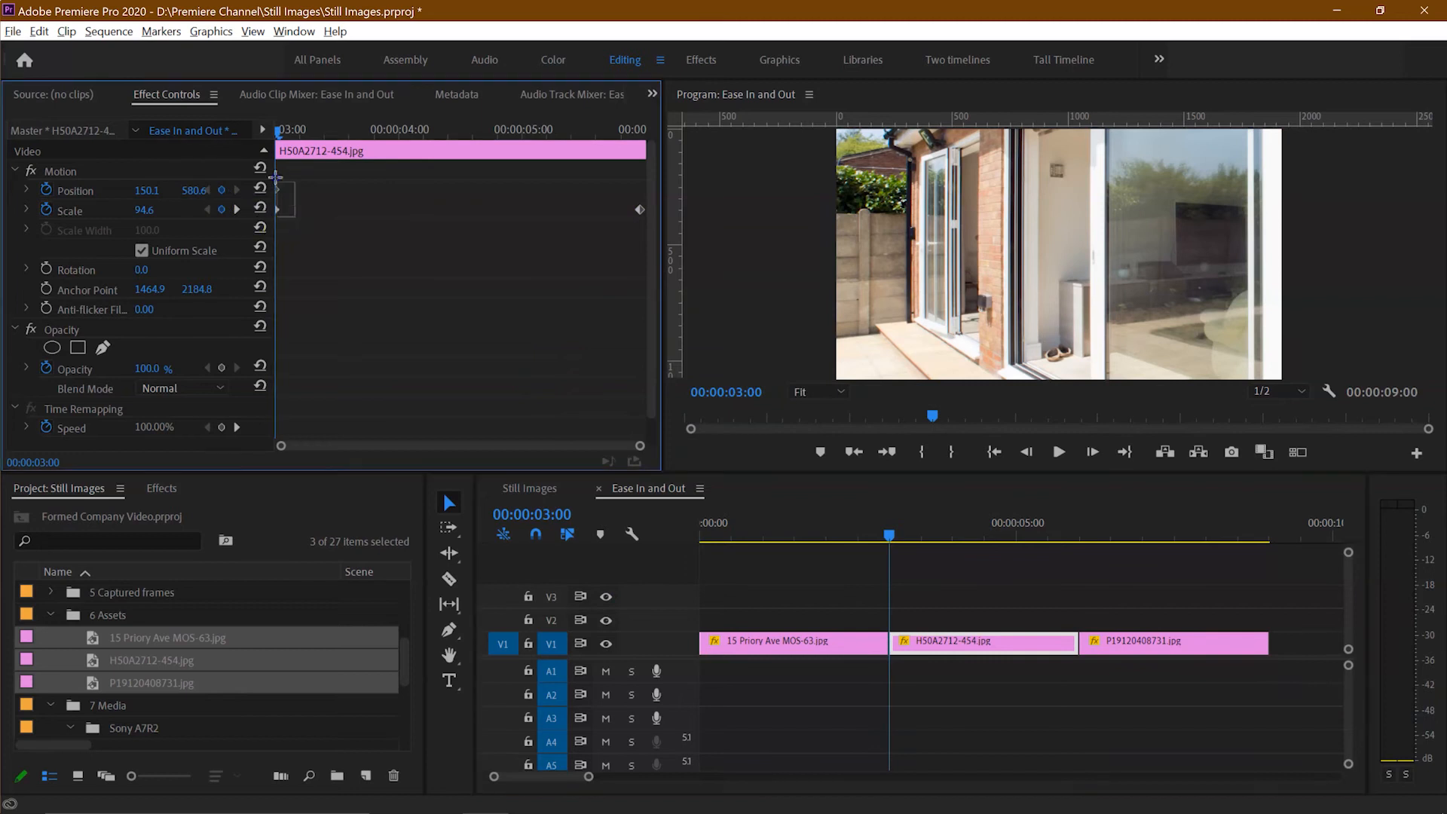
right_click(278, 189)
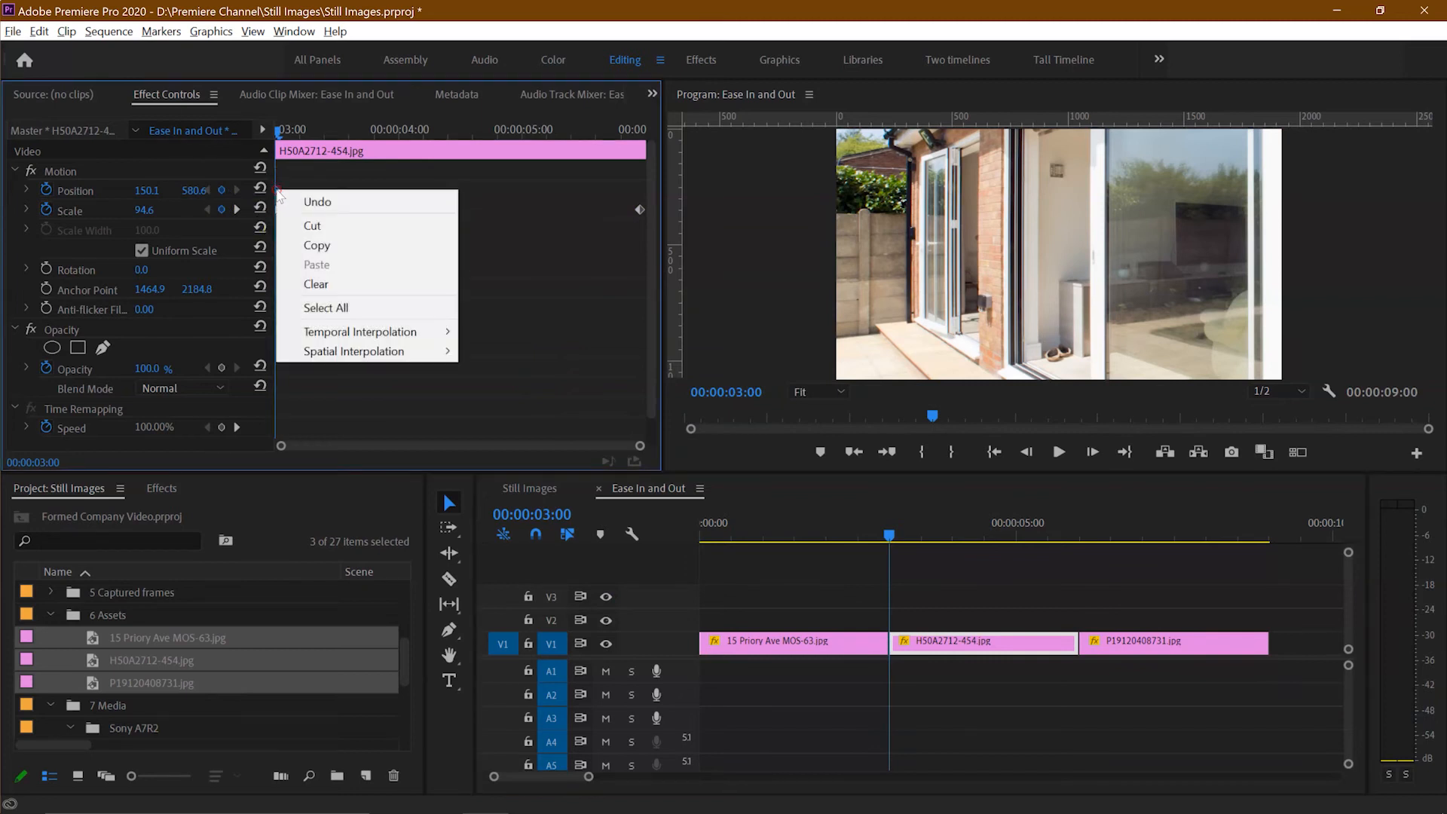
mouse_move(380, 332)
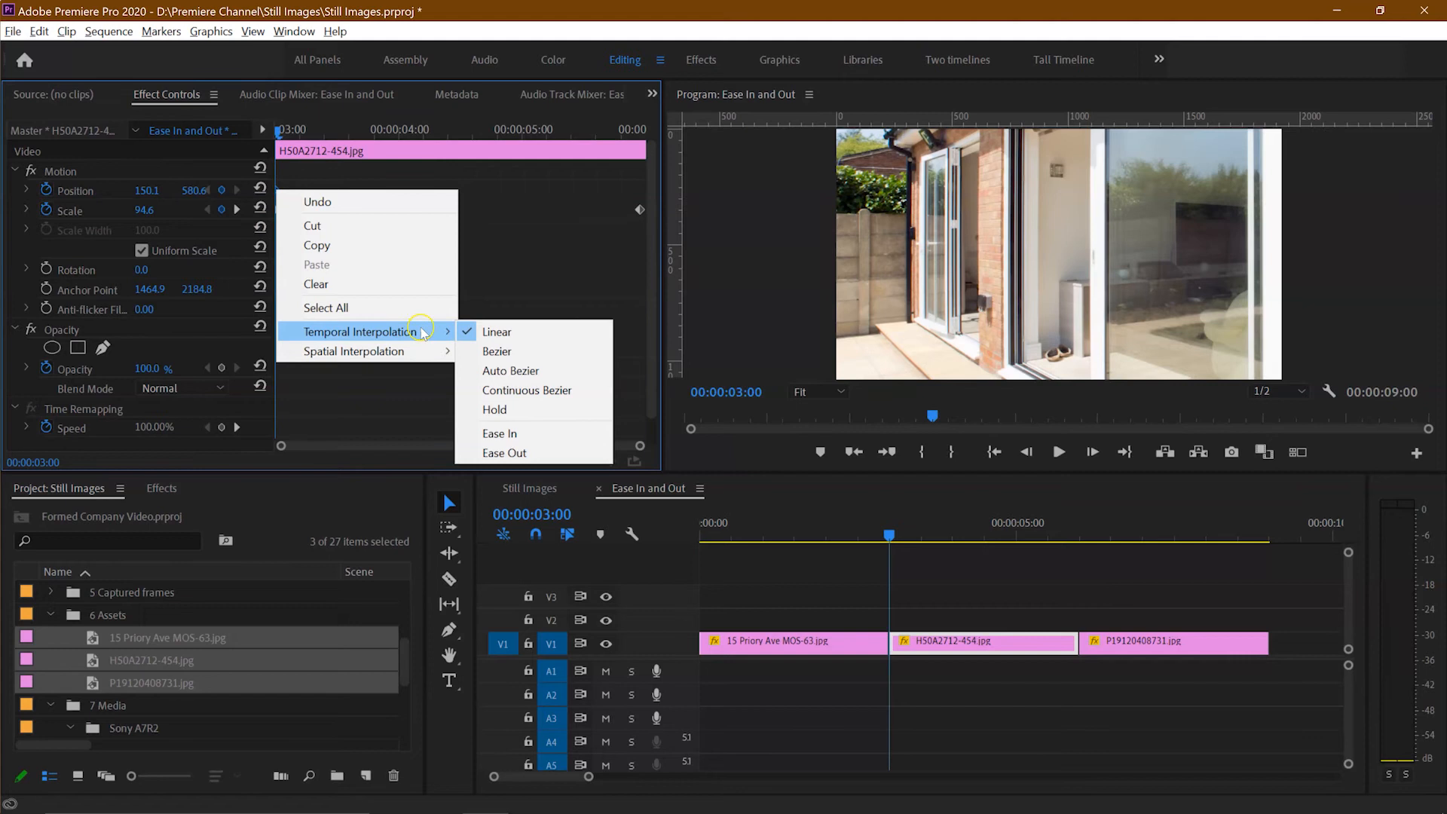
click(534, 455)
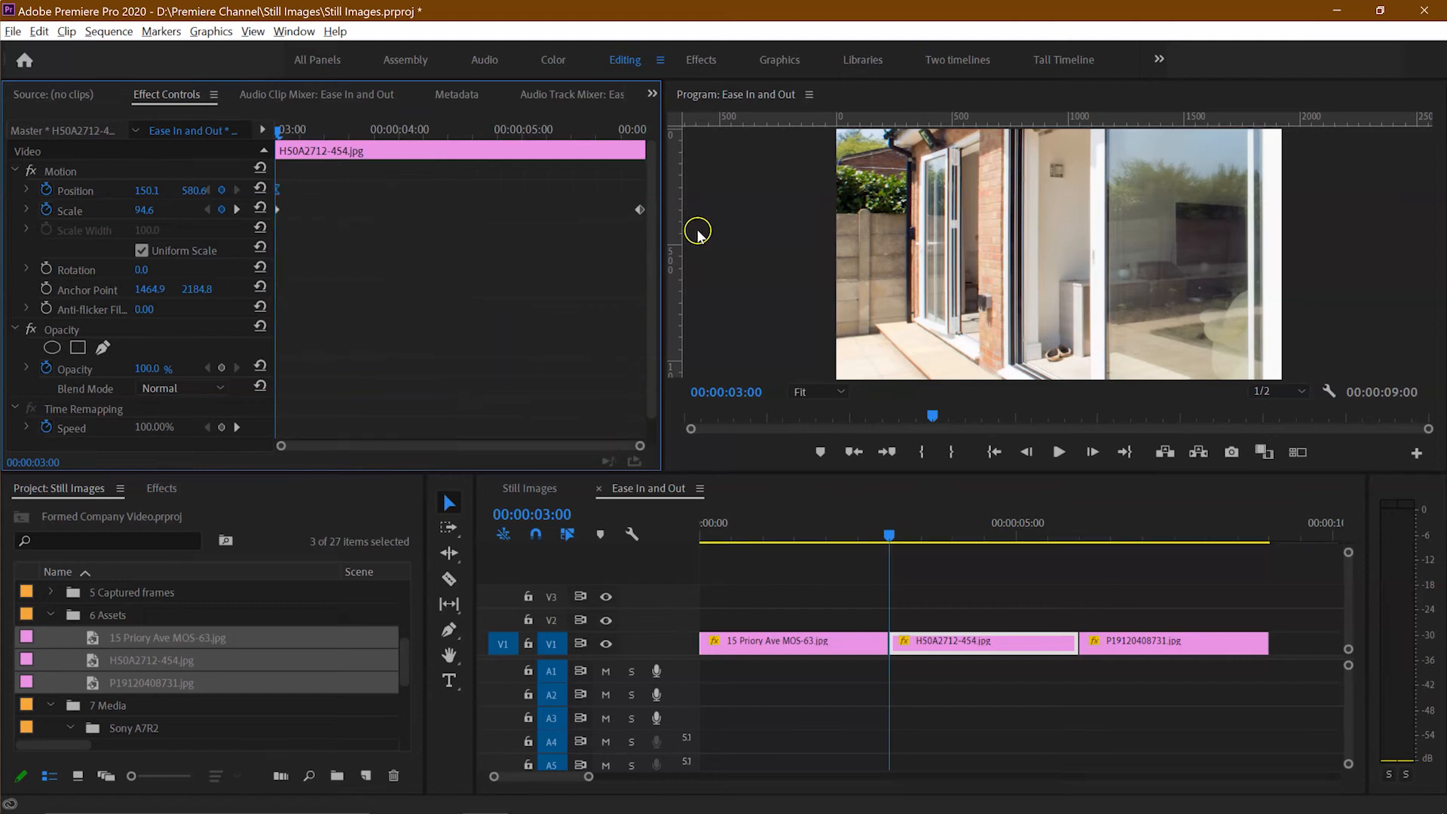
Step: Apply Ease In to the second clip's ending scale keyframe
drag(635, 232, 654, 188)
right_click(644, 210)
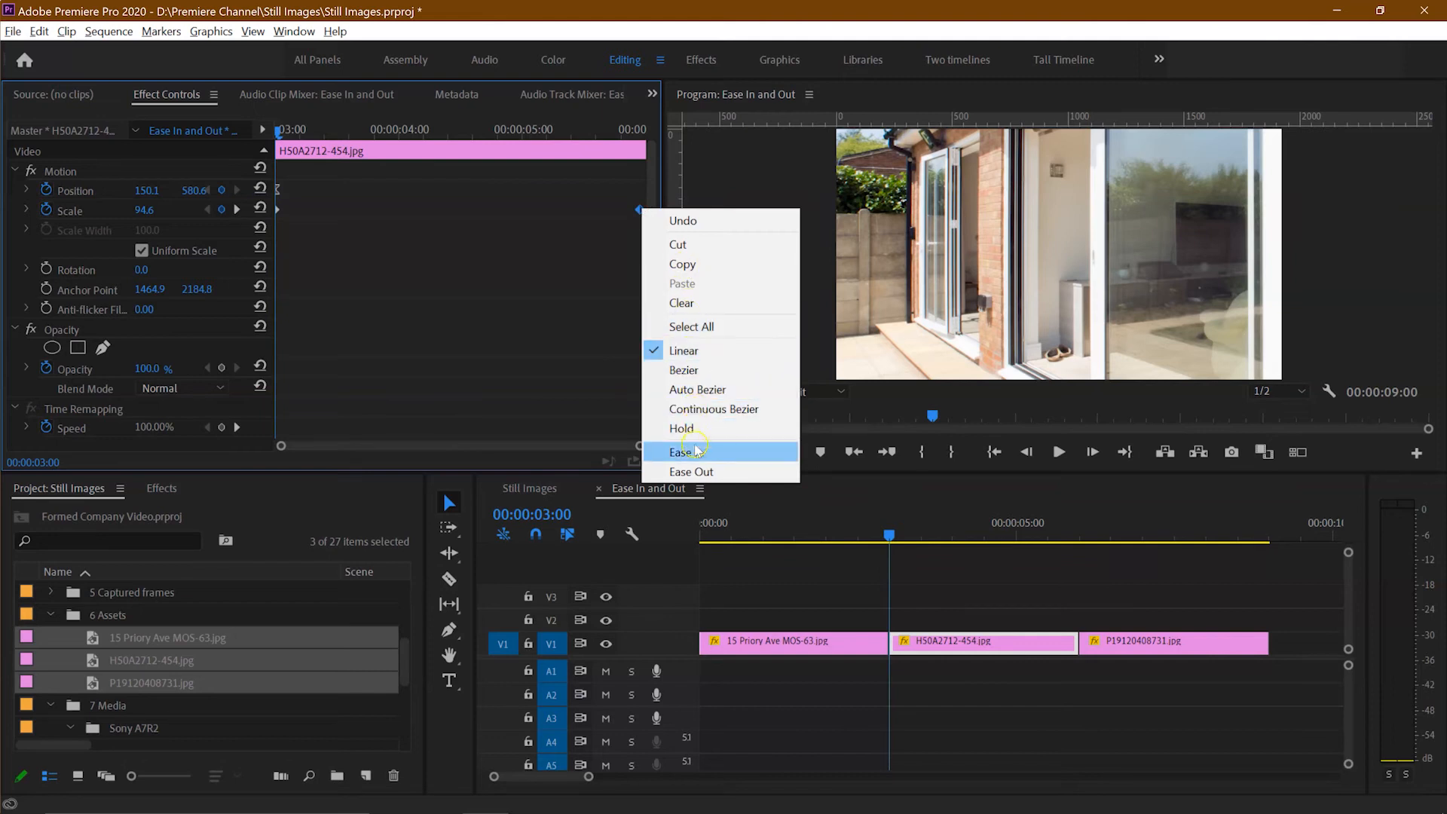
click(701, 469)
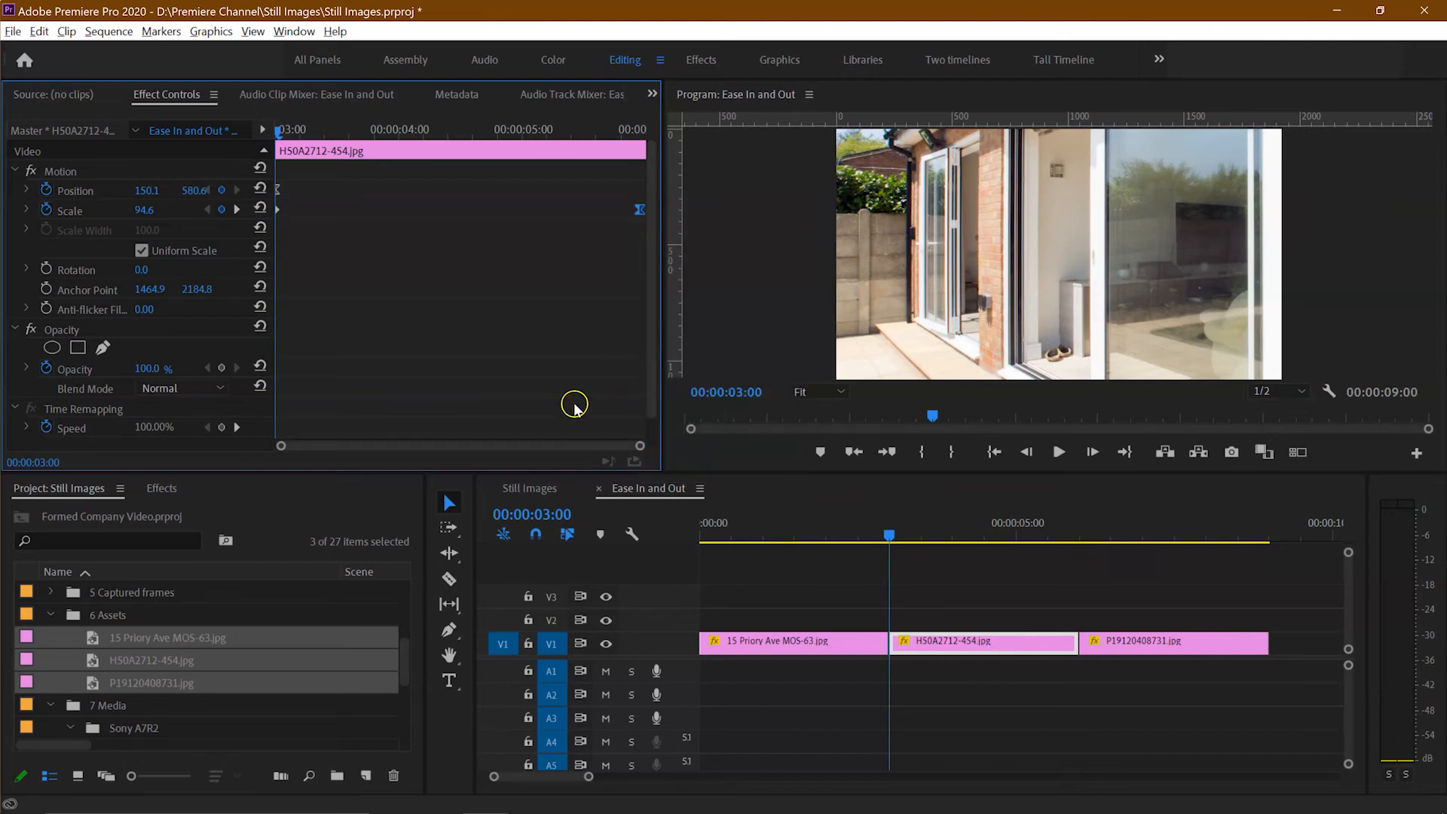
Step: Apply Ease Out to the third clip's starting rotation keyframe and Ease In to its ending rotation keyframe
click(556, 569)
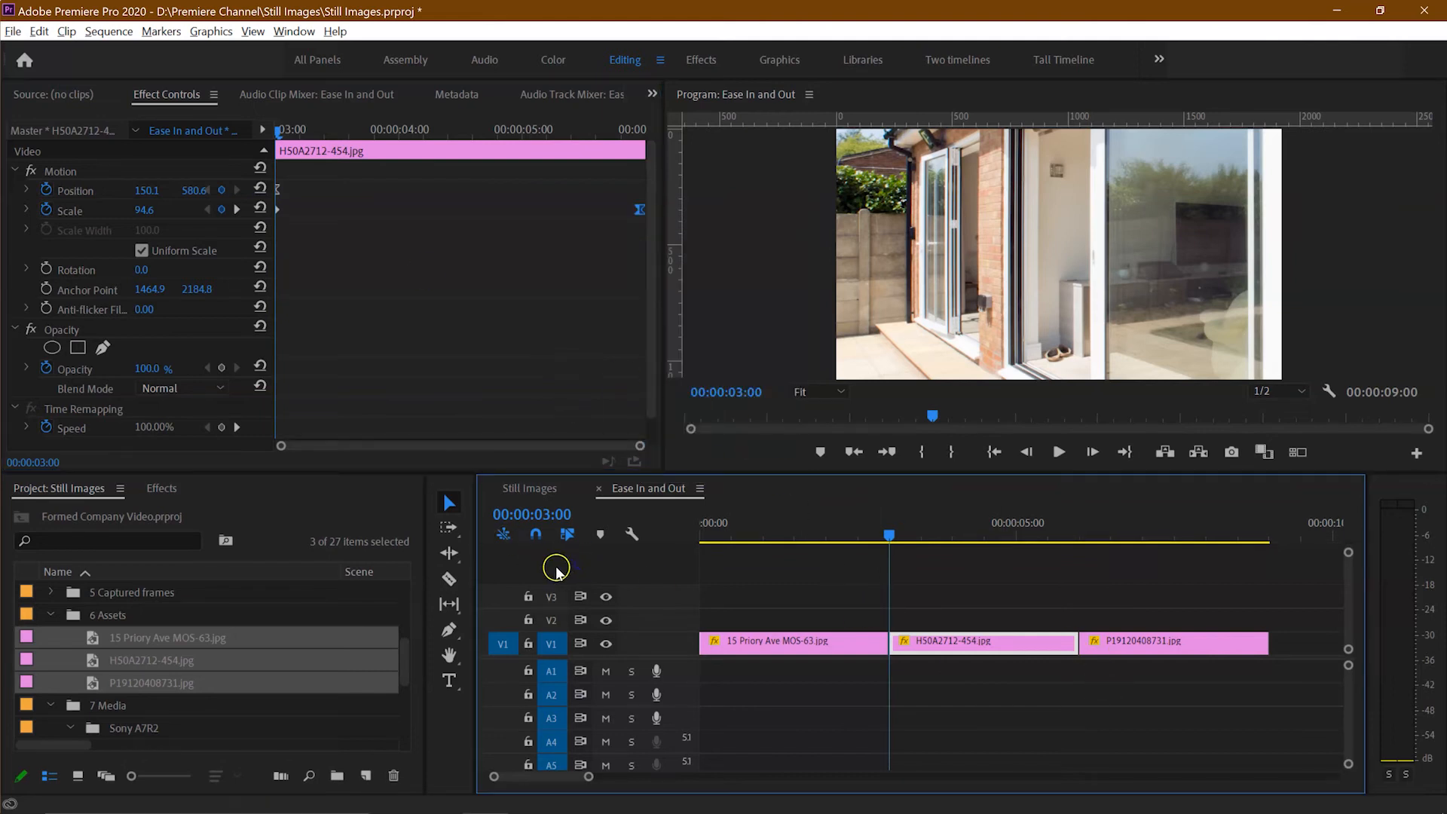
key(Down)
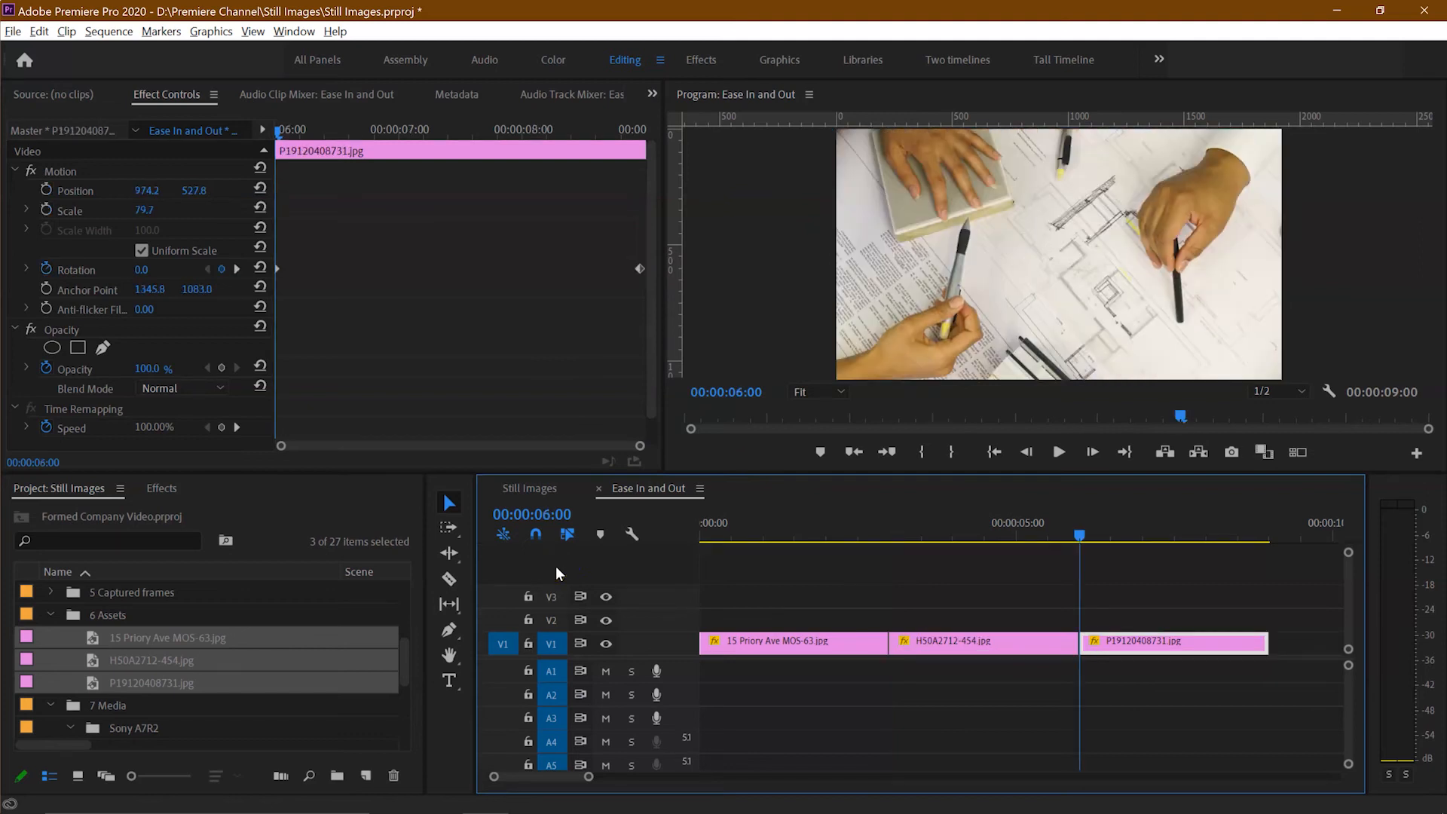
right_click(278, 271)
click(327, 535)
click(614, 270)
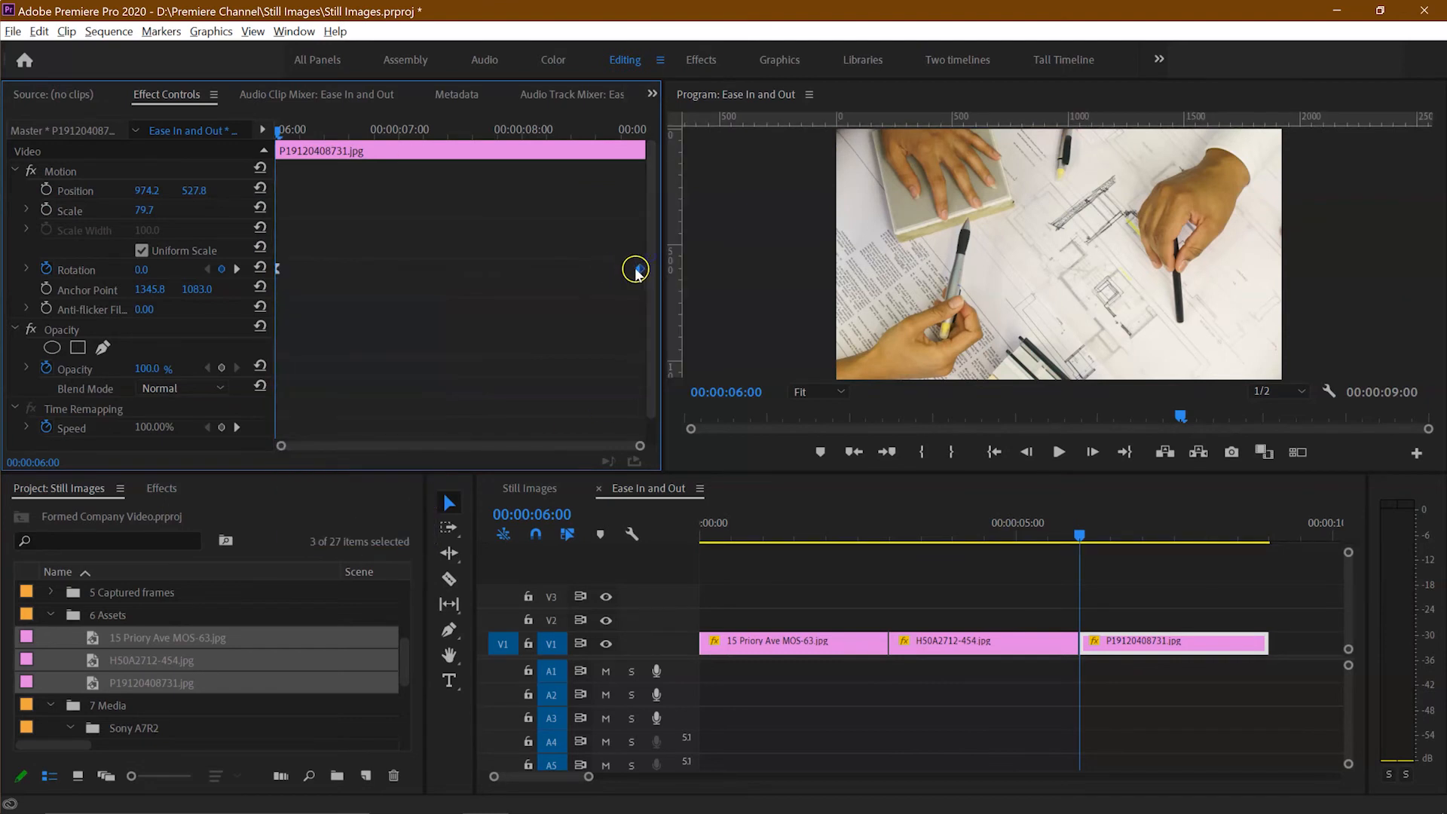
right_click(639, 269)
click(697, 513)
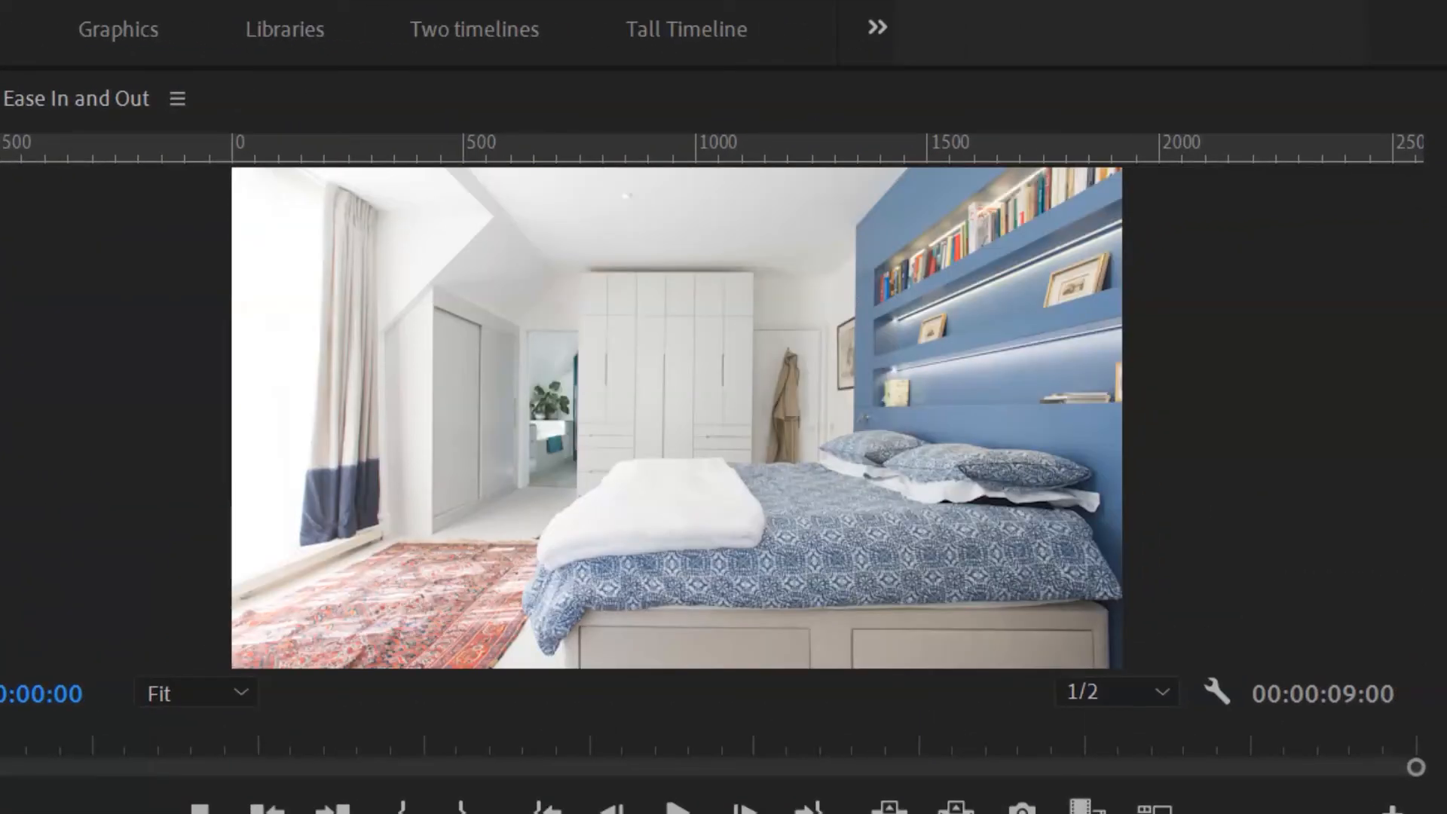
Step: Play the sequence through to preview the eased motion and return to its first frame
key(space)
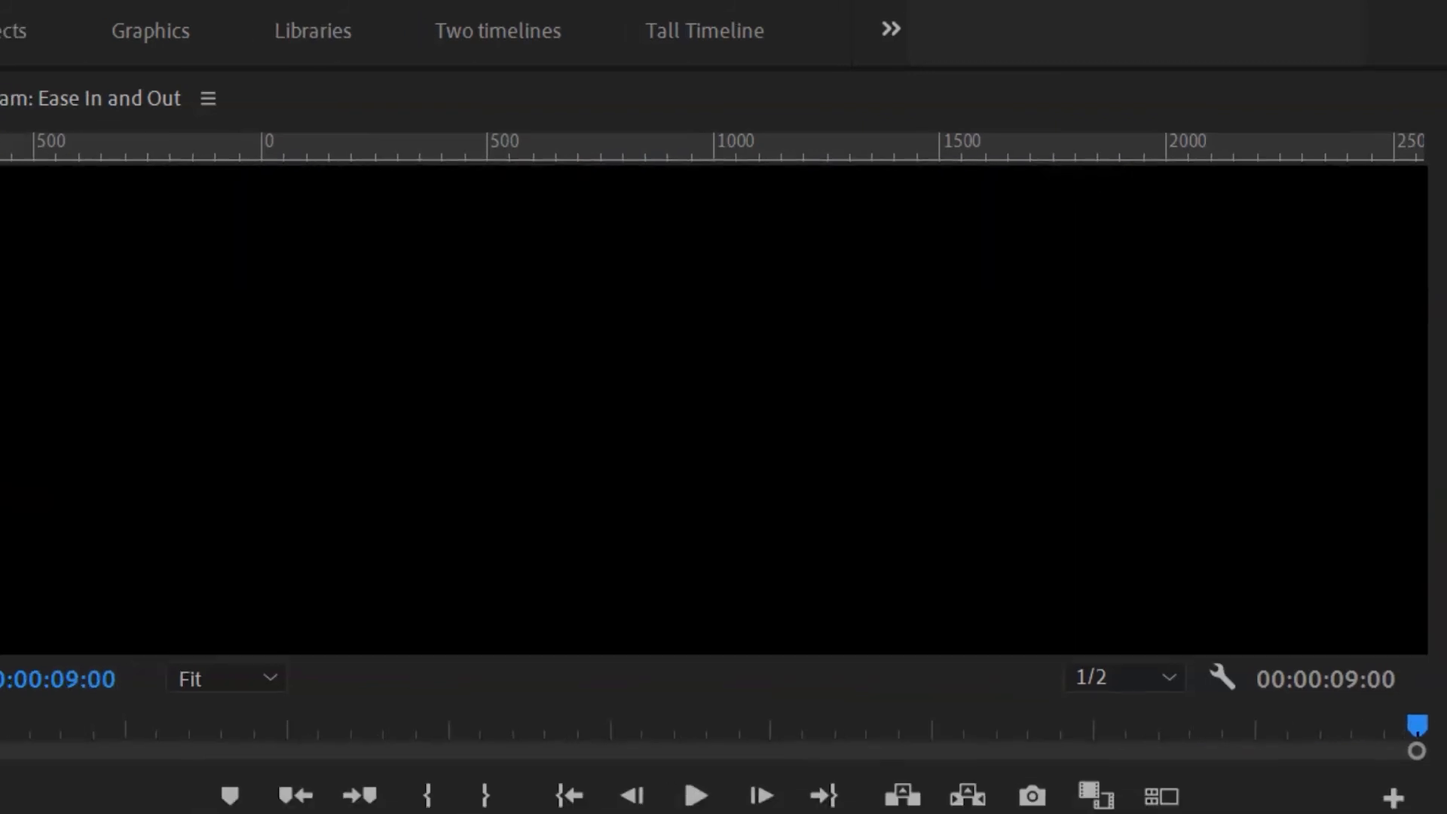
key(Home)
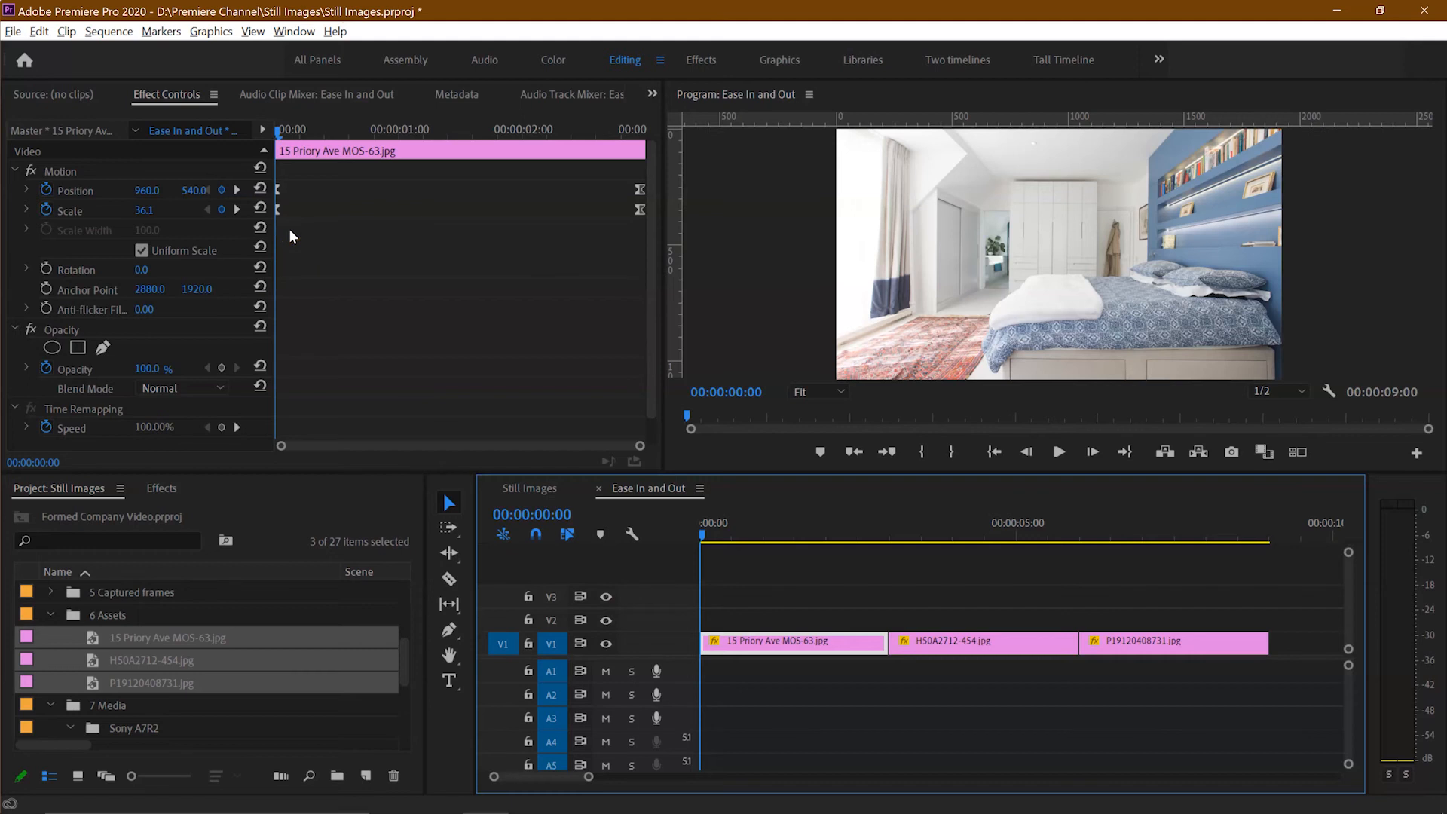
Step: Move the first clip's starting position and scale keyframes to 00:00:00:05 and its ending ones to 00:00:02:19
key(shift+Right)
drag(291, 230, 300, 202)
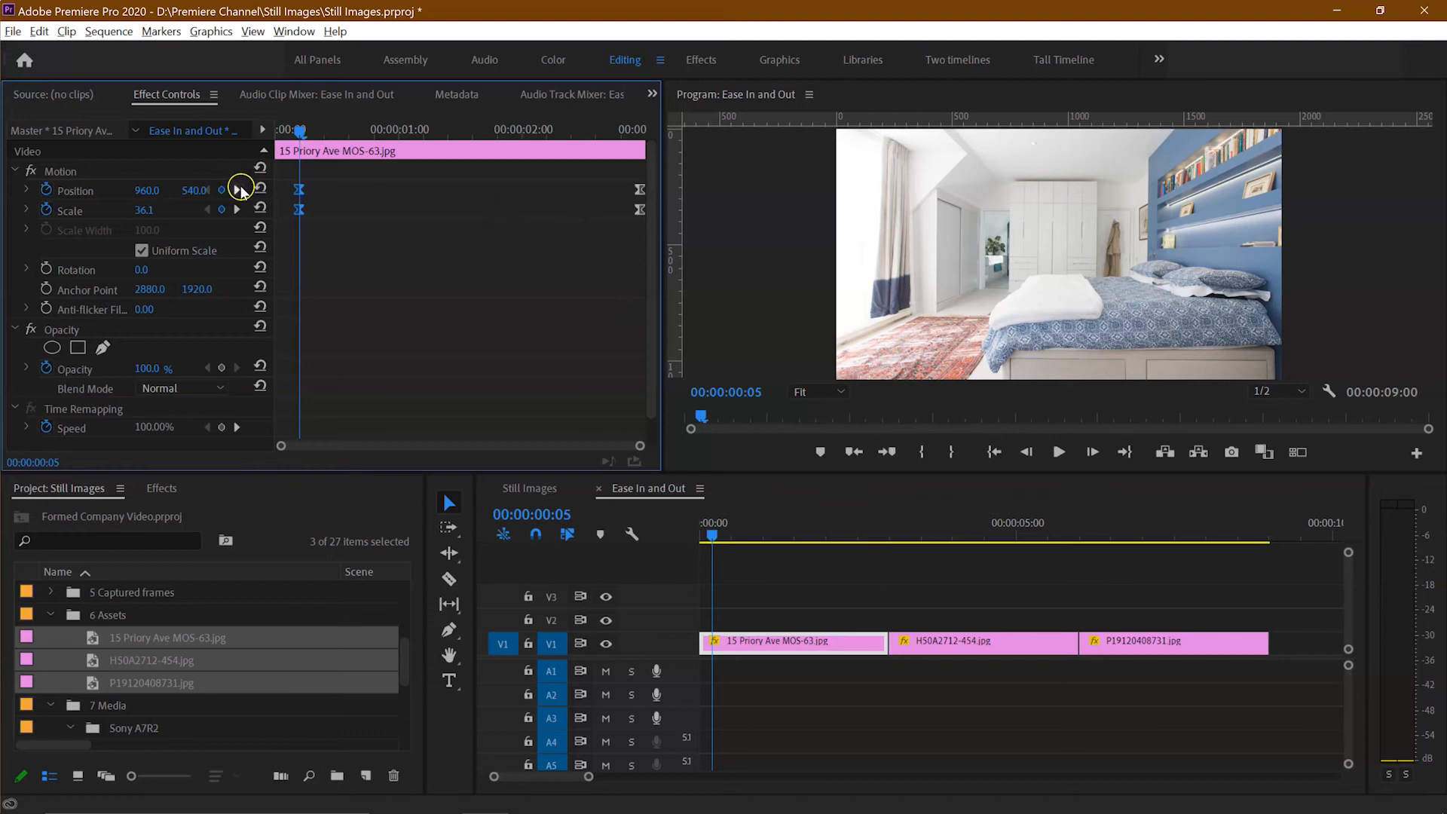
click(236, 191)
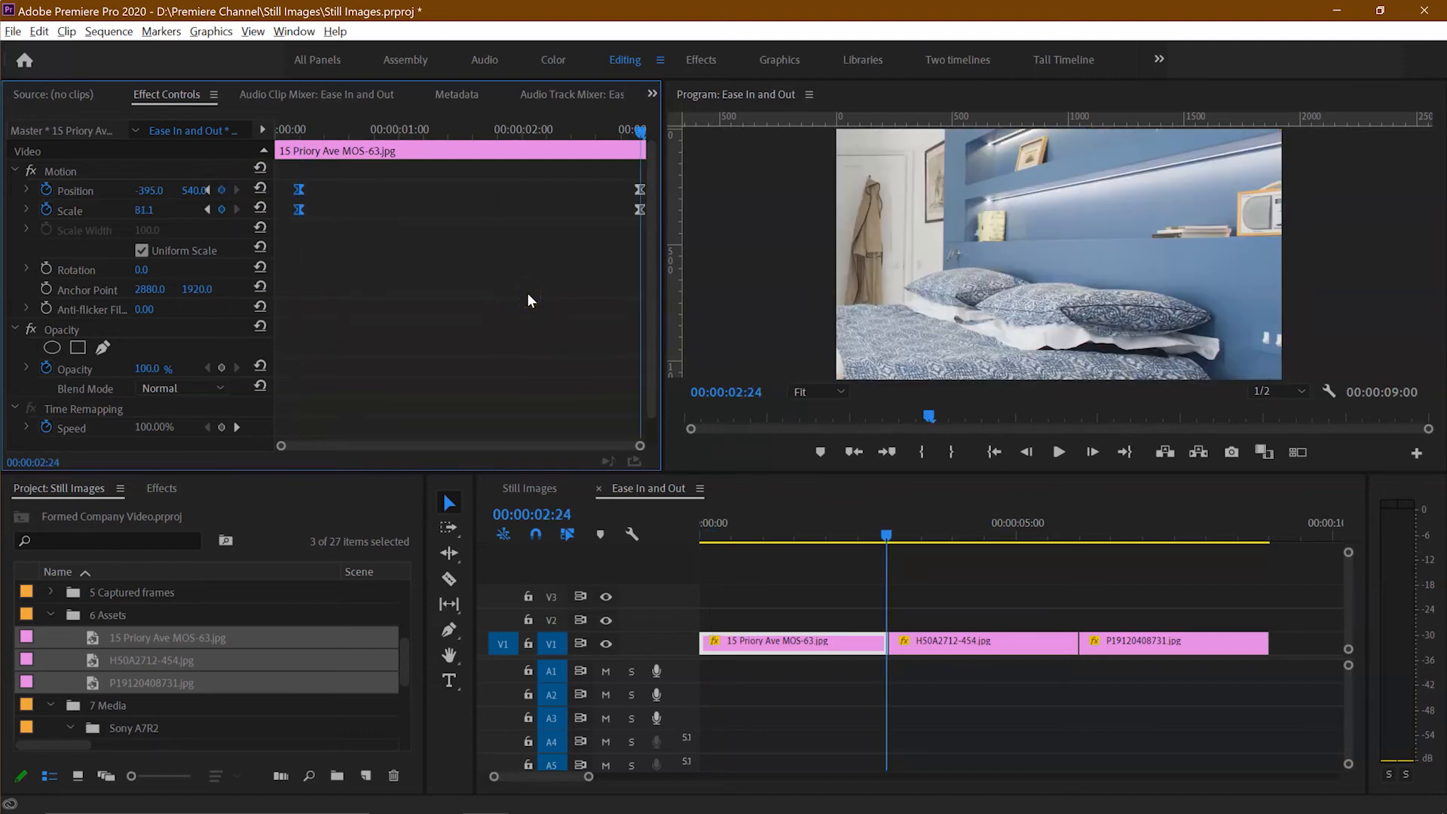
key(shift+Left)
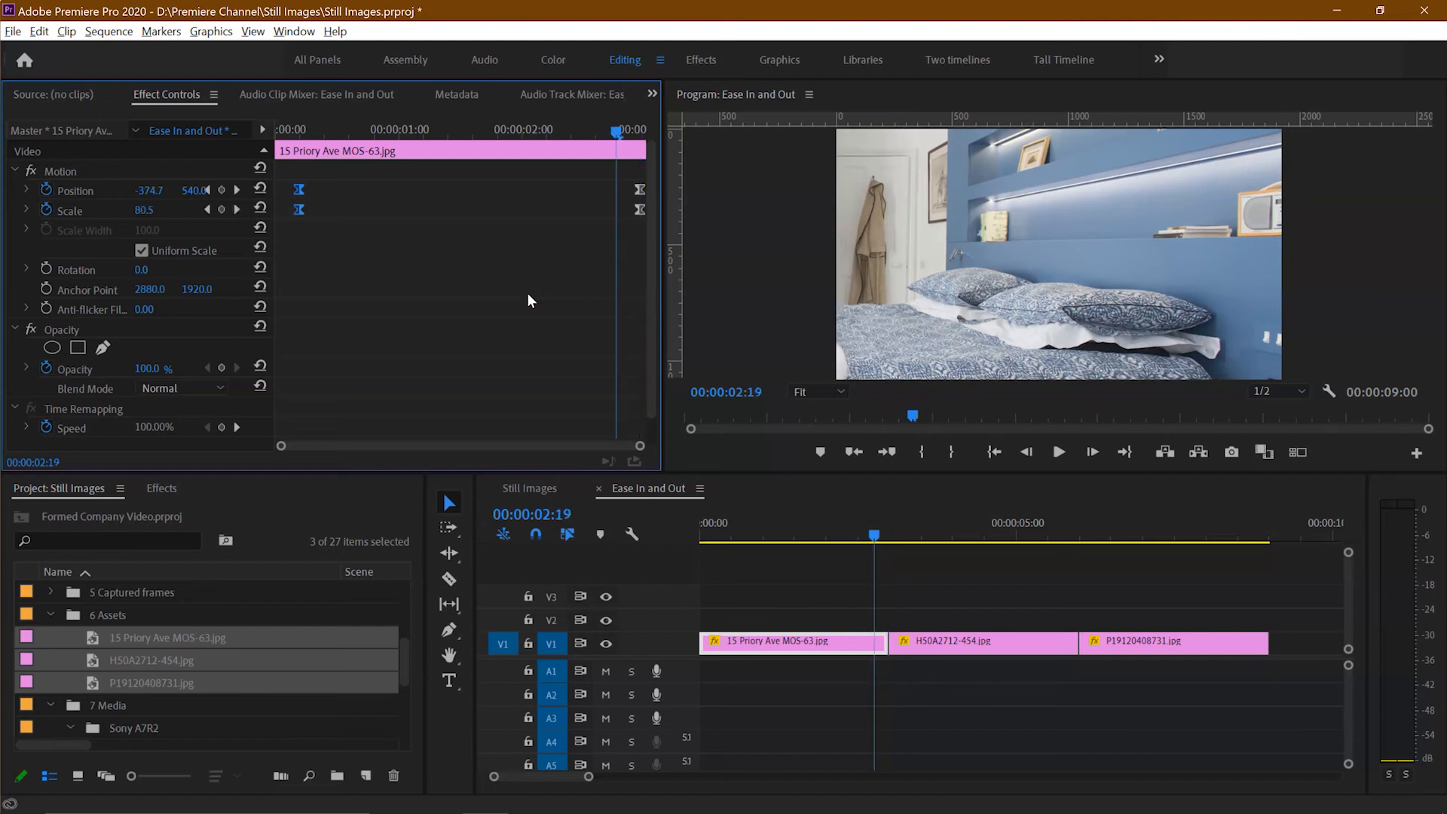
click(630, 228)
drag(649, 179, 619, 198)
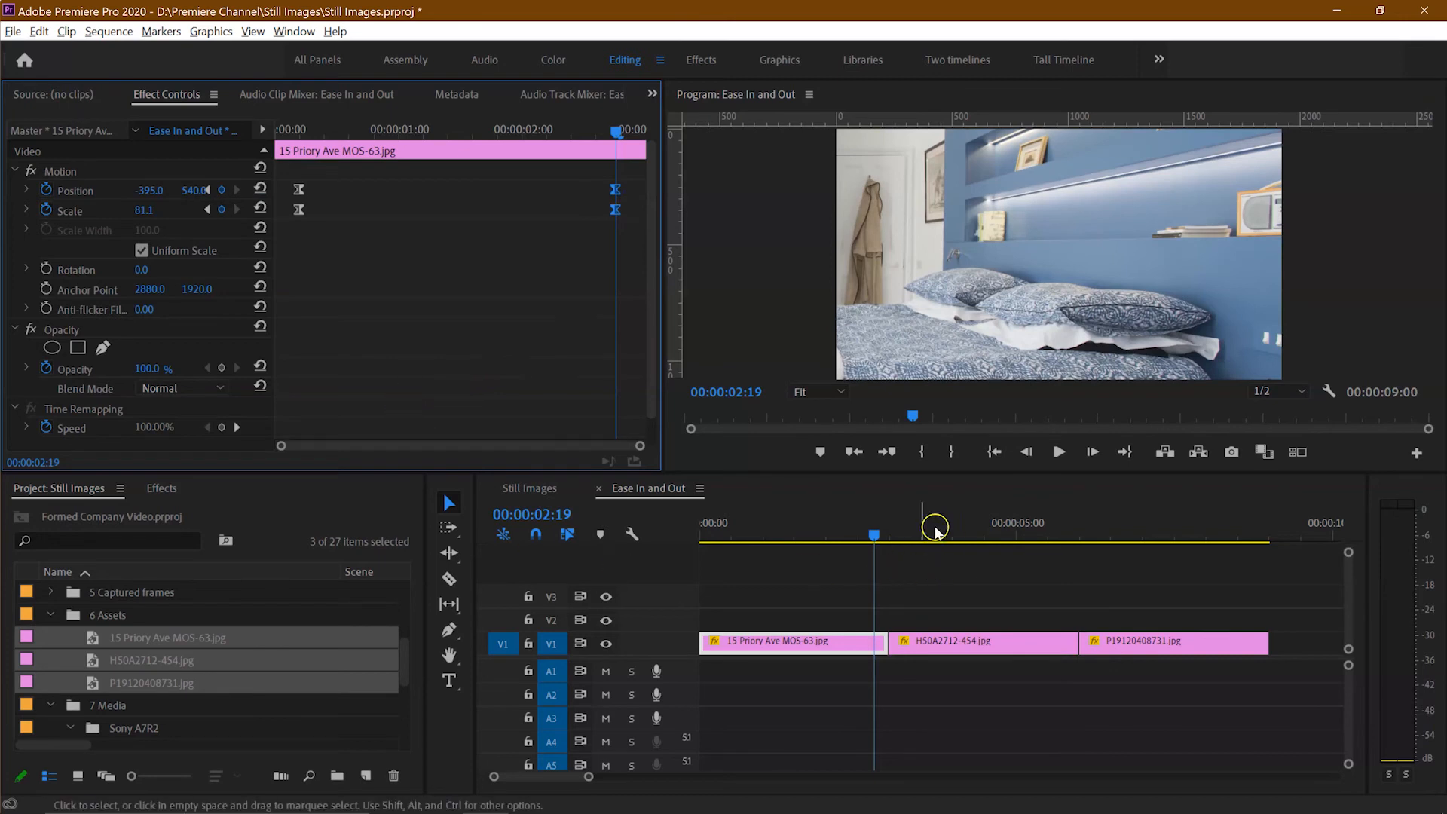
Step: Move the second clip's starting position and scale keyframes five frames in, to 00:00:03:05
click(903, 528)
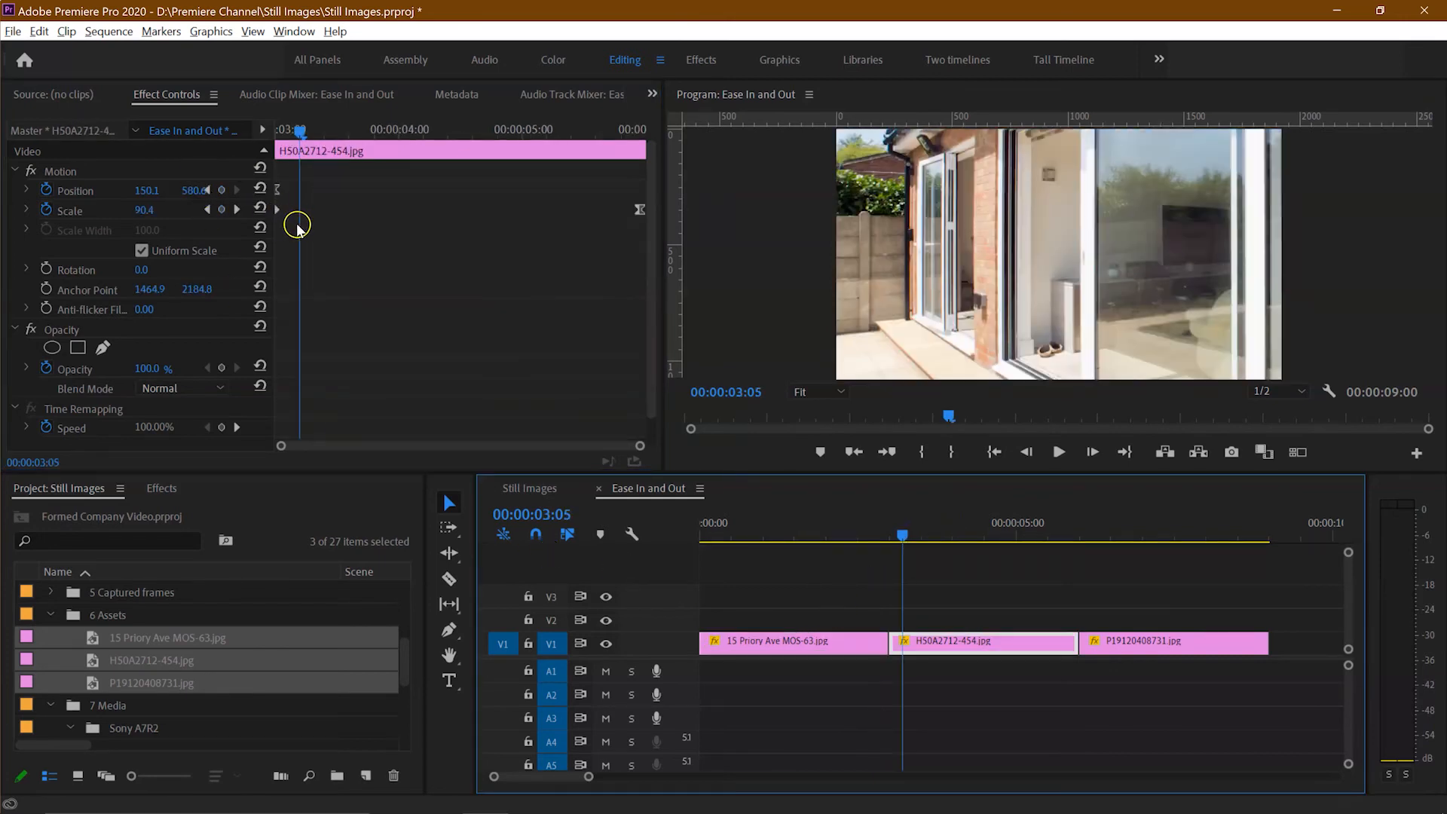
click(286, 225)
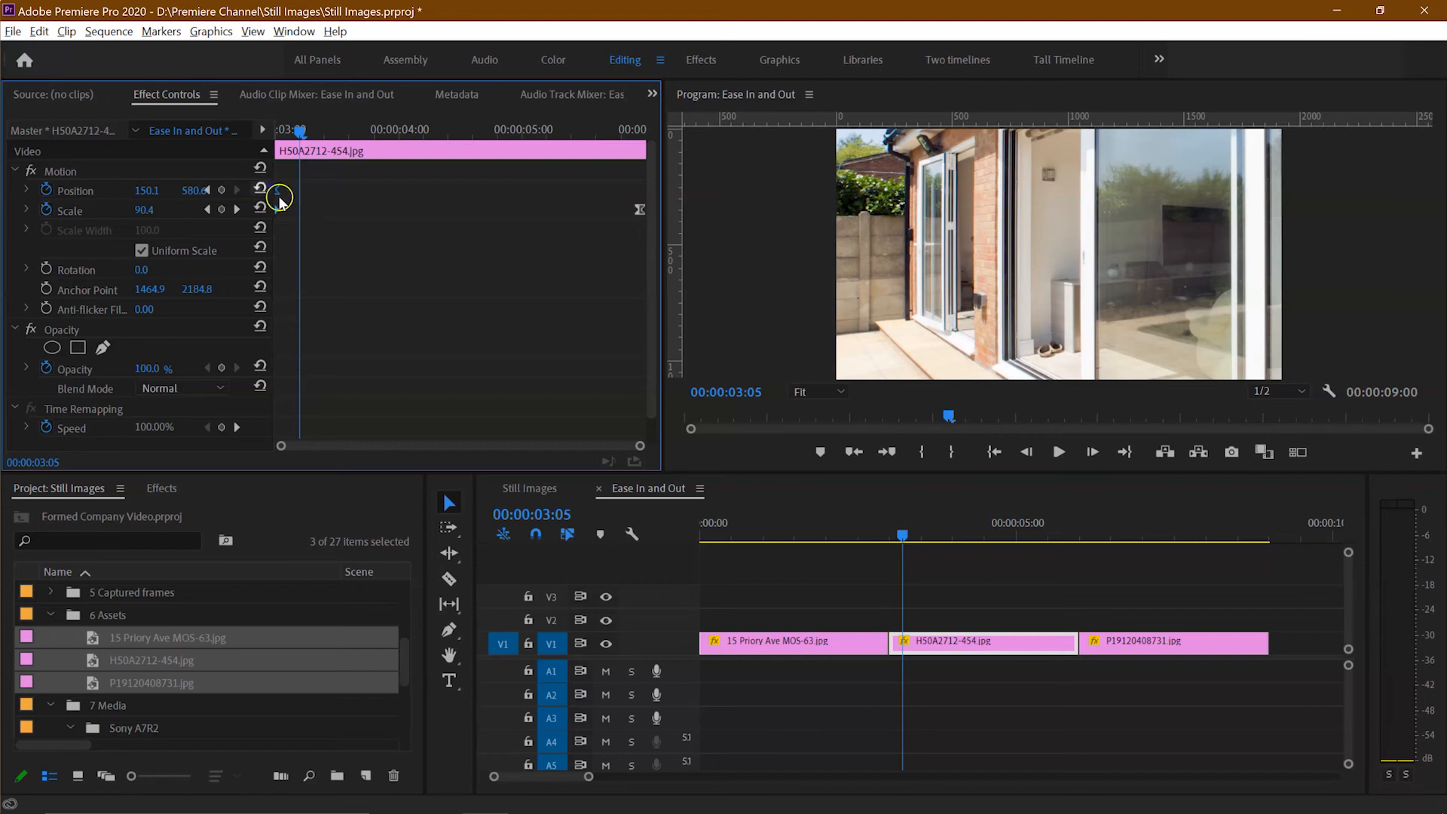
key(shift+Left)
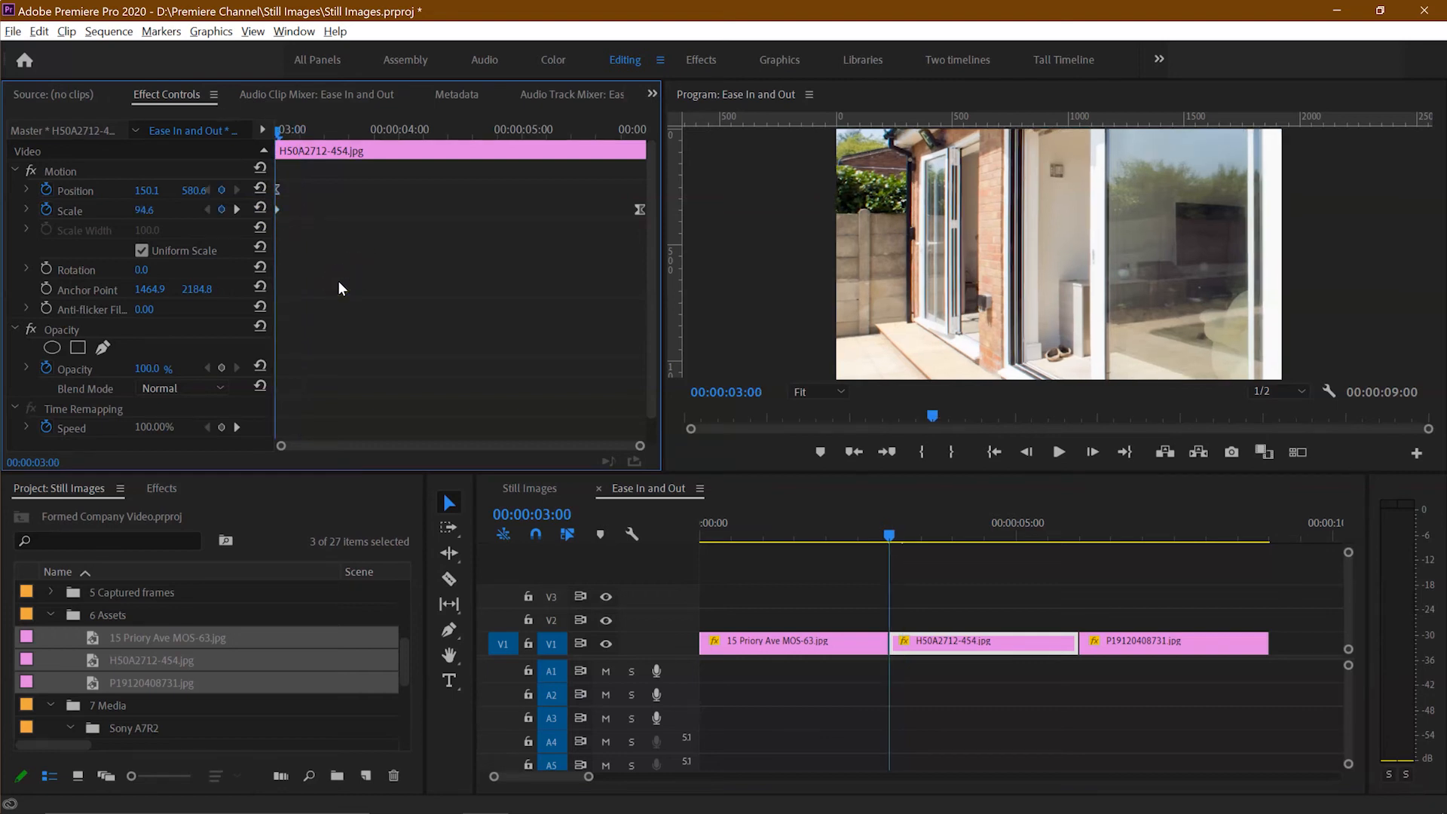
key(shift+Right)
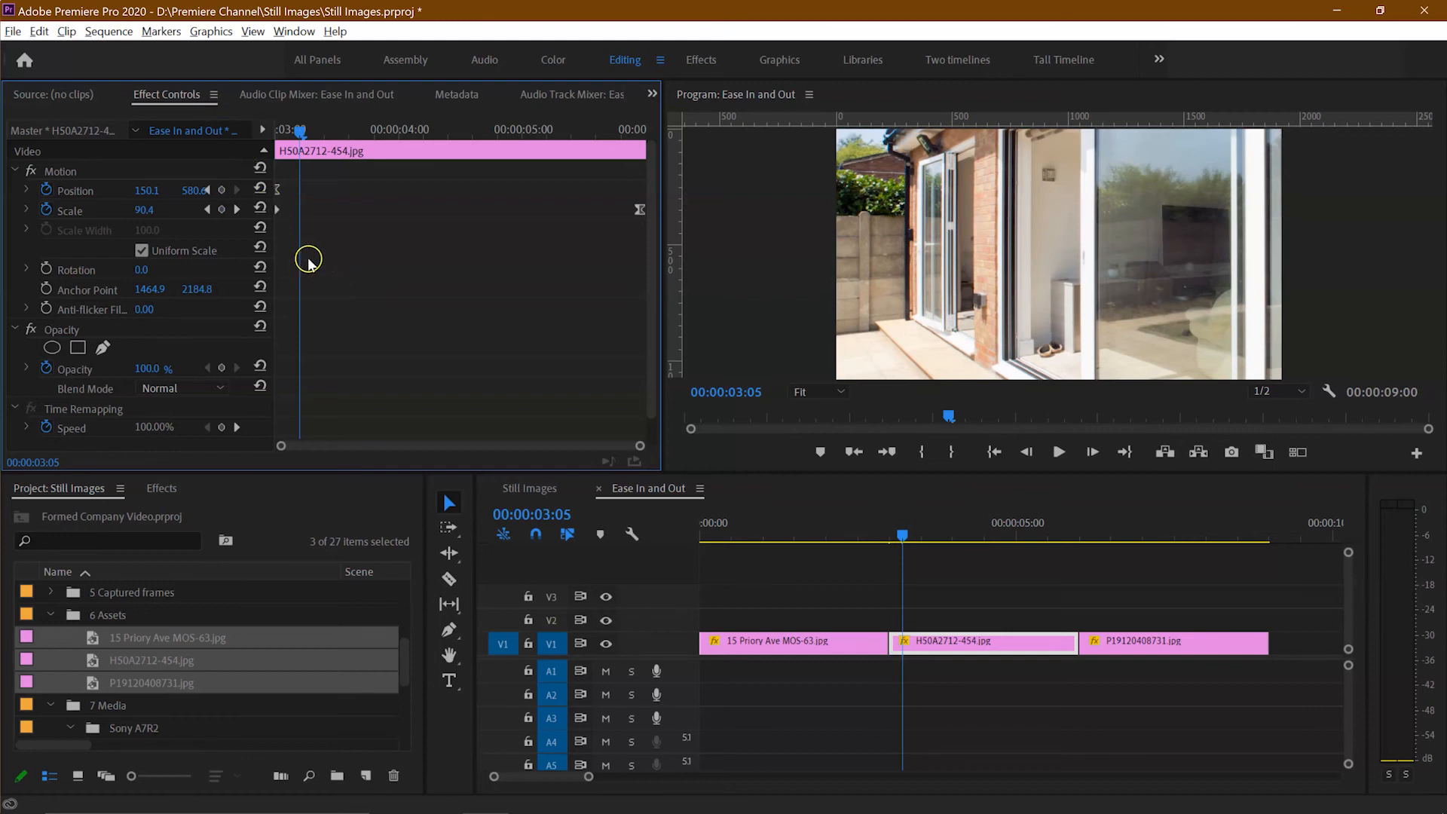
mouse_move(286, 231)
mouse_down()
mouse_move(275, 181)
mouse_move(300, 189)
mouse_up()
Step: Apply Ease Out to the second clip's starting scale keyframe
click(320, 228)
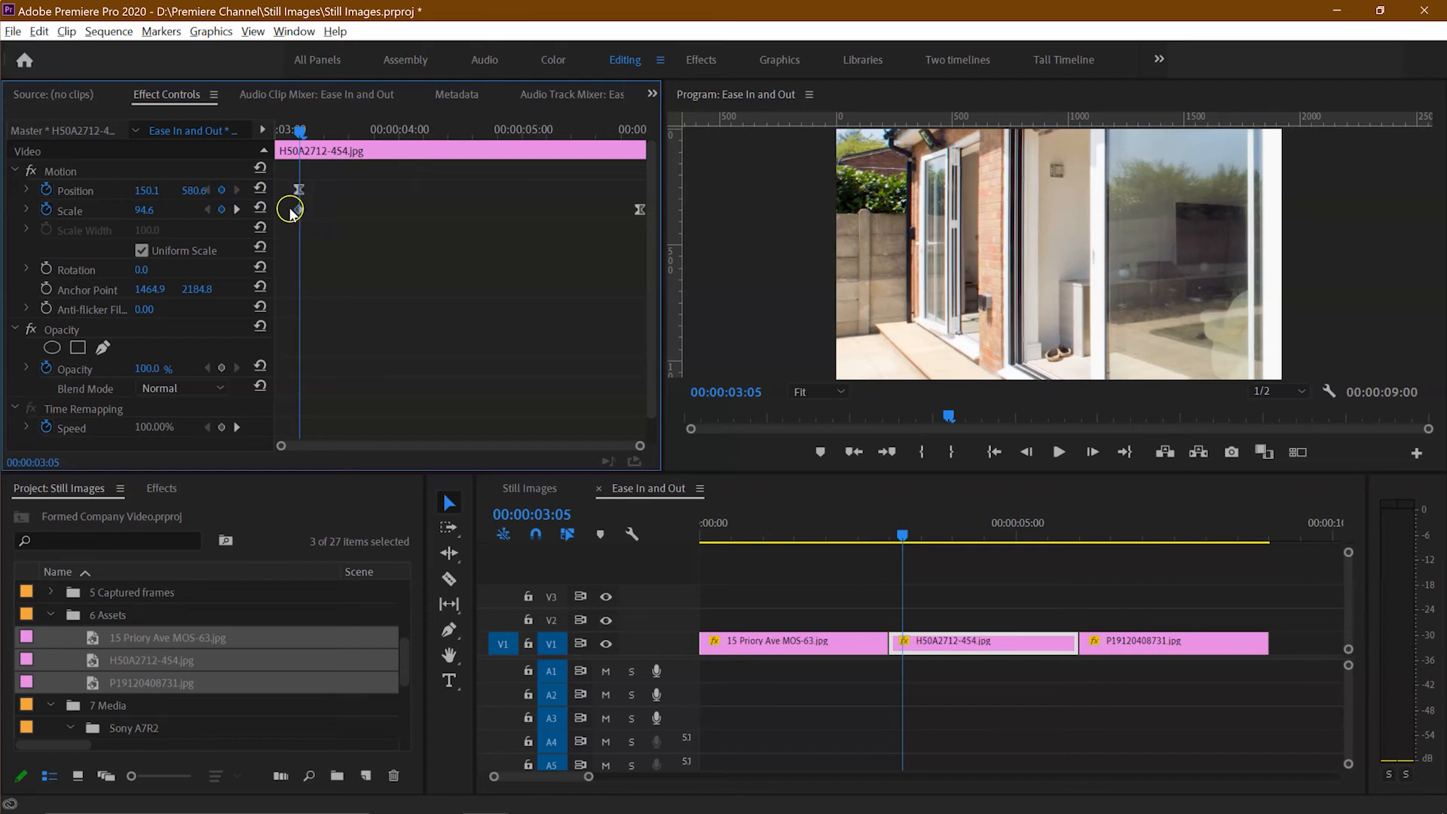
right_click(300, 211)
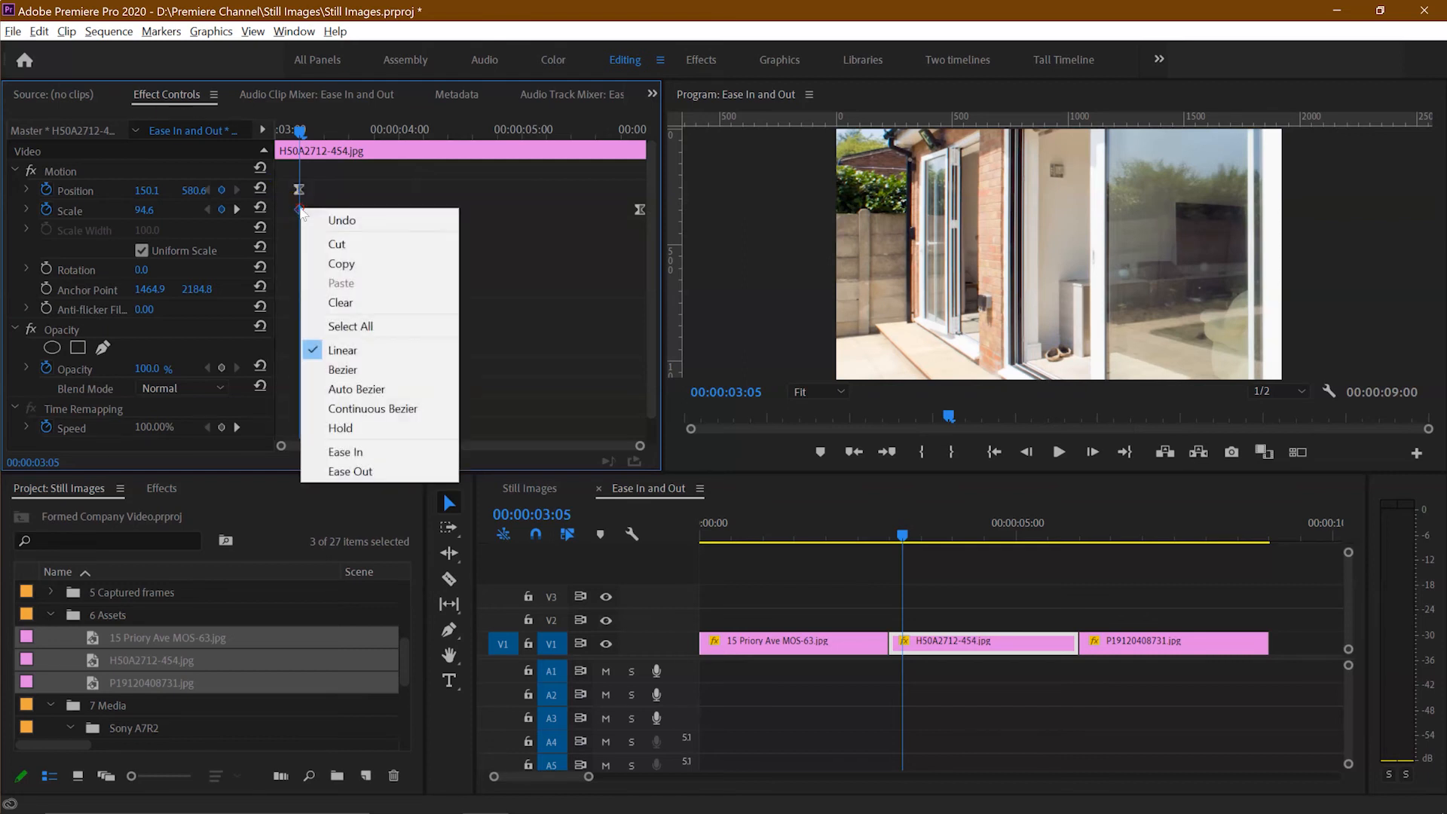
click(383, 470)
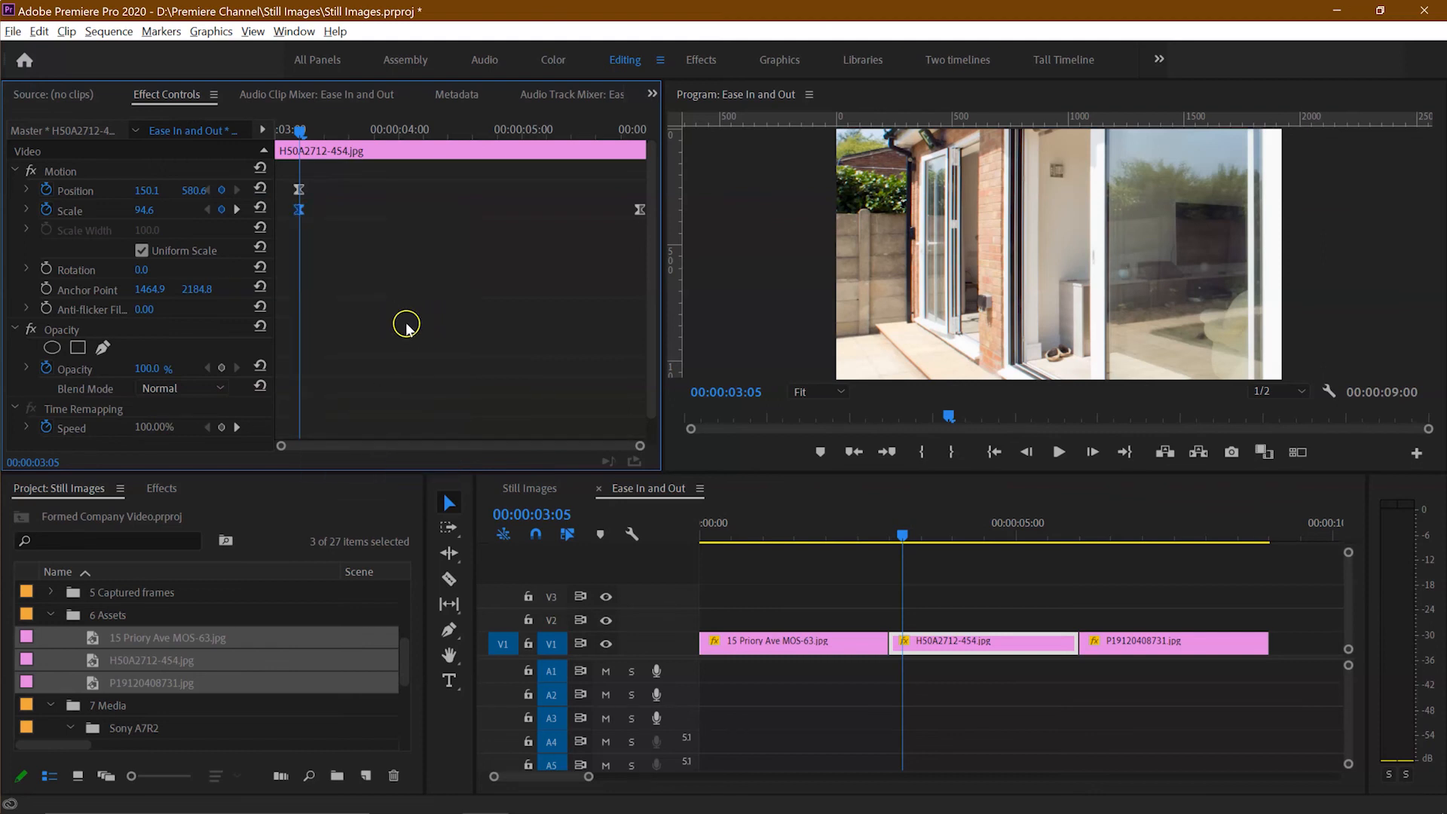
Step: Move the second clip's ending scale keyframe five frames earlier, to 00:00:05:19
click(237, 210)
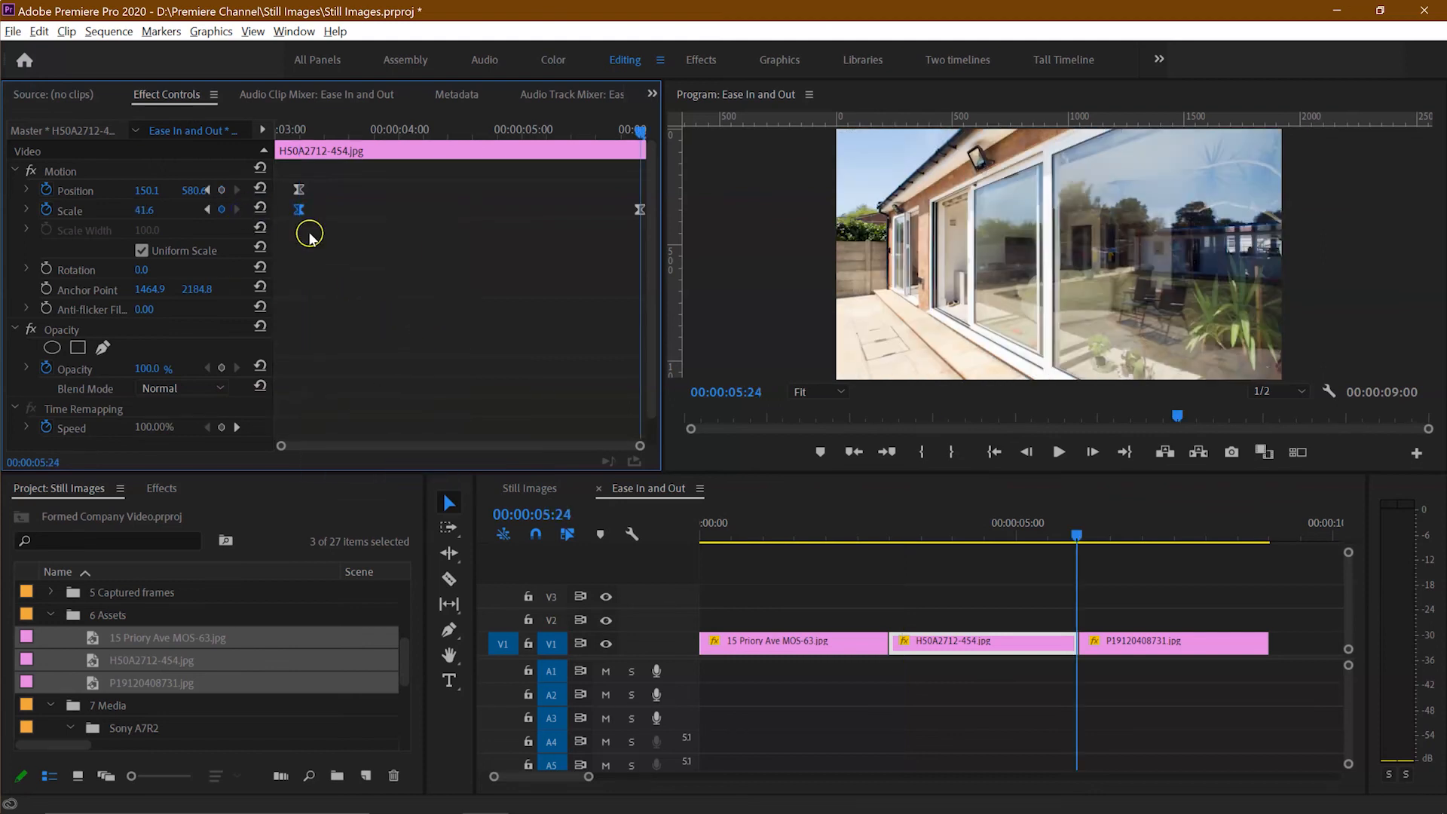
key(shift+Left)
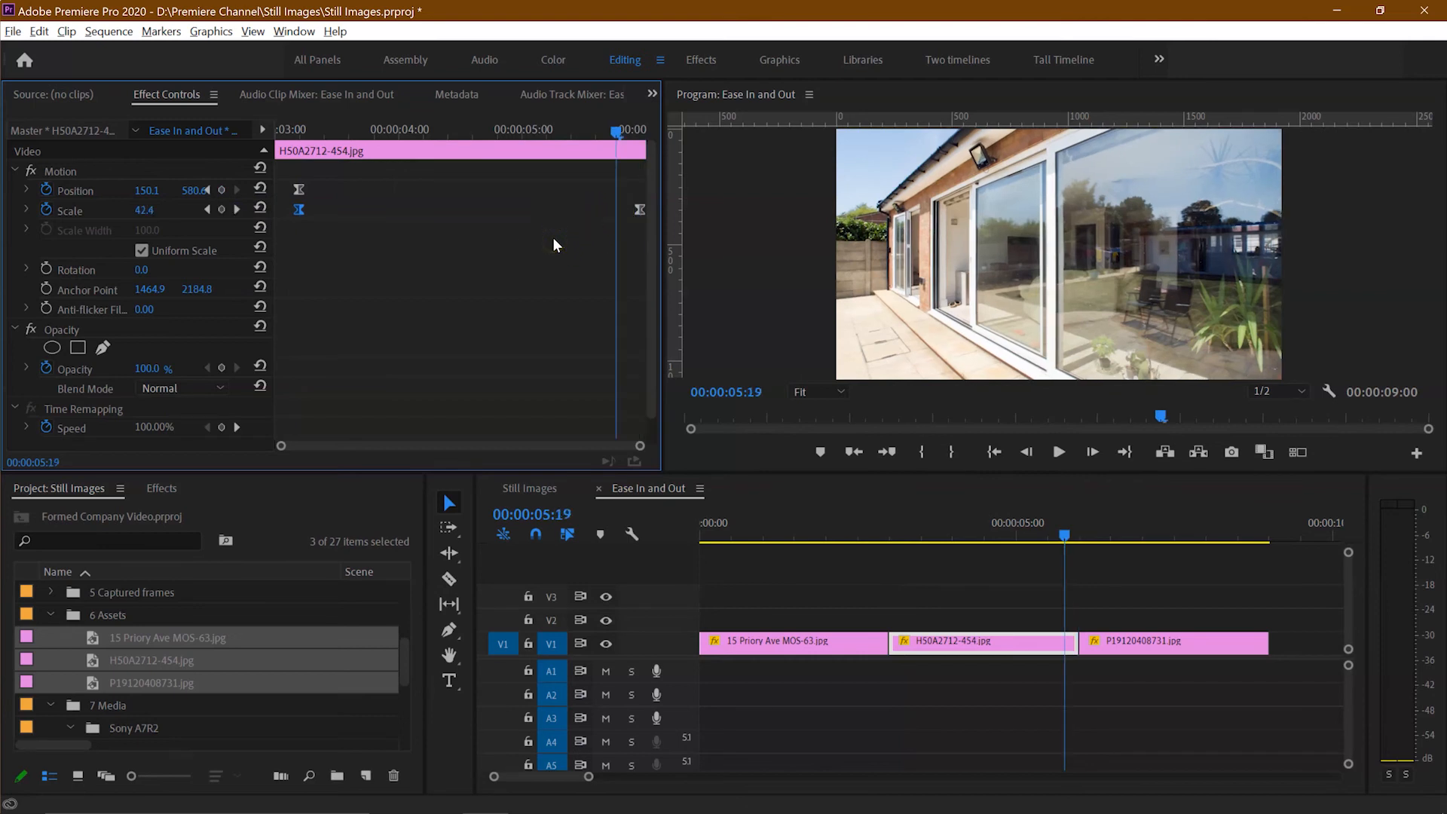
click(640, 209)
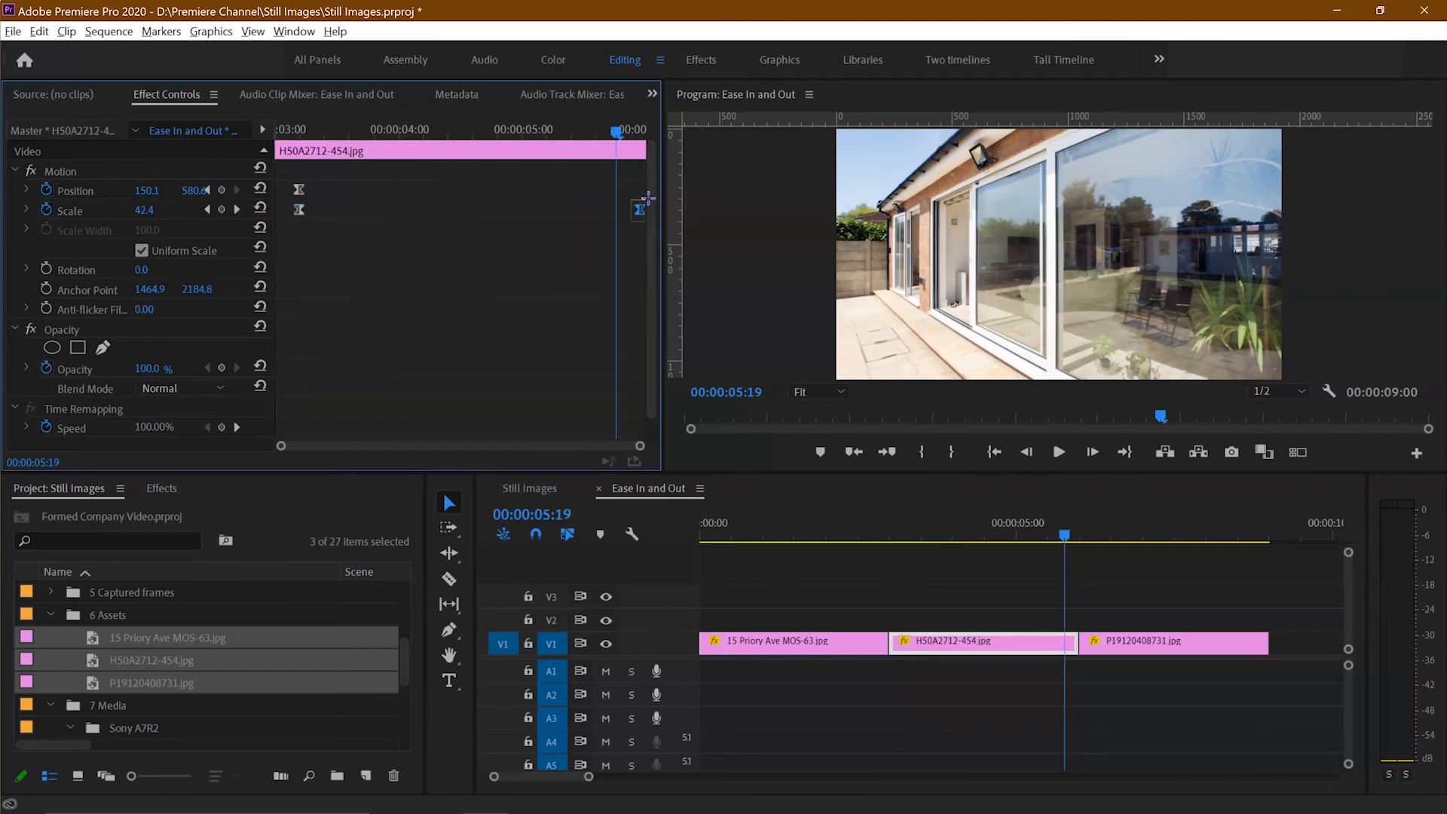
drag(640, 209, 616, 219)
Step: Move the third clip's starting rotation keyframe five frames in, to 00:00:06:05
click(1140, 531)
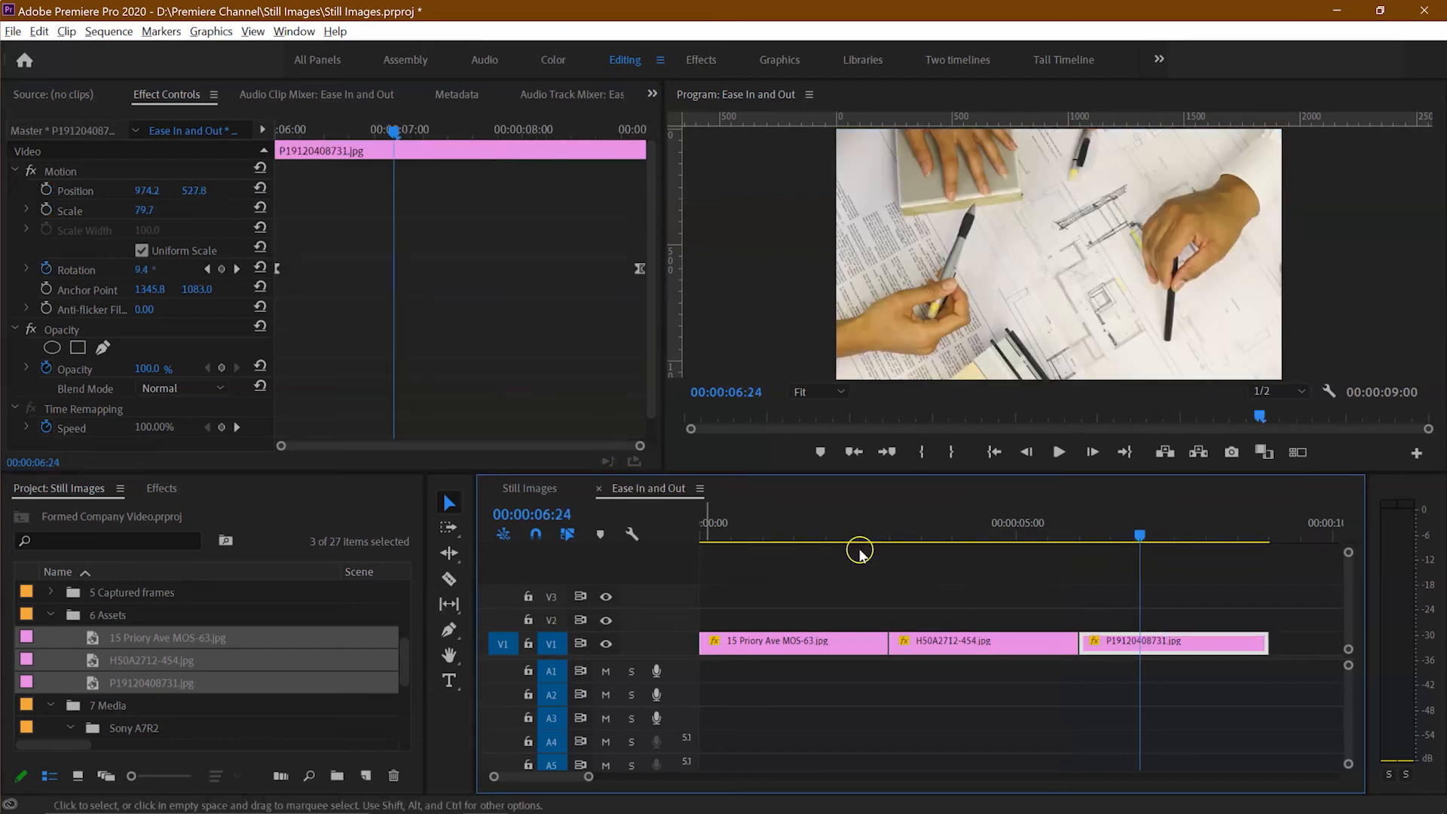
click(209, 269)
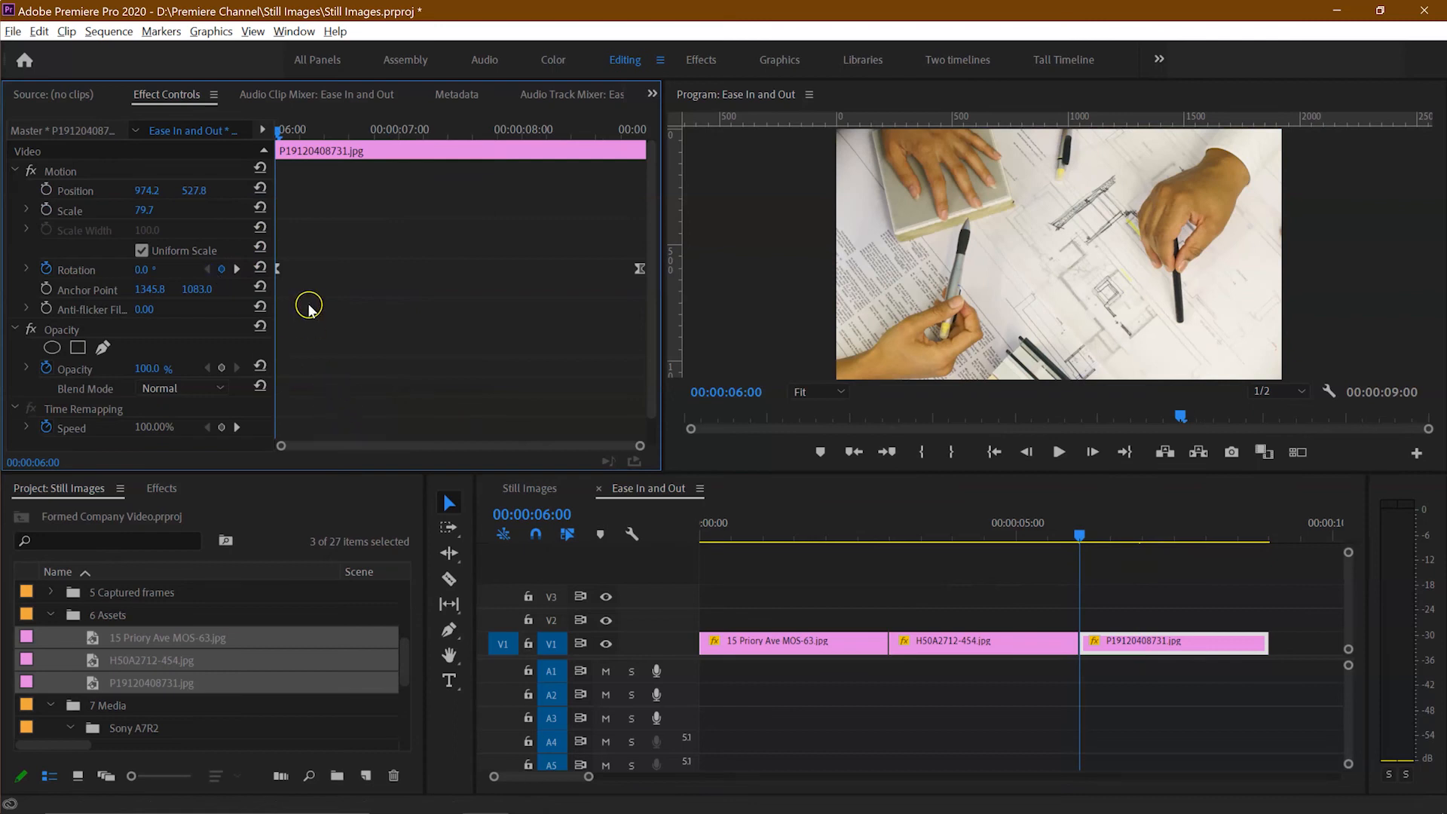
key(shift+Right)
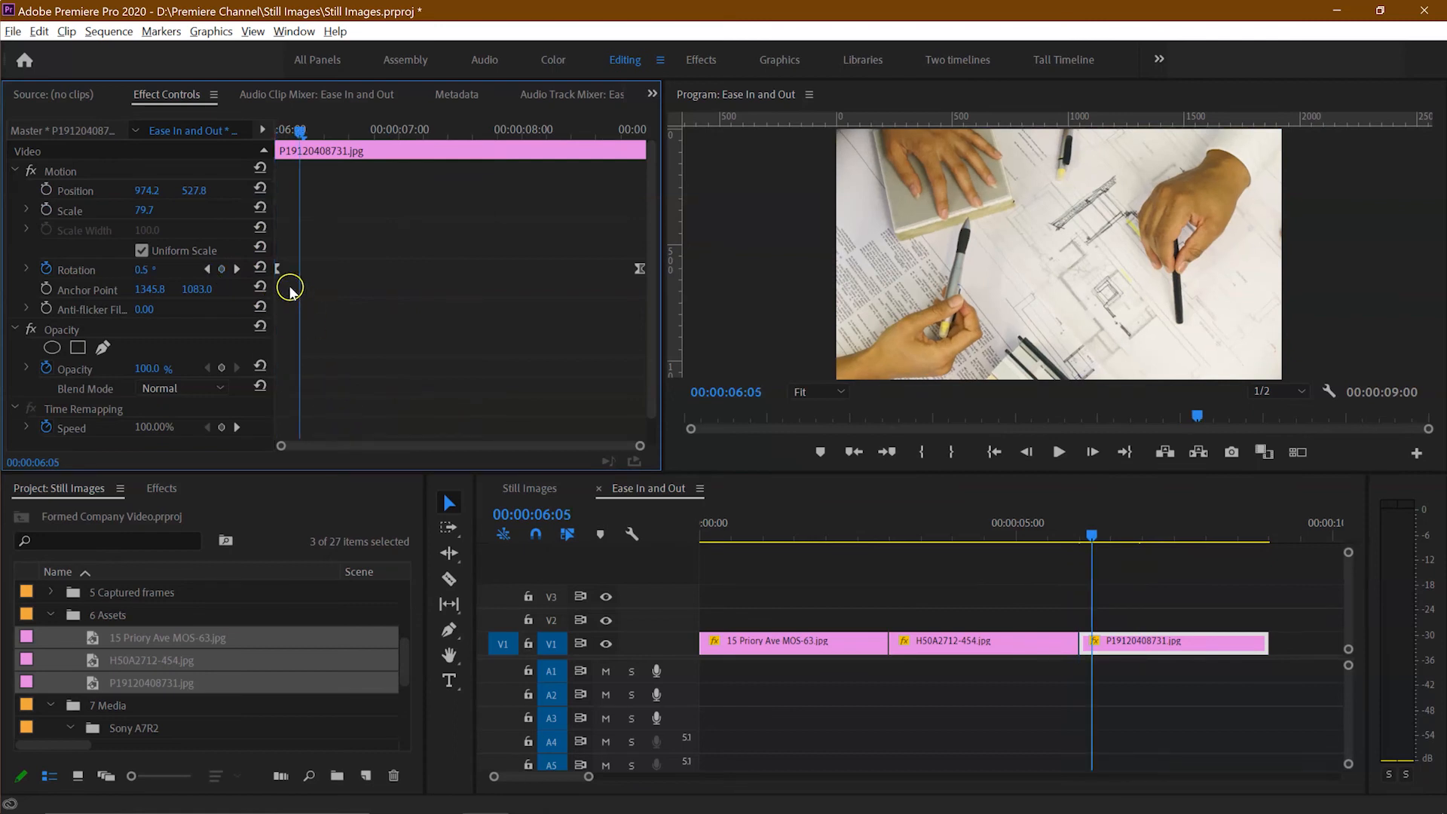
drag(280, 277, 300, 277)
click(383, 325)
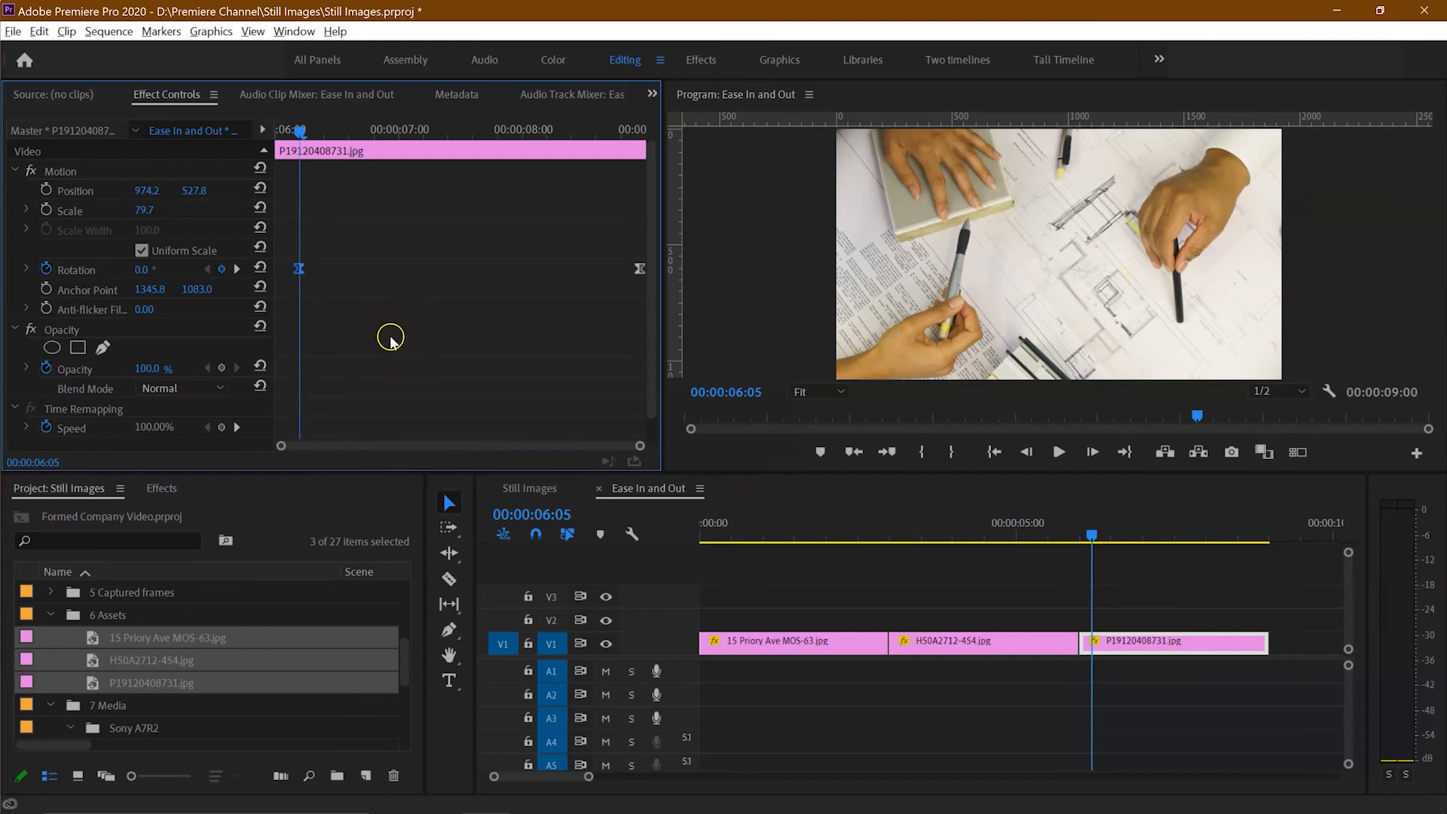
Step: Move the third clip's ending rotation keyframe five frames earlier, to 00:00:08:19
click(237, 269)
click(567, 288)
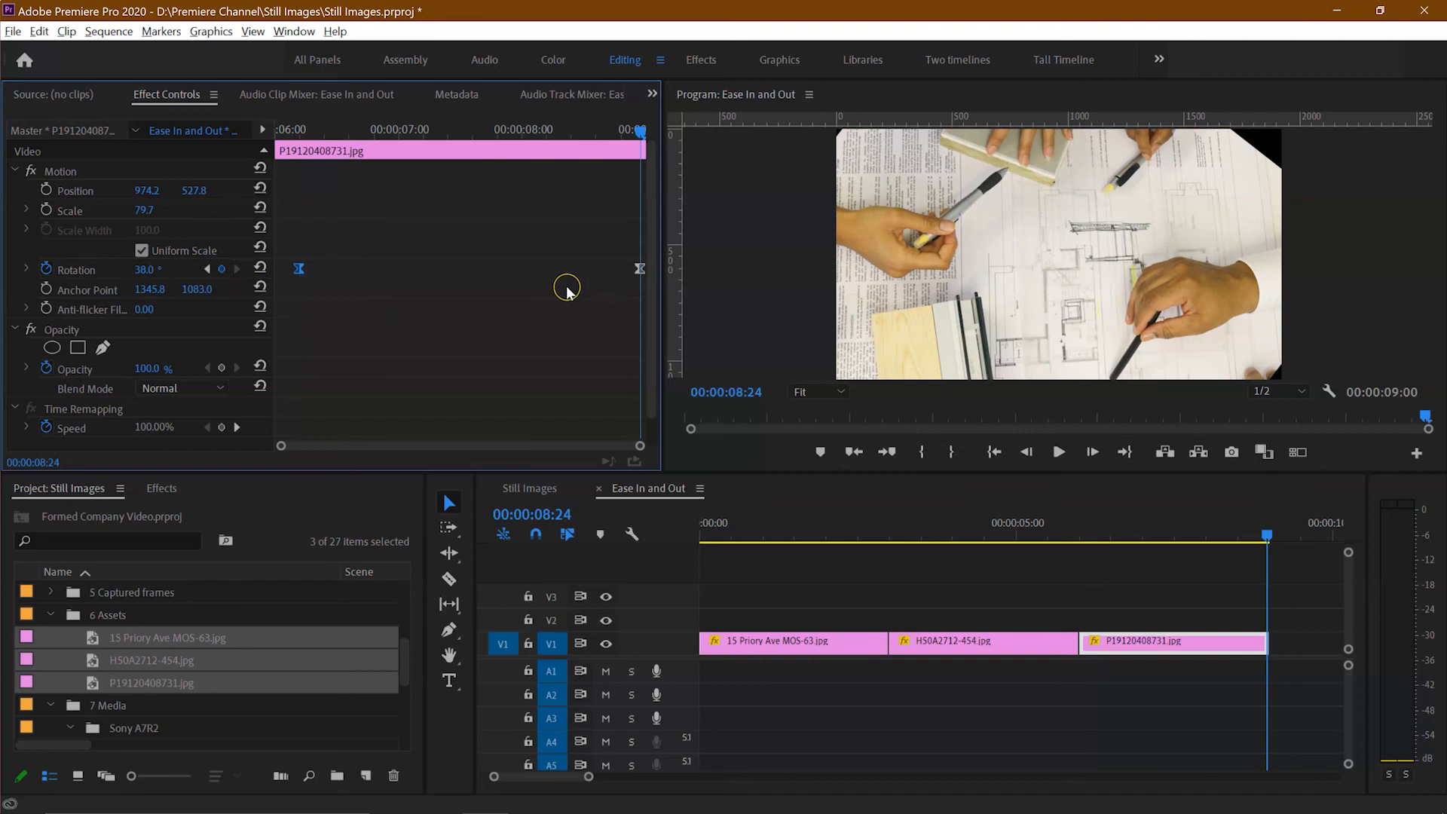
key(shift+Left)
mouse_move(635, 286)
mouse_down()
mouse_move(642, 254)
mouse_move(628, 273)
mouse_up()
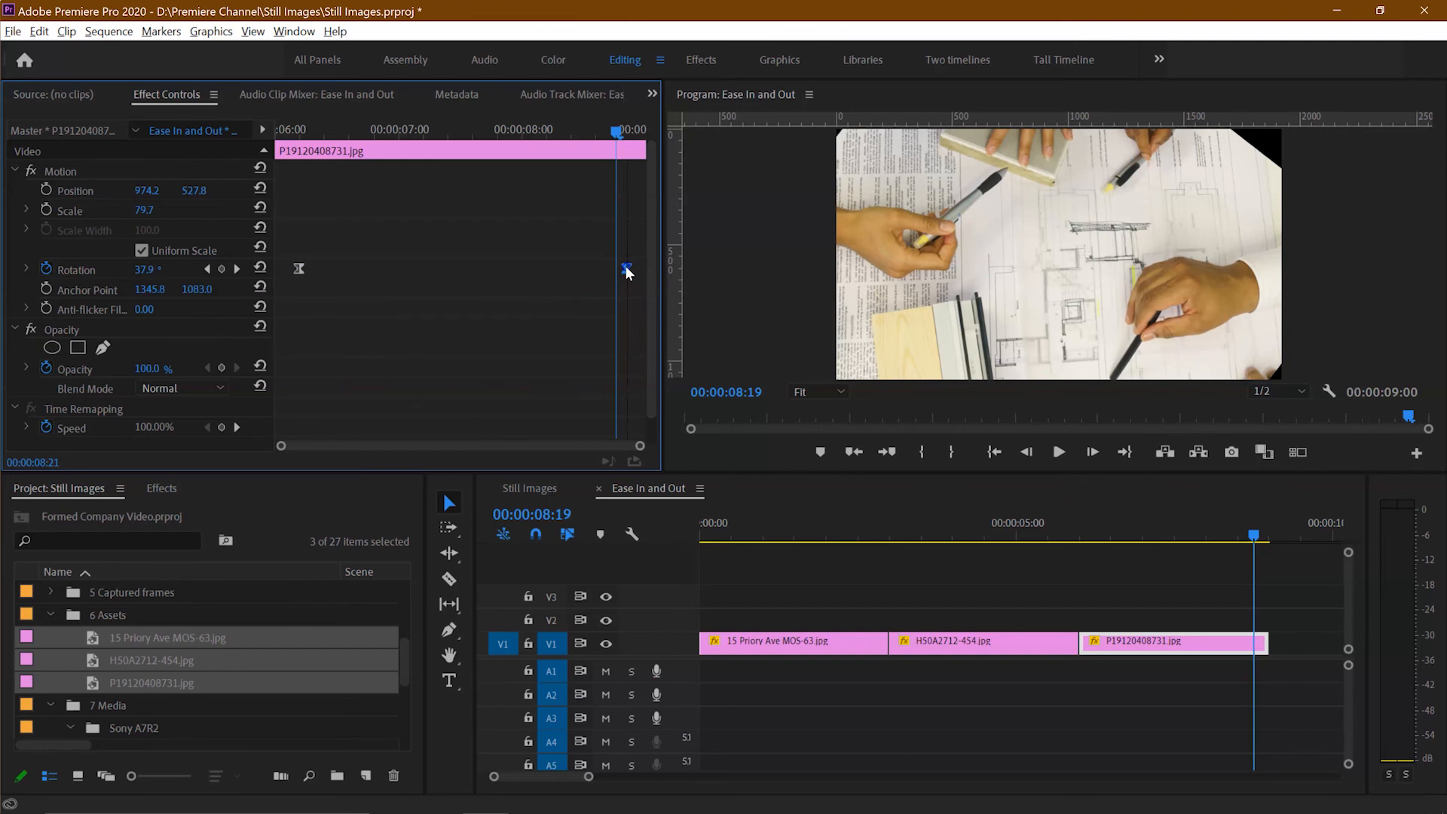
click(431, 325)
Step: Play the Ease In and Out sequence from its first frame to preview the motion with the inset keyframes
click(653, 556)
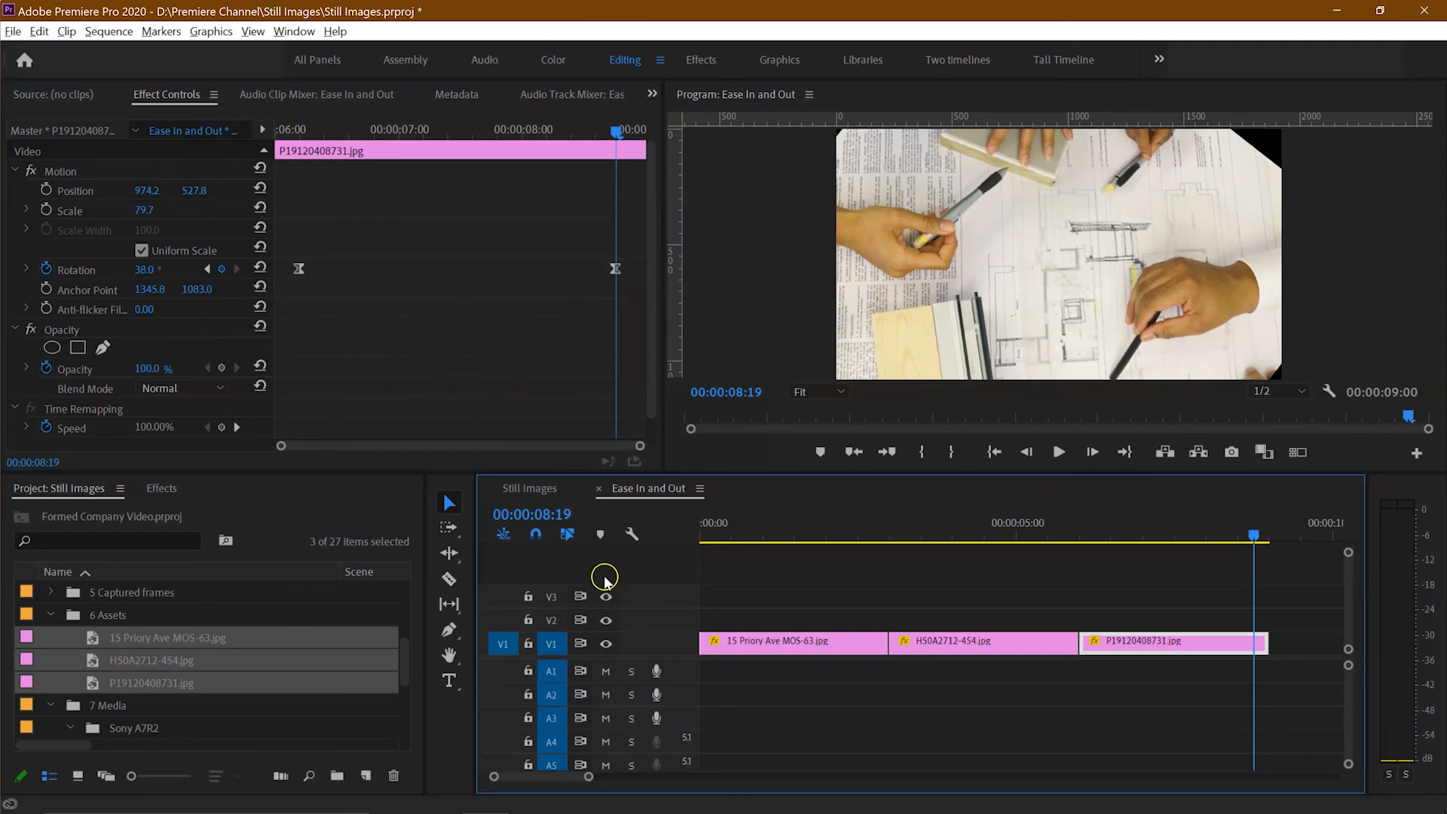
key(Home)
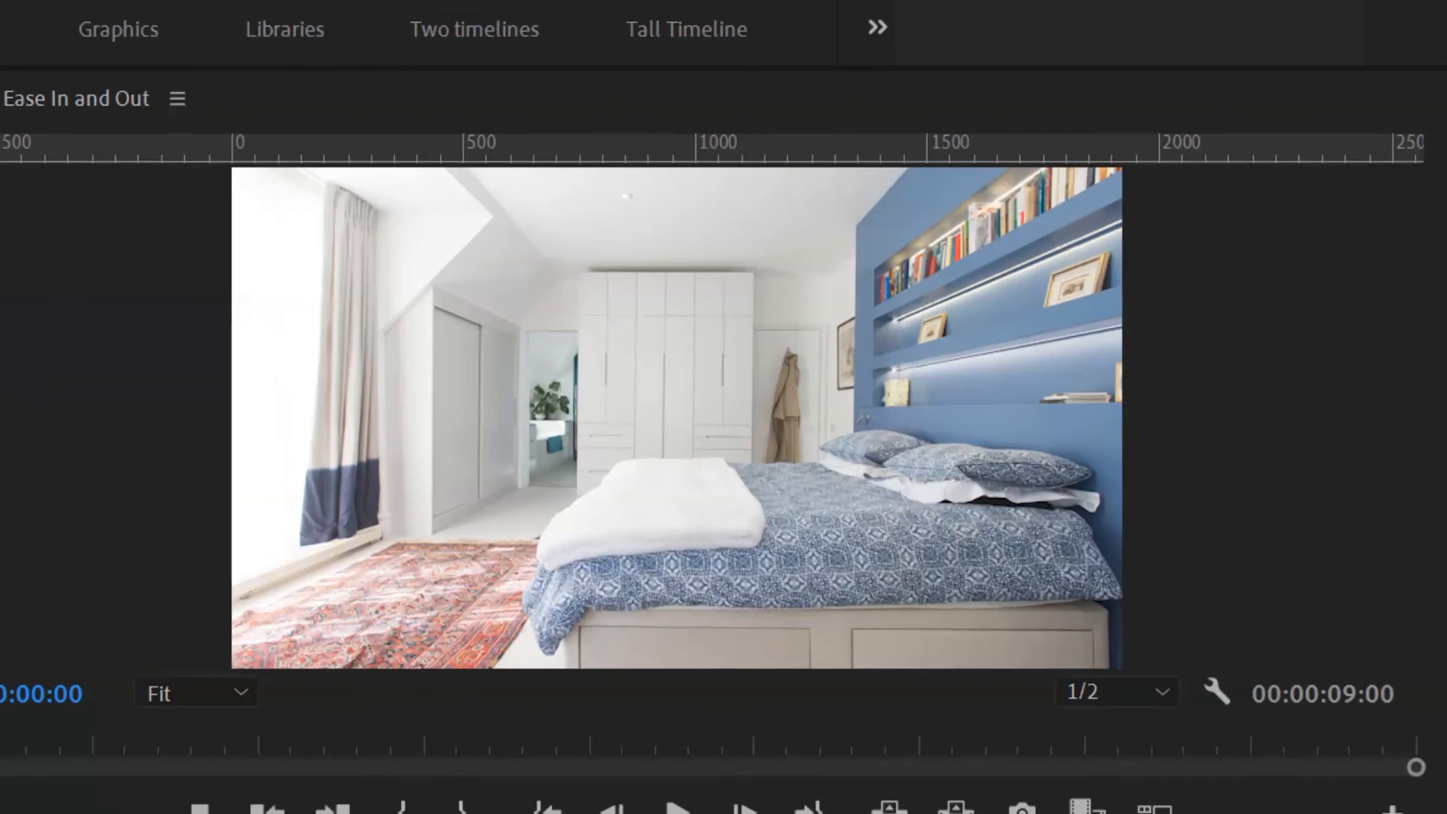
key(space)
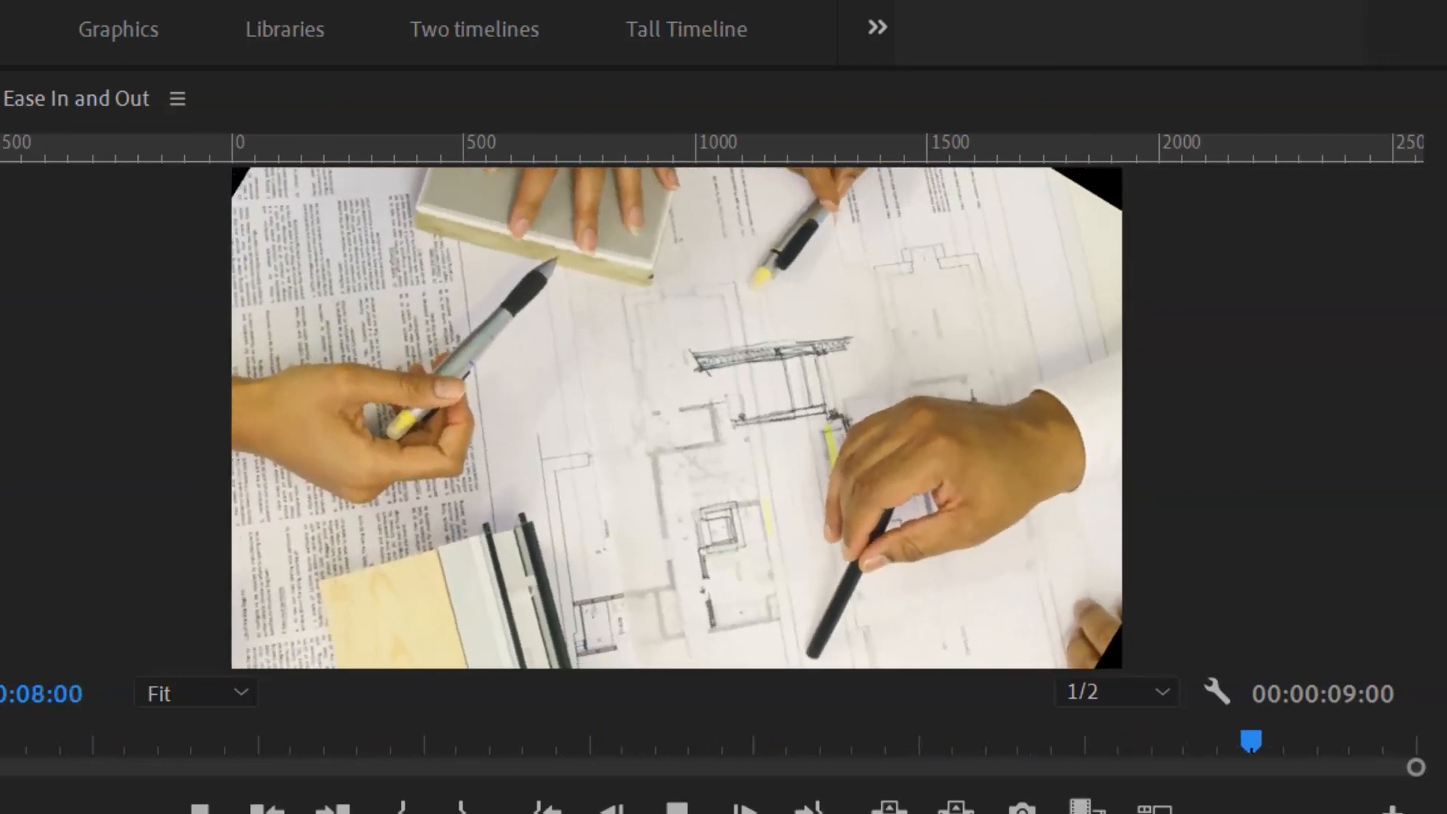
key(space)
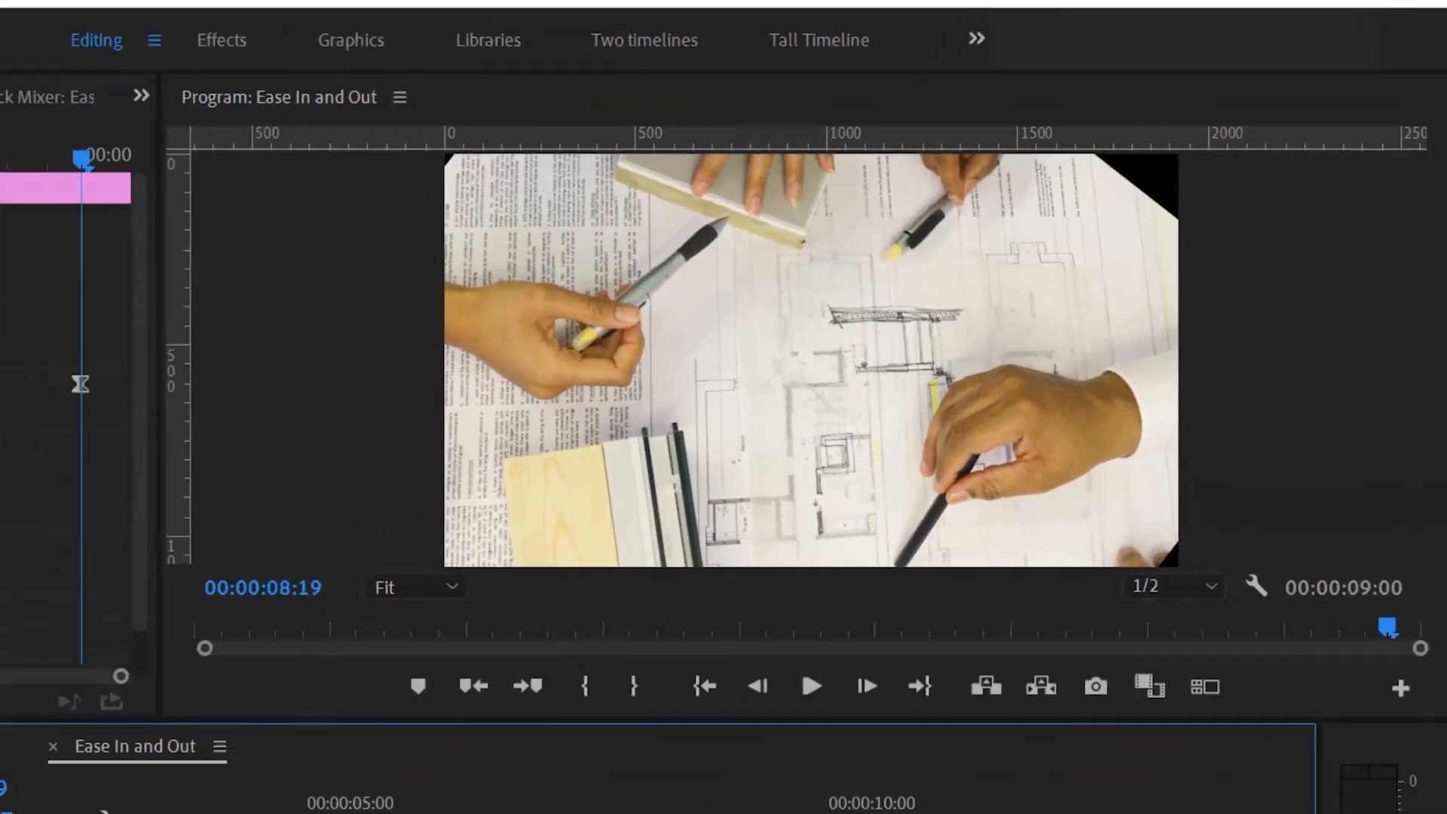